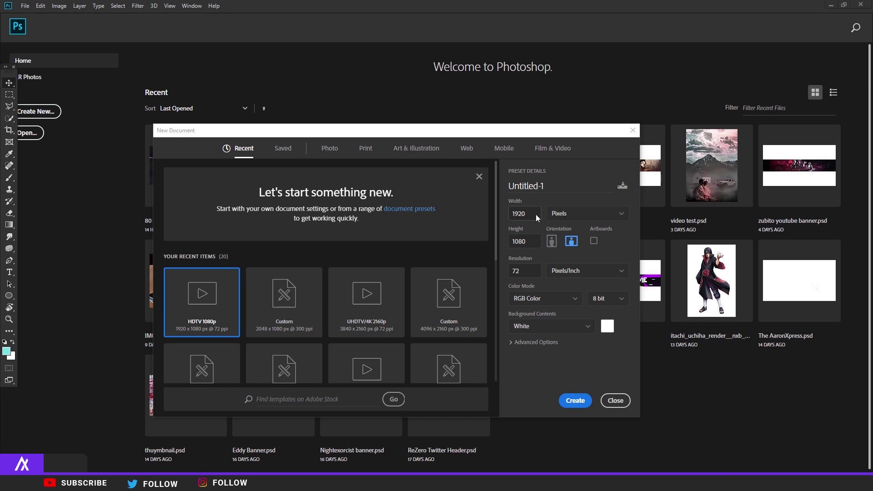
Step: Create a 3000 × 1000 pixel document at 300 pixels/inch and unlock its background layer
type("3000")
left_click(528, 245)
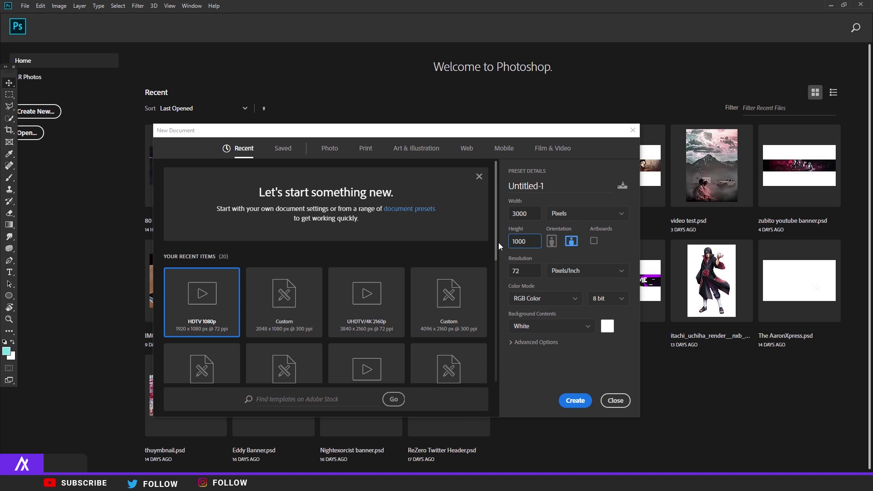
key("Tab")
type("300")
left_click(585, 352)
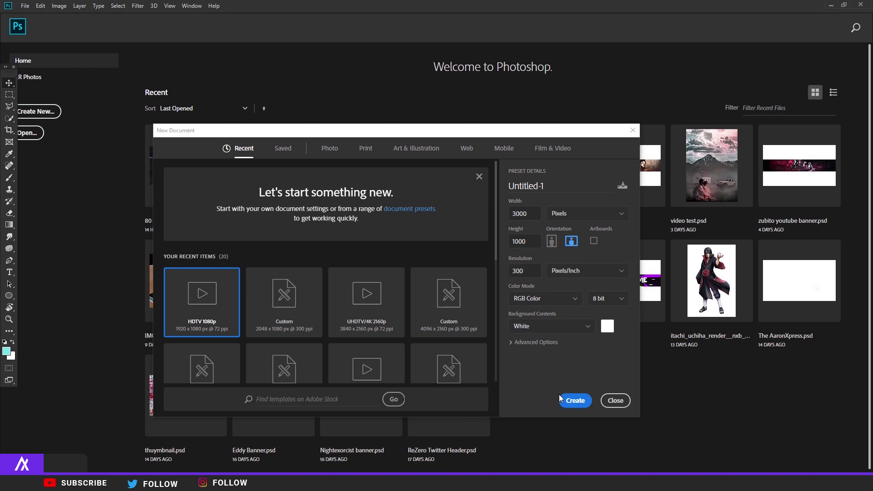
left_click(574, 401)
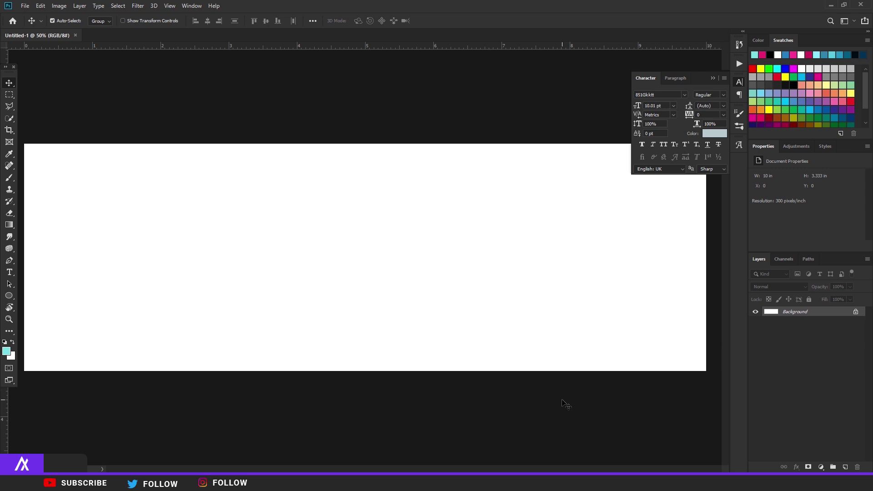
left_click(857, 313)
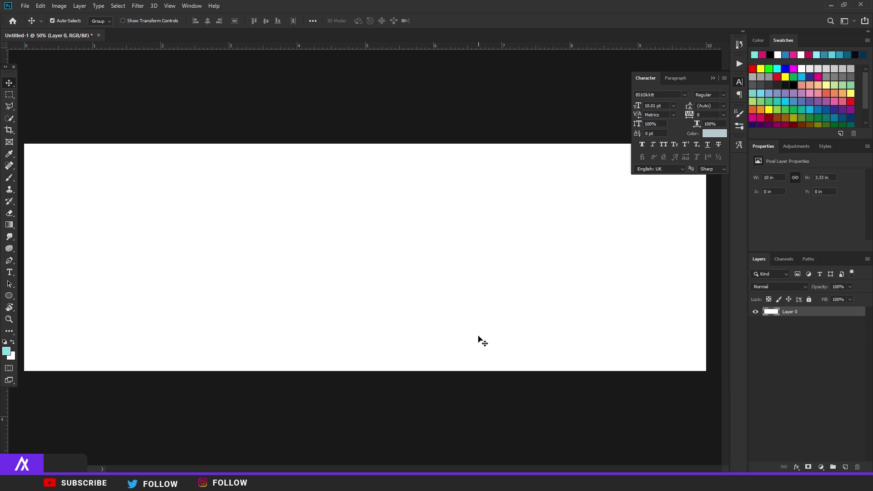
Step: Add the text "xpress" on the canvas and set its size to 96.01 pt
left_click(9, 272)
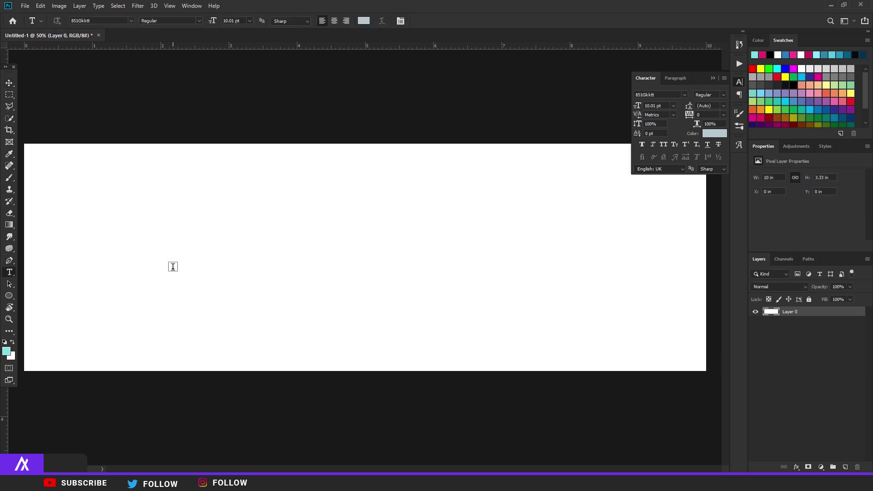
left_click(214, 264)
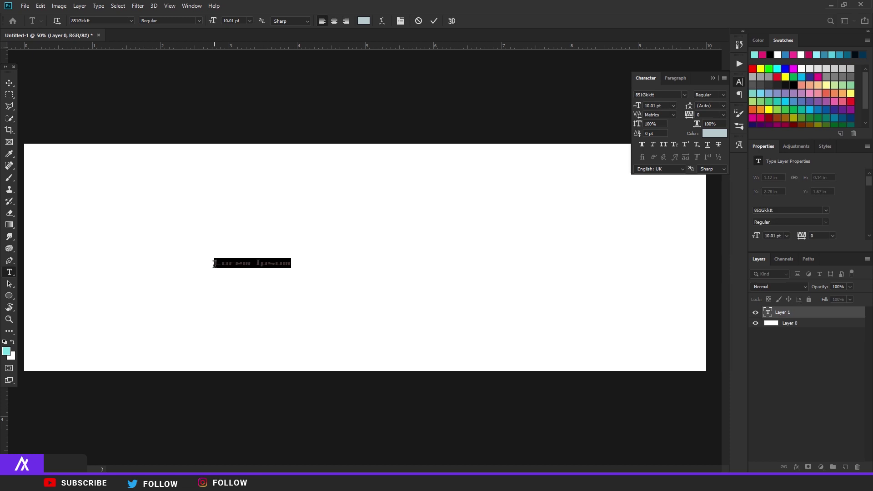
type("Express")
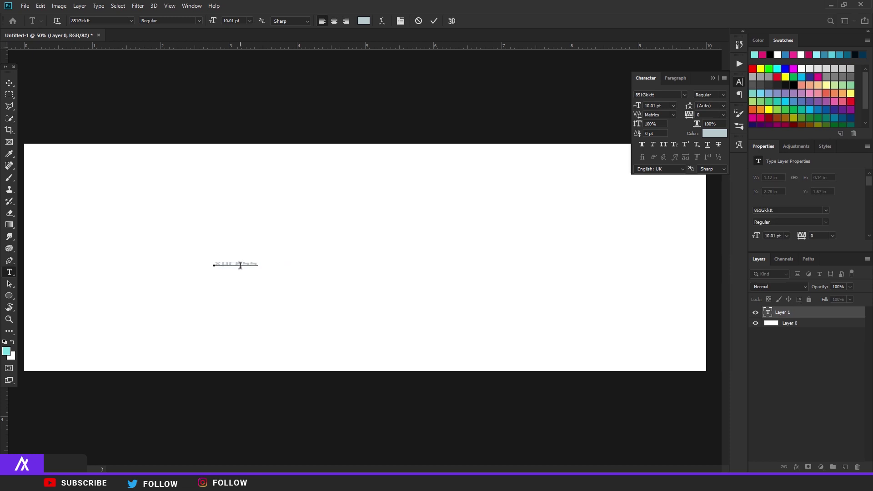
left_click_drag(217, 265, 286, 269)
left_click_drag(638, 106, 680, 110)
Step: Change the font of the xpress text to Martyric Personal Use Only
left_click(688, 97)
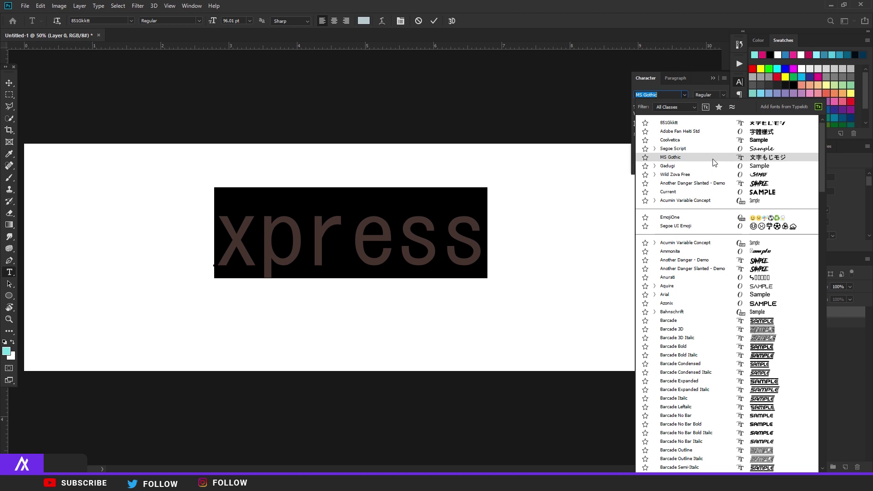
scroll(710, 319, "down", 15)
left_click(692, 394)
left_click_drag(636, 95, 666, 95)
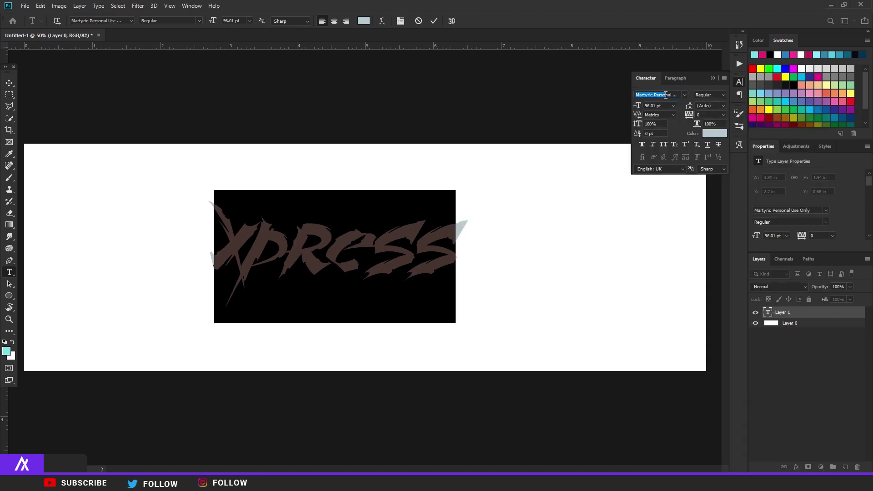
left_click(459, 234)
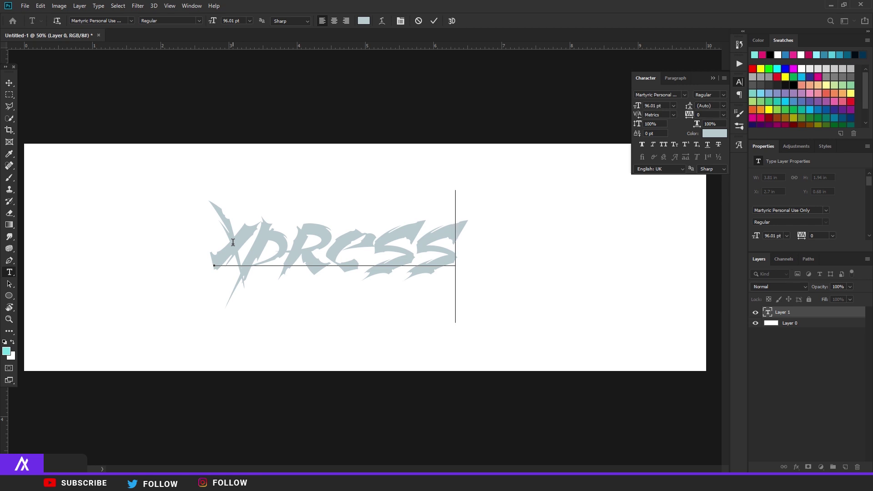
Step: Enlarge the initial X to 146.01 pt and move the text to about X 2.78 in, Y 0.4 in
left_click_drag(233, 242, 132, 250)
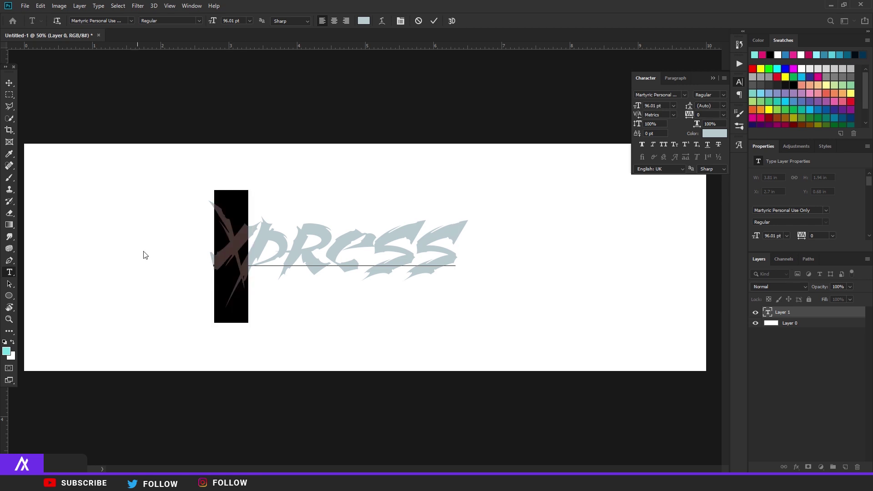
left_click_drag(640, 105, 659, 106)
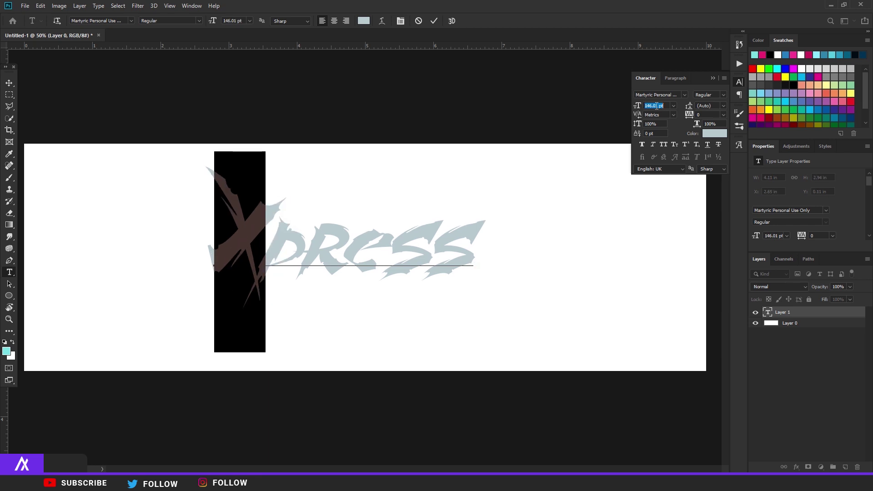
left_click(12, 86)
mouse_move(335, 244)
left_mouse_down()
mouse_move(345, 264)
mouse_move(348, 249)
left_mouse_up()
scroll(290, 292, "up", 5)
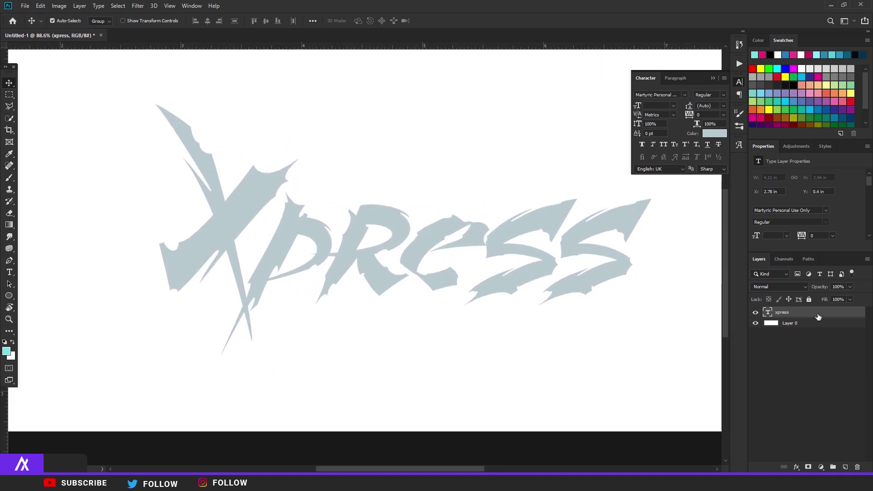
Step: Give the xpress text layer a white (ffffff) outside Stroke with a size of 3 px
double_click(818, 314)
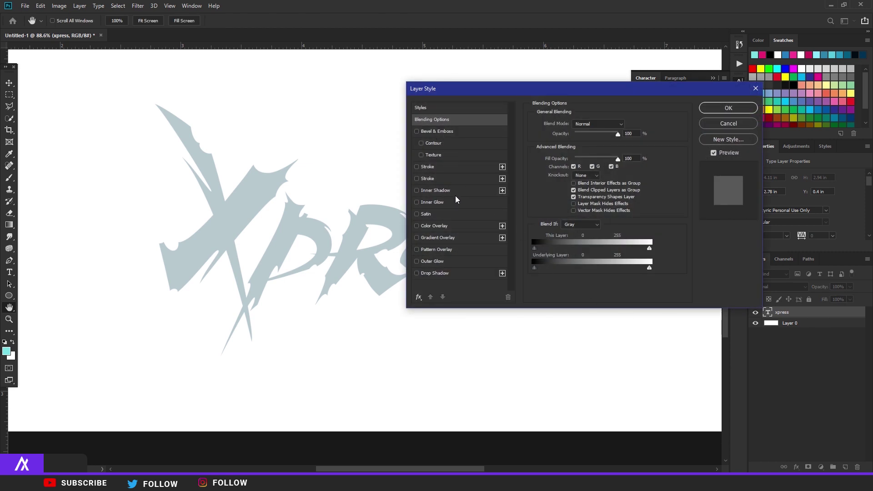
left_click(439, 167)
left_click(554, 190)
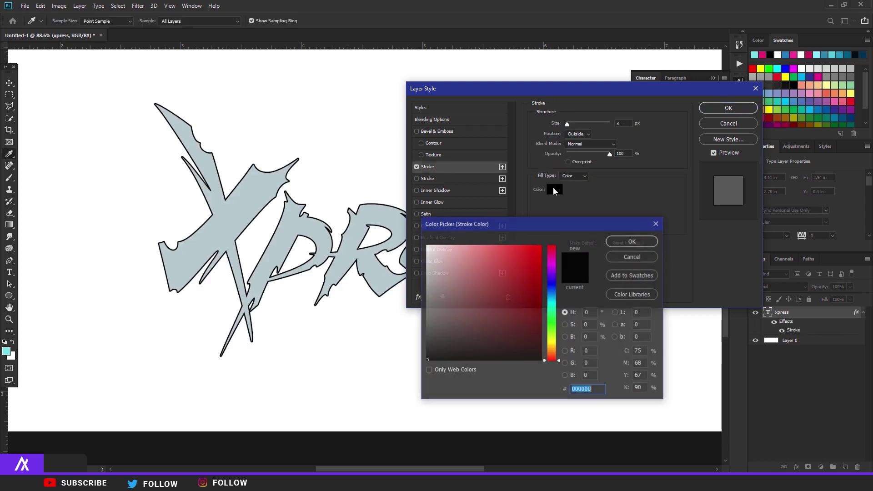
type("ffffff")
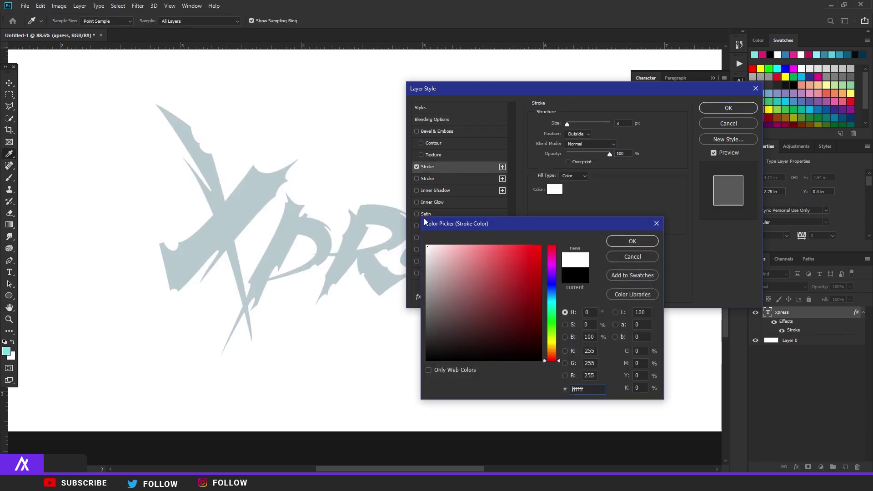
left_click(632, 241)
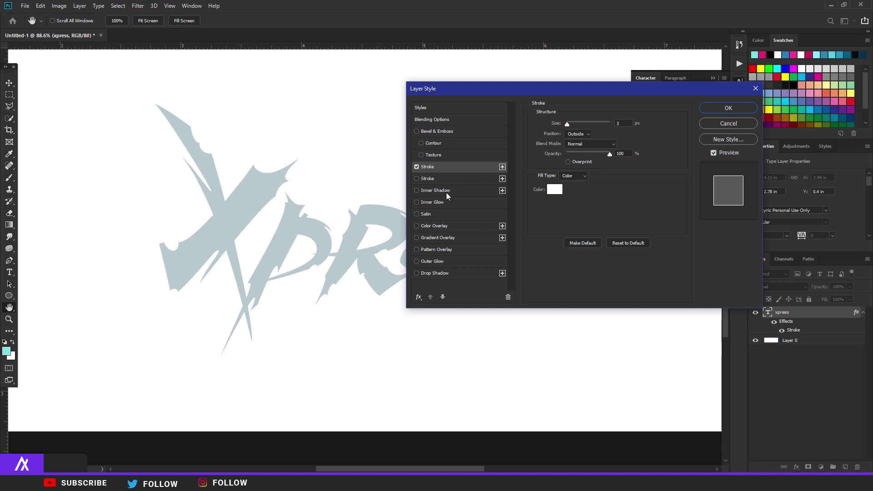
Step: Add a Color Overlay to the text in orange (f89b0d), Normal blend mode at 100% opacity
left_click(438, 226)
left_click(627, 125)
left_click(551, 357)
scroll(284, 182, "left", 3)
left_click(552, 350)
left_click(537, 248)
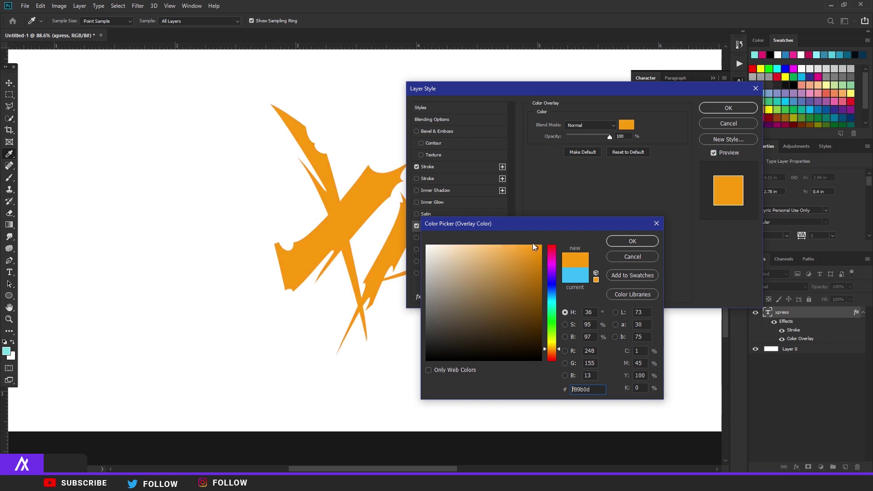
left_click(636, 242)
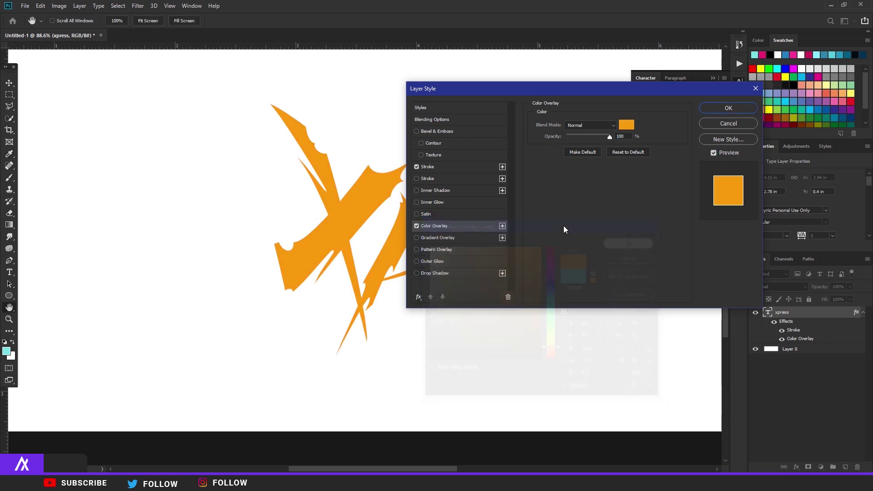
Step: Add a black Inner Shadow to the text with 45% opacity and 18 px size, and apply the layer style
left_click(450, 191)
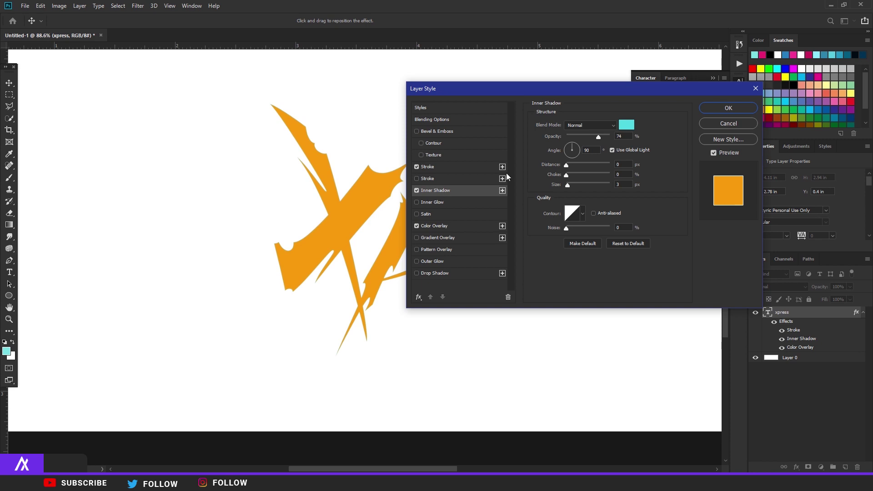
left_click(630, 129)
left_click_drag(434, 303, 371, 394)
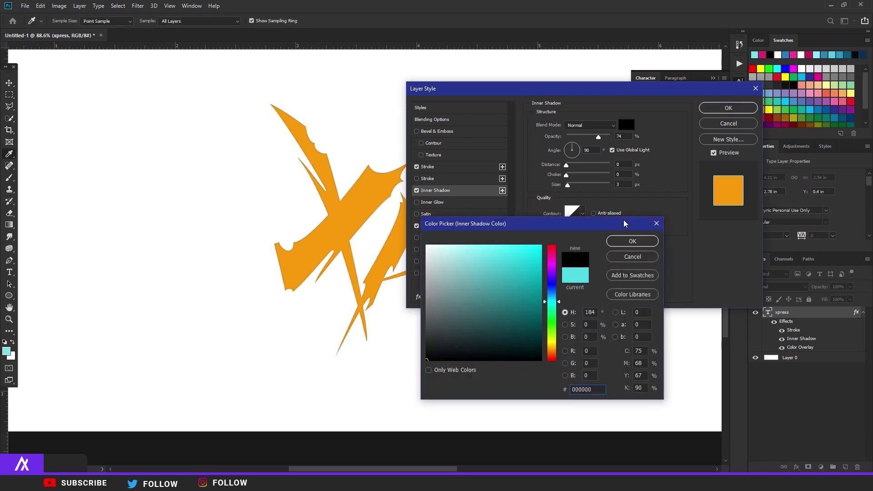
left_click(621, 241)
left_click_drag(567, 185, 572, 185)
left_click(589, 136)
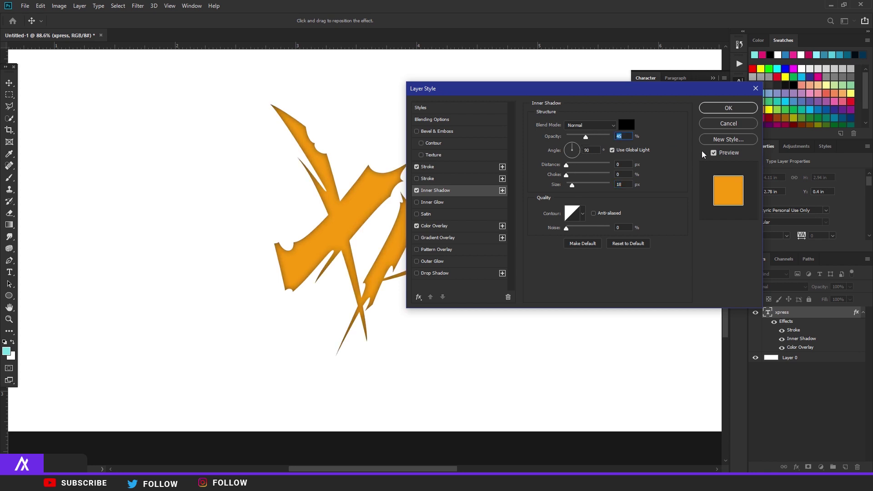
left_click(732, 108)
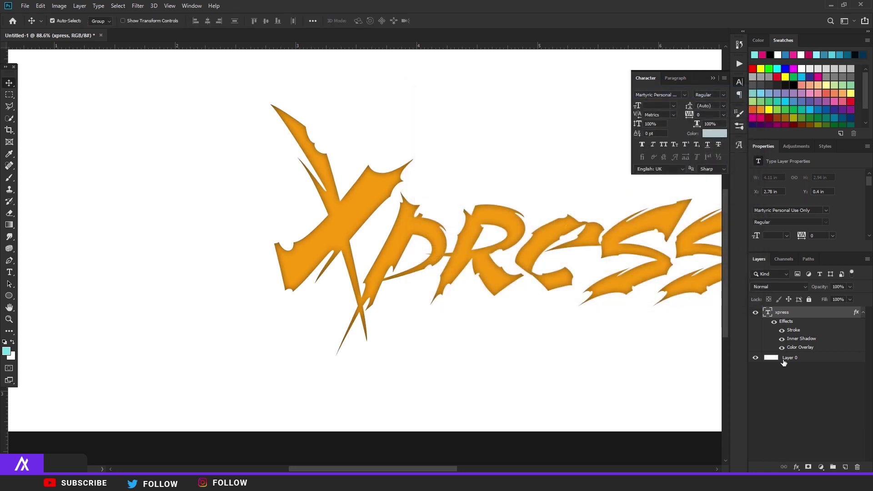
Step: Choose dark red as the foreground color and fill the background Layer 0 with it
left_click(786, 359)
left_click(6, 352)
left_click_drag(27, 348, 0, 336)
left_click(633, 241)
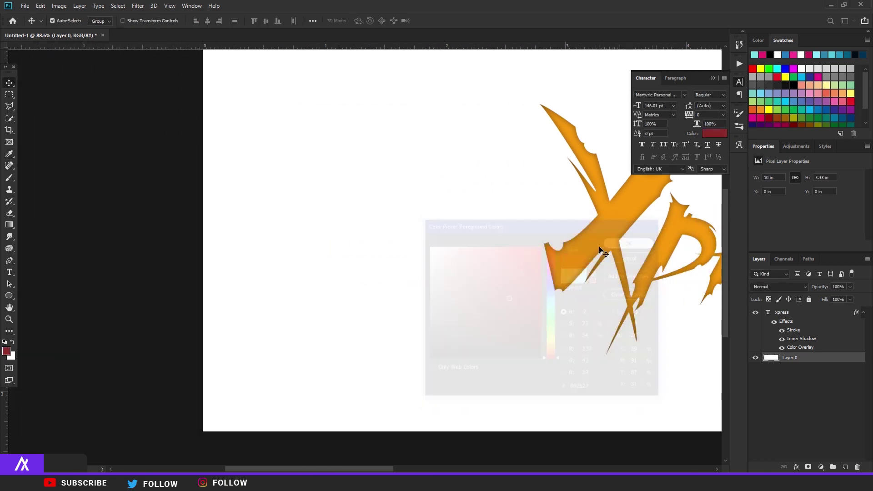
scroll(595, 246, "down", 3)
key("alt+BackSpace")
scroll(314, 191, "up", 2)
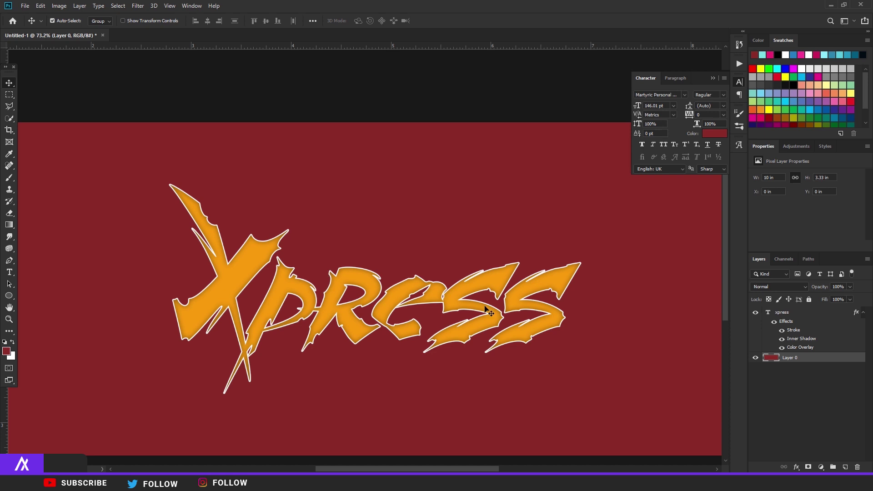
Step: Duplicate the xpress text layer and disable Stroke and Inner Shadow on the lower one
left_click(820, 322)
scroll(448, 294, "up", 1)
key("ctrl+j")
double_click(814, 360)
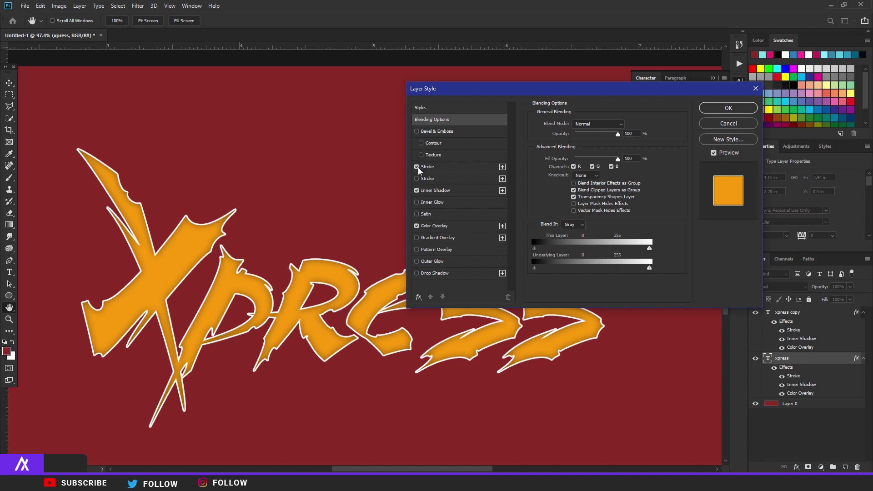
left_click(417, 167)
left_click(417, 190)
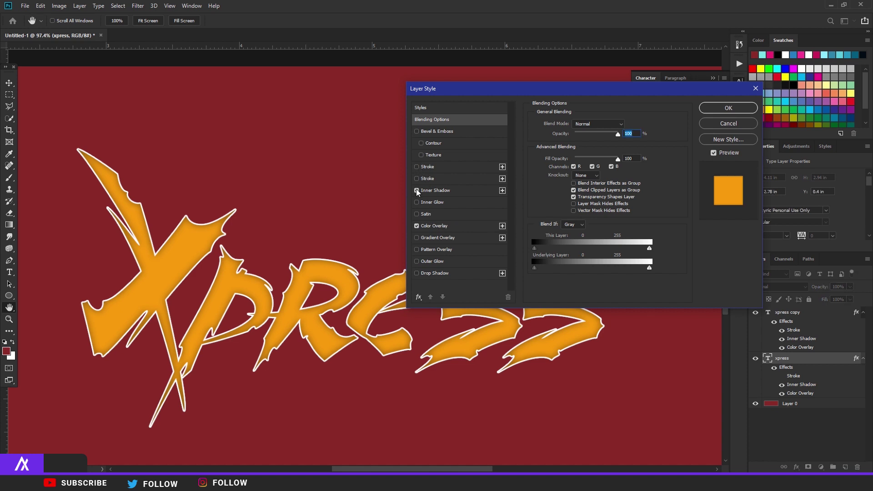
Step: Set the lower xpress layer's Color Overlay to dark brown (6a2704) and apply the layer style
left_click(442, 230)
left_click(626, 125)
left_click(189, 189)
scroll(189, 189, "left", 3)
left_click_drag(2, 245, 0, 250)
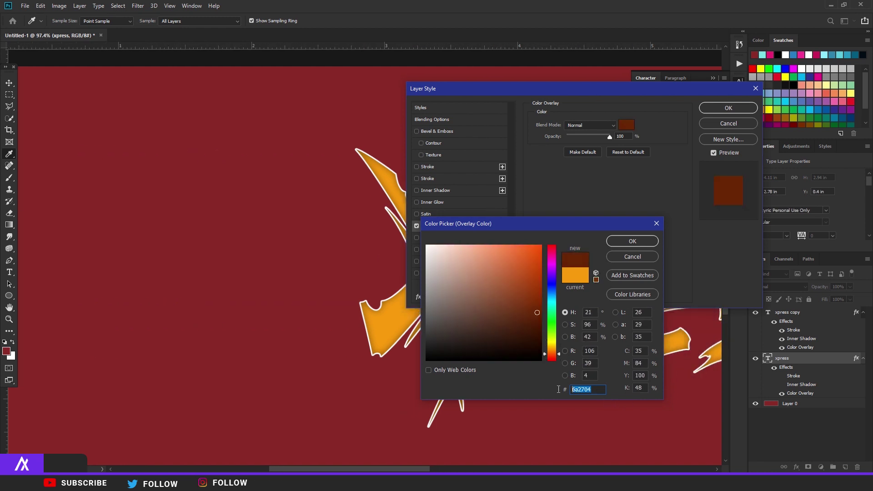
left_click(630, 242)
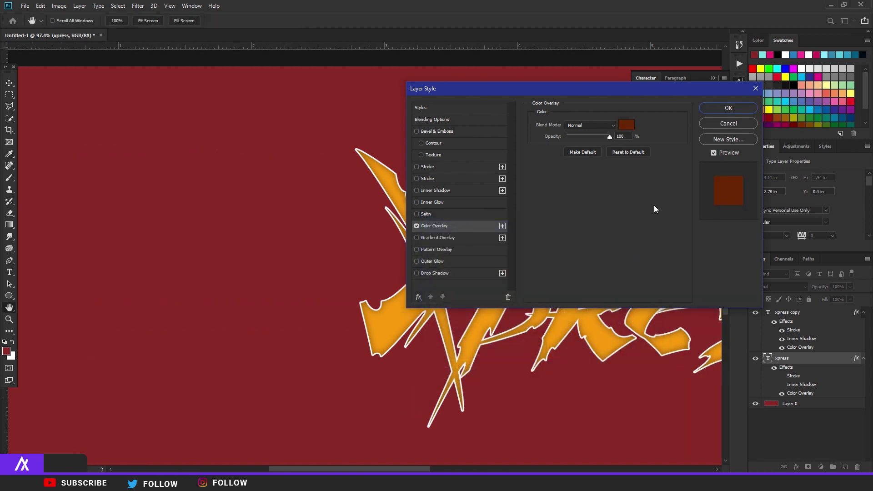
left_click(728, 108)
Step: Nudge the brown xpress layer straight down to Y 0.5 in, offsetting it behind the orange text
key("v")
scroll(387, 234, "down", 3)
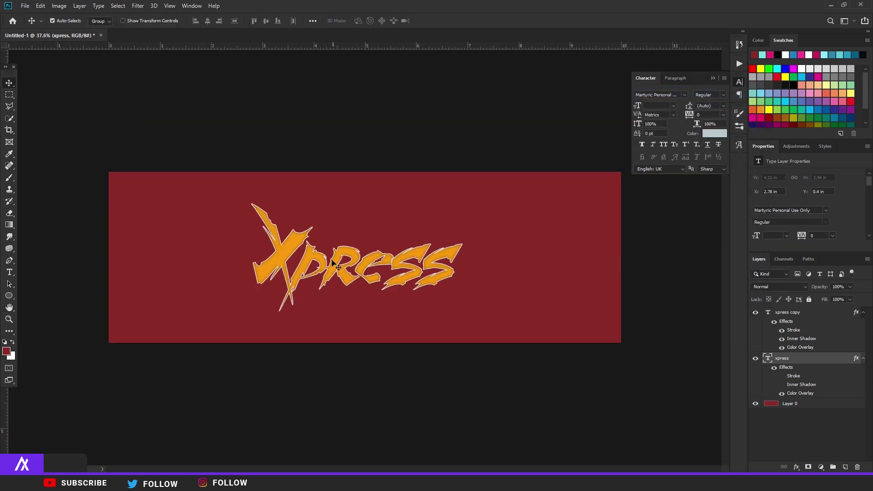
scroll(346, 261, "up", 3)
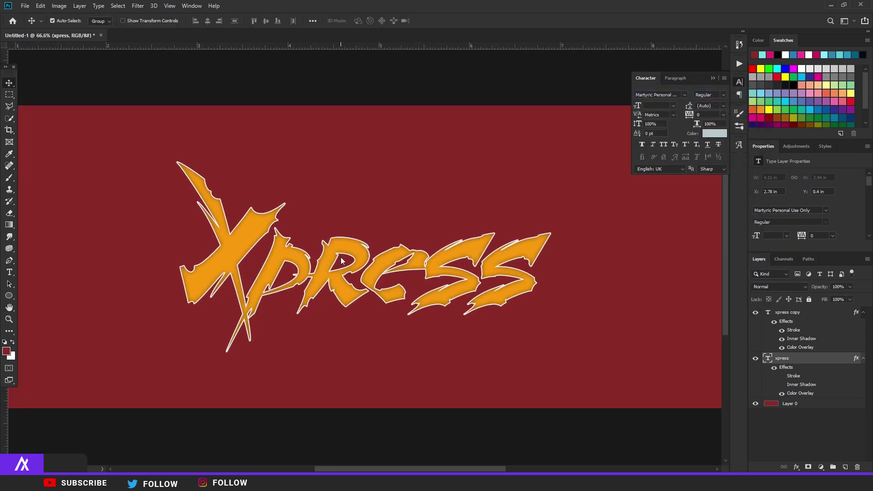
key("Down")
key("Down")
key("Down")
key("Down")
key("Down")
key("Down")
key("Down")
key("Down")
key("Down")
key("Down")
key("Down")
key("Down")
key("Down")
key("Down")
key("Down")
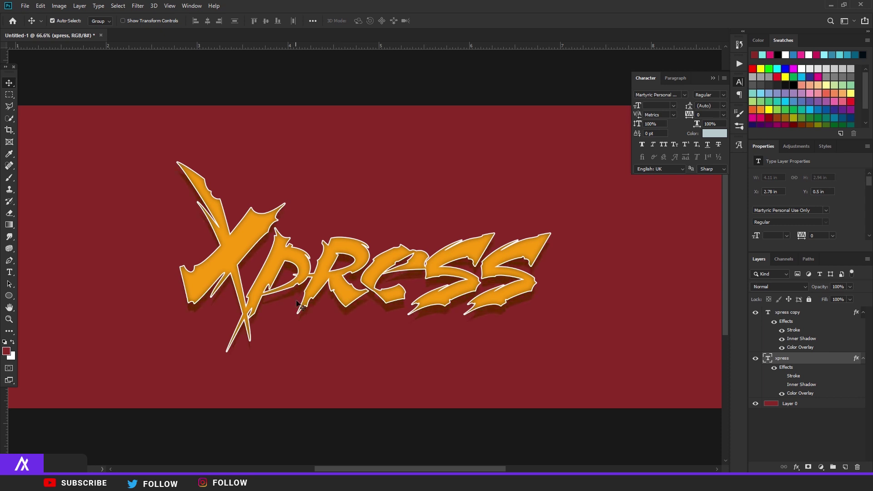
Step: Add a new empty layer between the two xpress text layers
scroll(299, 300, "up", 3)
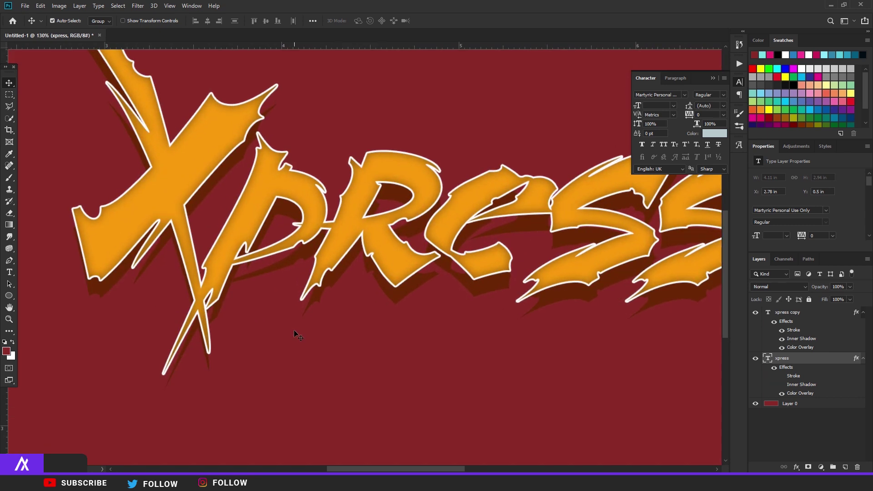
scroll(293, 324, "down", 3)
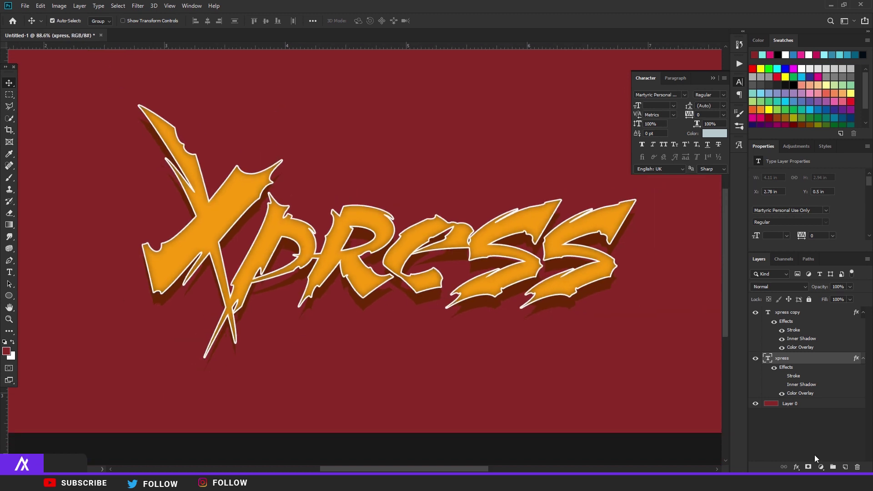
left_click(845, 466)
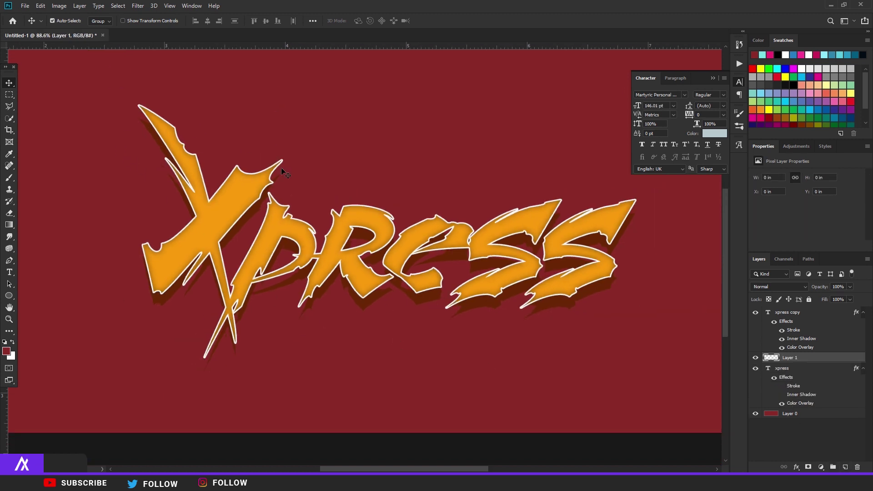
Step: Pick the Polygonal Lasso tool and set the foreground colour to the dark brown sampled from the depth layer
left_click(8, 110)
left_click(8, 110)
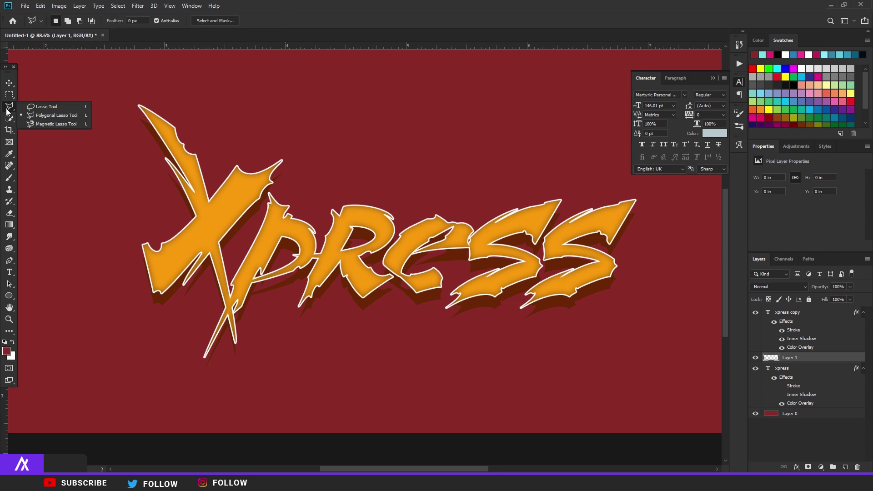
left_click(8, 108)
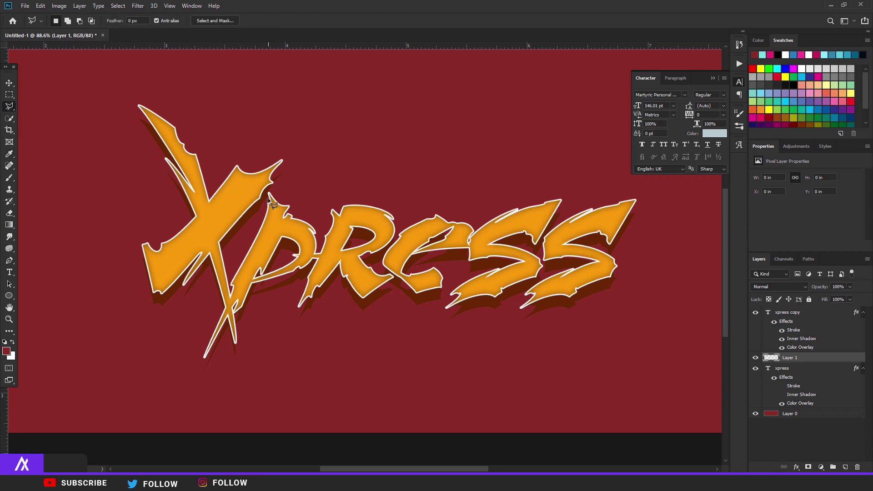
left_click(11, 352)
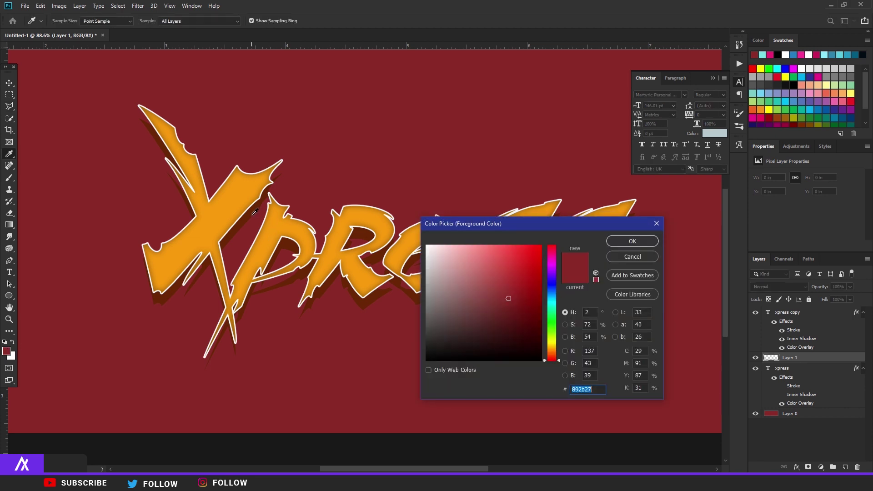
left_click(635, 239)
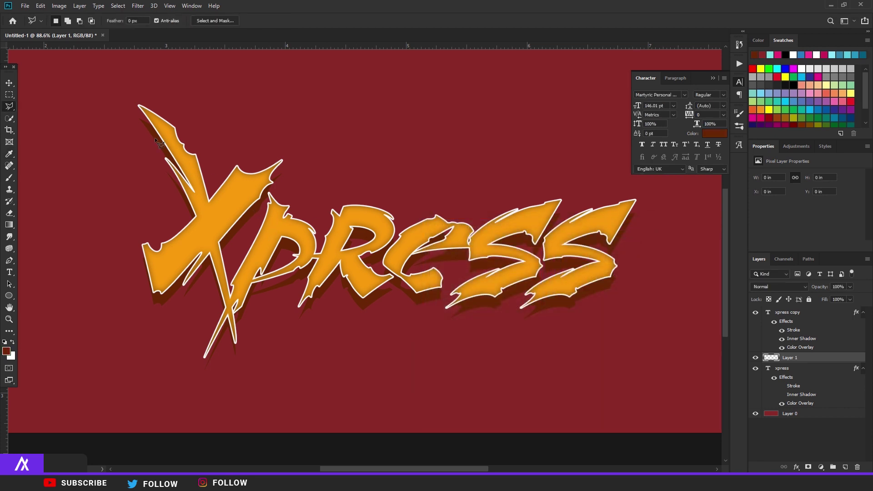
Step: On Layer 1, select the gap between the X's upper-left tip and its brown offset, fill it dark brown and deselect
scroll(136, 107, "up", 6)
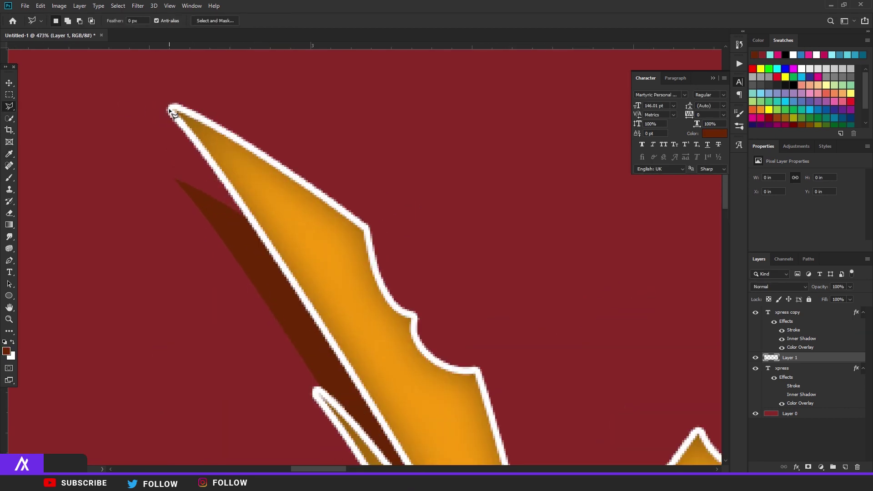
left_click(168, 109)
left_click(172, 178)
left_click(268, 247)
left_click(276, 197)
left_click(169, 110)
key("alt+BackSpace")
key("ctrl+d")
scroll(225, 211, "down", 5)
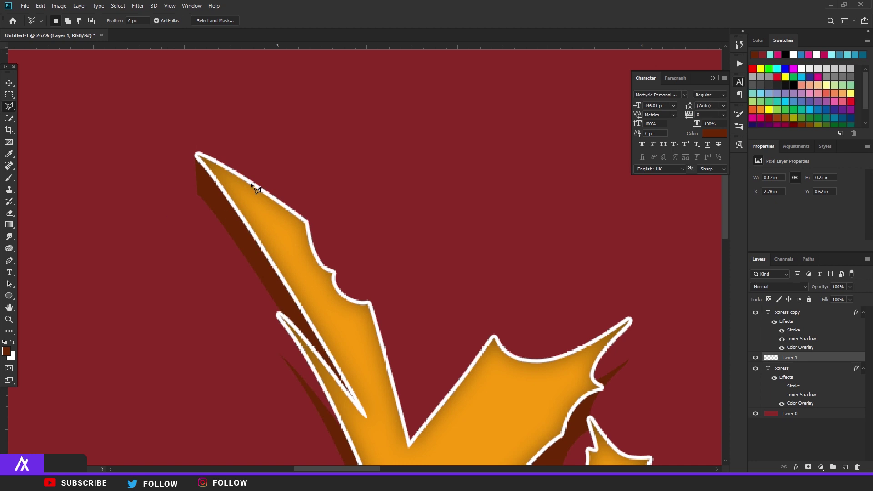
Step: Outline the gap below the small spike on the X's left side, fill it dark brown and deselect
scroll(410, 349, "down", 2)
scroll(408, 348, "up", 6)
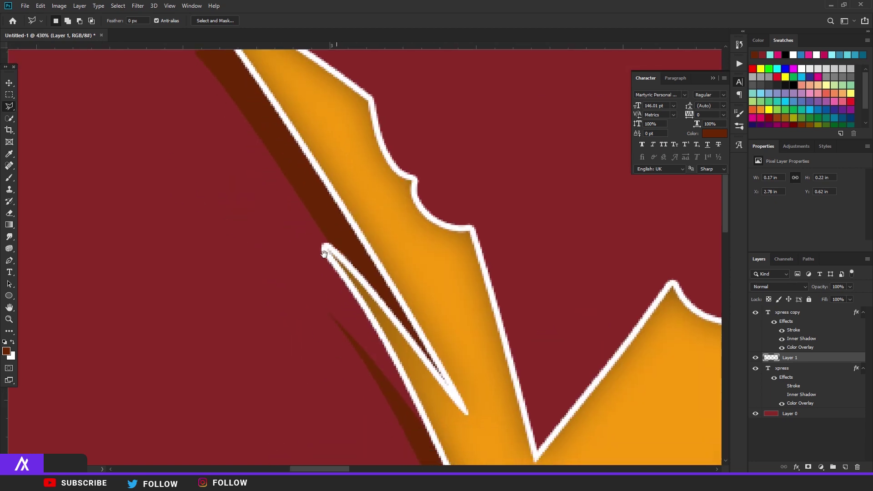
left_click(316, 222)
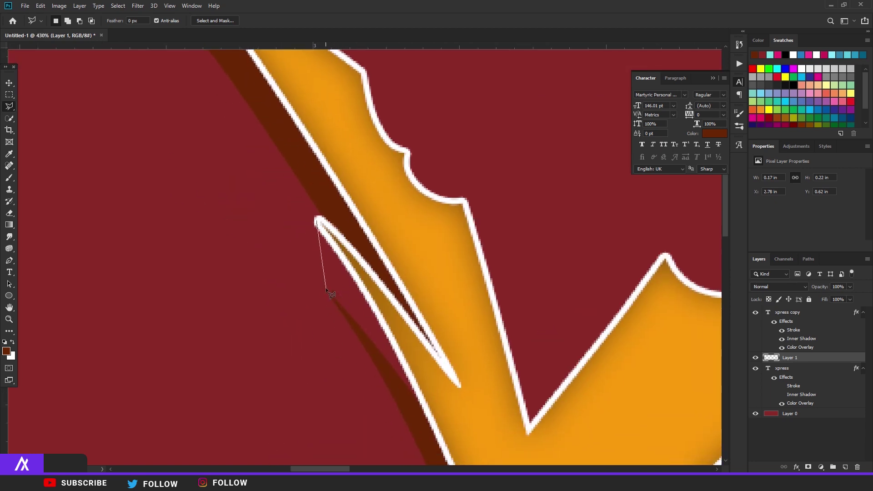
left_click(323, 287)
left_click(427, 429)
left_click(445, 435)
left_click(414, 354)
left_click(316, 222)
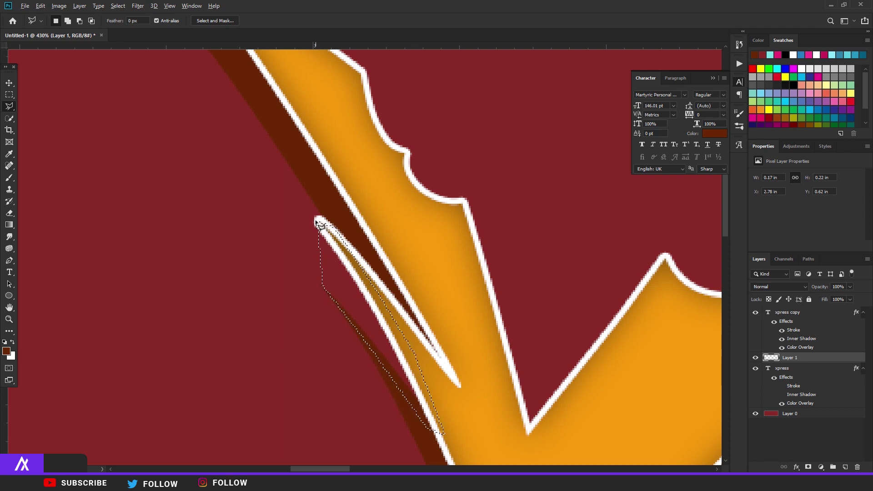
key("alt+BackSpace")
key("ctrl+d")
scroll(318, 221, "down", 3)
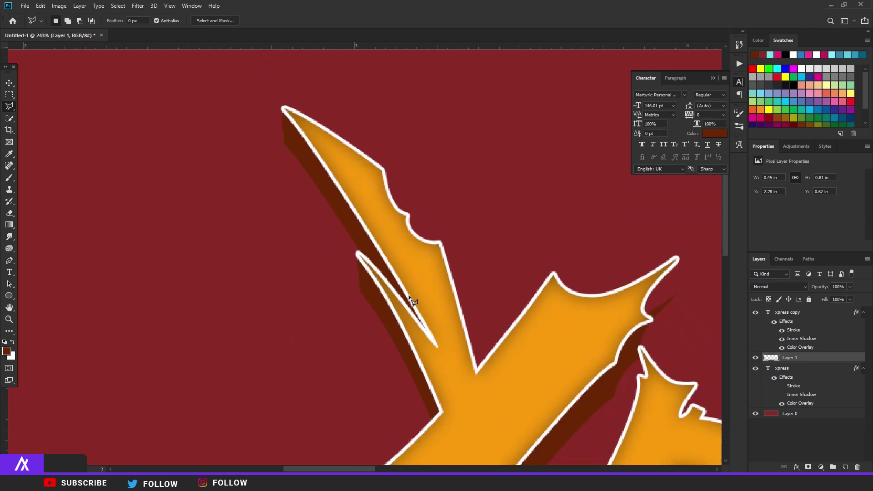
Step: Fill the gap between the X's upper-right tip and its brown offset with dark brown
scroll(501, 133, "up", 3)
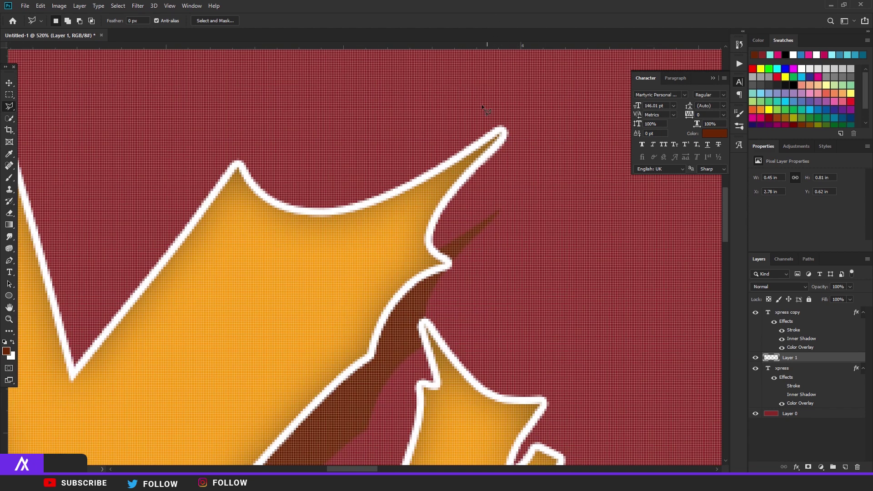
left_click(502, 132)
left_click(503, 208)
left_click(361, 325)
left_click(502, 135)
key("alt+BackSpace")
scroll(504, 143, "down", 6)
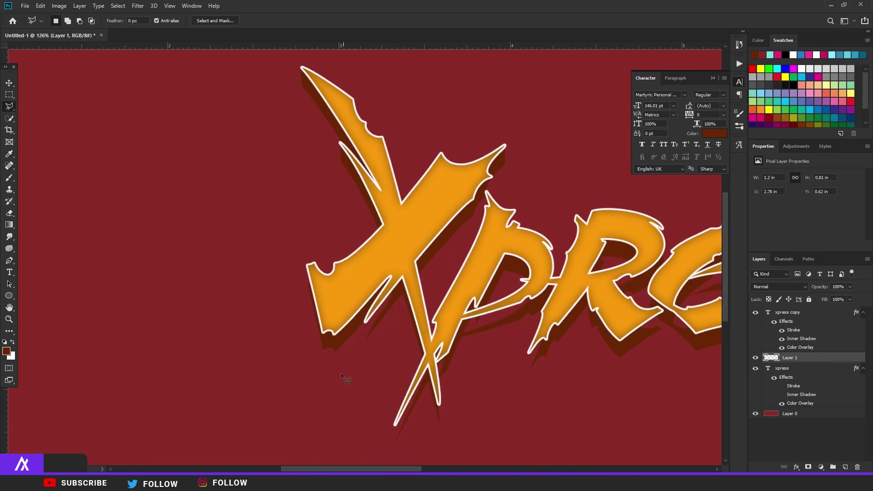
Step: Fill the gap below the tip of the X's long lower-left tail with dark brown
scroll(317, 182, "up", 4)
left_click(267, 402)
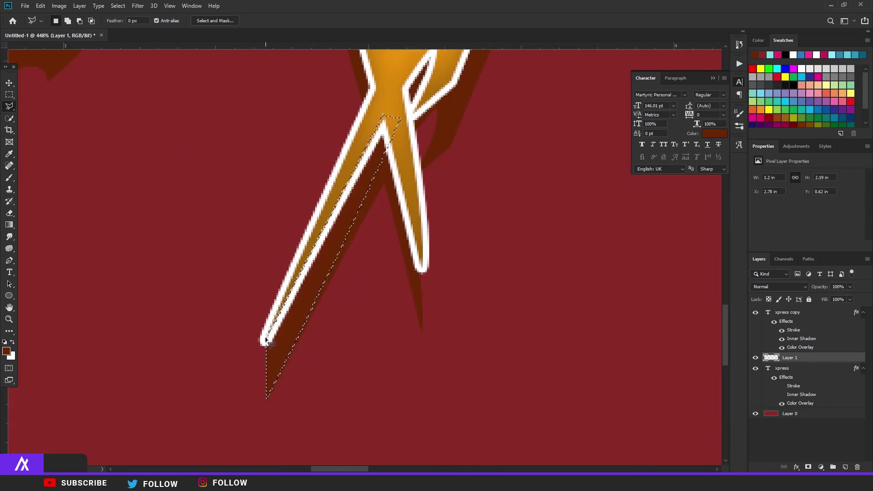
left_click(351, 240)
key("alt+BackSpace")
Step: Fill the remaining gaps between the letters and their brown offset across the rest of the word
left_click(361, 403)
left_click(383, 182)
left_click(362, 200)
left_click(345, 236)
left_click(377, 239)
left_click(383, 181)
key("alt+BackSpace")
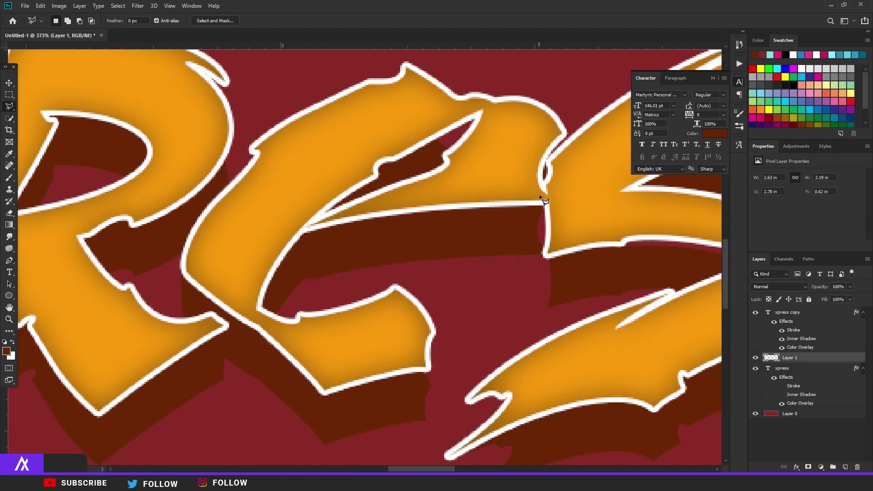
key("alt+BackSpace")
left_click(541, 86)
left_click(536, 141)
scroll(457, 218, "down", 5)
scroll(457, 218, "up", 5)
left_click(558, 92)
scroll(555, 163, "down", 5)
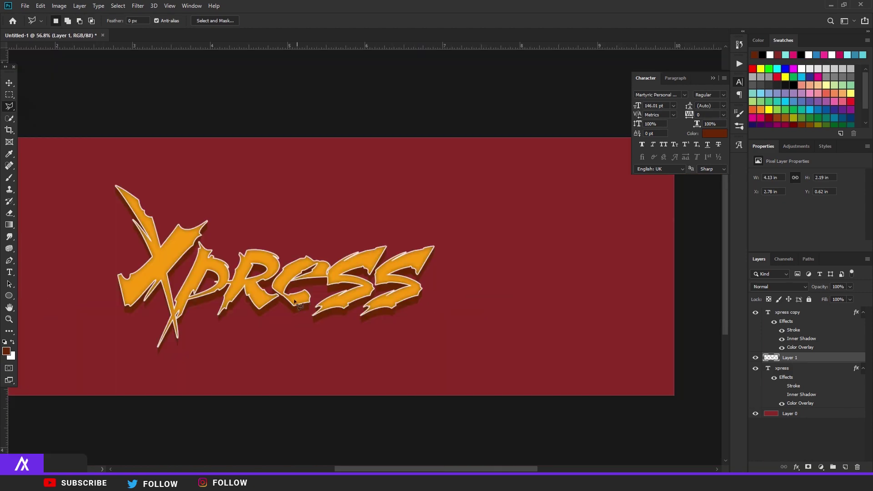
Step: Merge Layer 1 with the lower brown xpress text layer into one depth layer
scroll(273, 279, "up", 2)
scroll(391, 287, "up", 1)
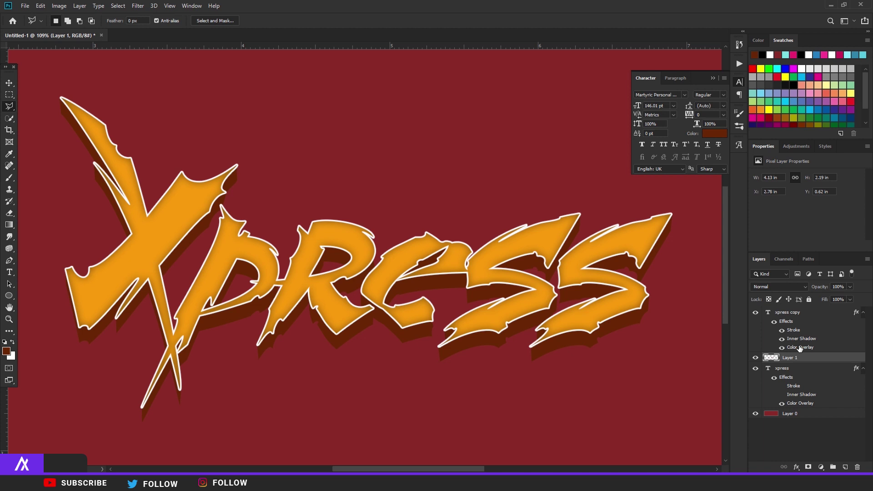
left_click(757, 369)
left_click(757, 369)
left_click(804, 374, "shift")
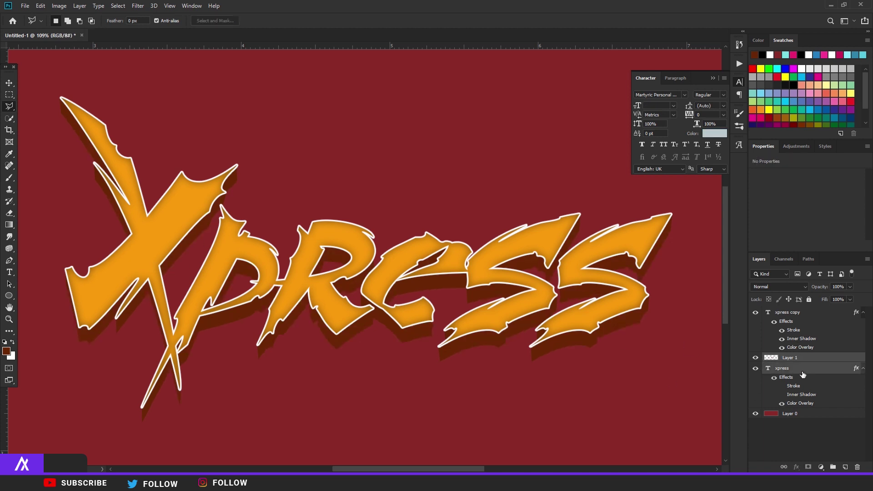
key("ctrl+e")
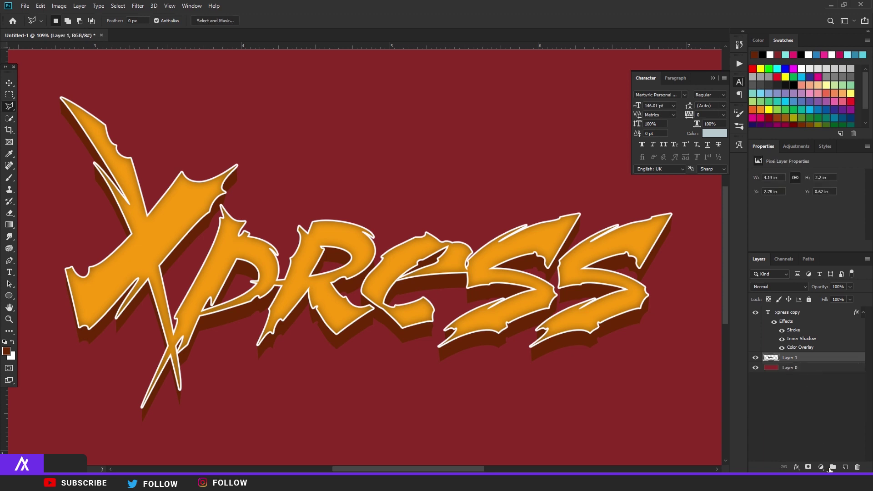
Step: Add a new layer clipped to the merged depth layer and set the foreground colour to a darker brown
left_click(845, 467)
left_click(776, 362, "alt")
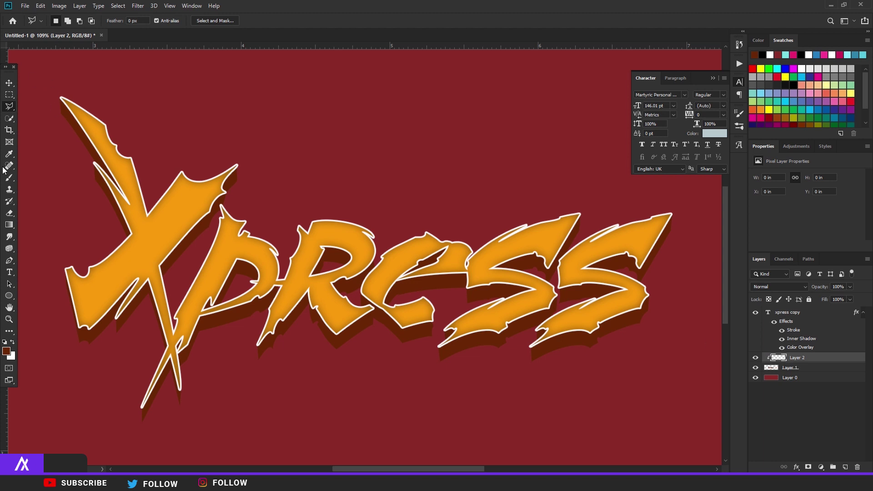
left_click(9, 154)
left_click(6, 351)
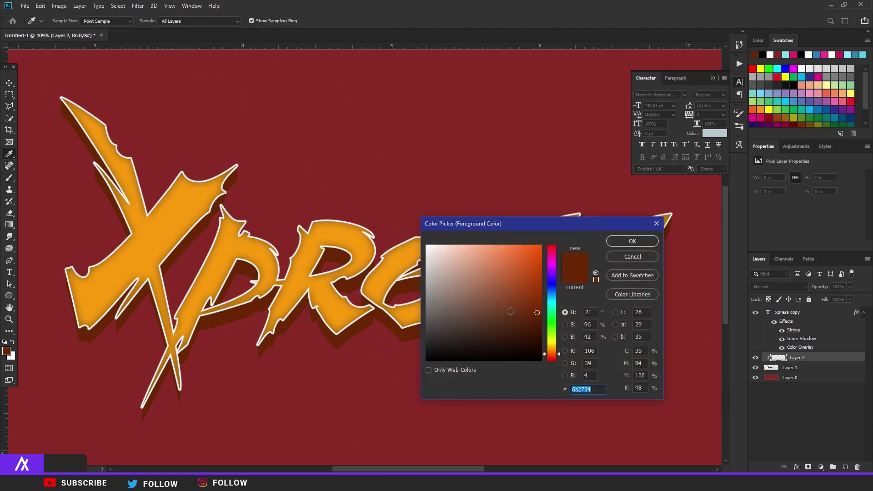
left_click(538, 331)
left_click(632, 241)
Step: Paint darker shading along the lower part of the depth layer with a 243 px Soft Round brush
key("b")
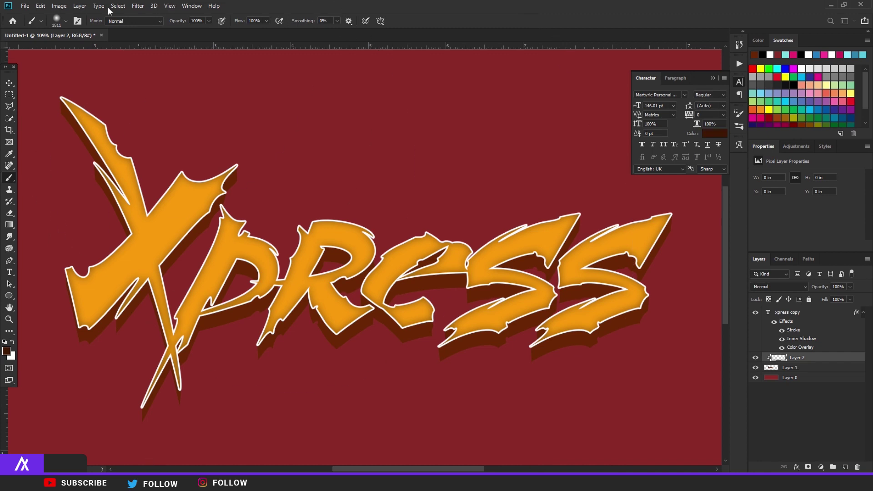
left_click(66, 21)
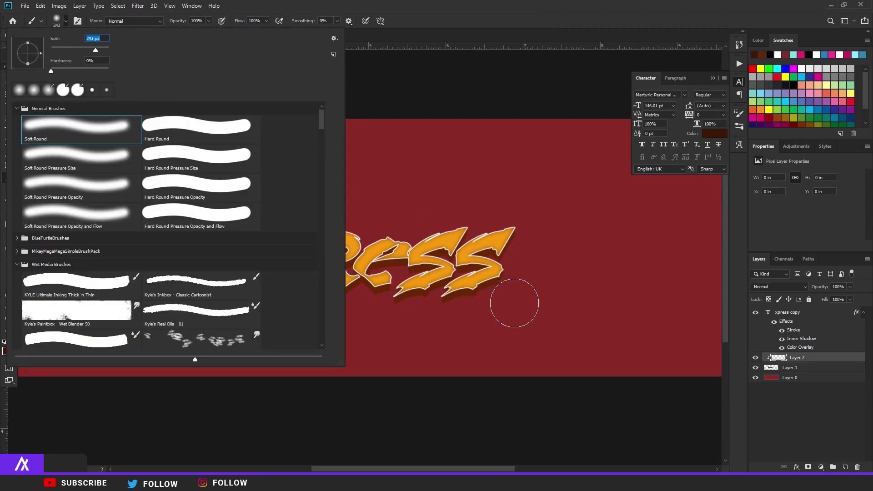
left_click(537, 309)
left_click_drag(548, 310, 54, 318)
scroll(213, 299, "up", 6)
scroll(193, 285, "up", 1)
scroll(419, 285, "down", 8)
scroll(478, 304, "up", 6)
Step: Reduce the clipped shading layer's opacity to 77%
left_click(851, 287)
left_click_drag(842, 299, 840, 299)
scroll(458, 288, "down", 2)
scroll(457, 288, "up", 2)
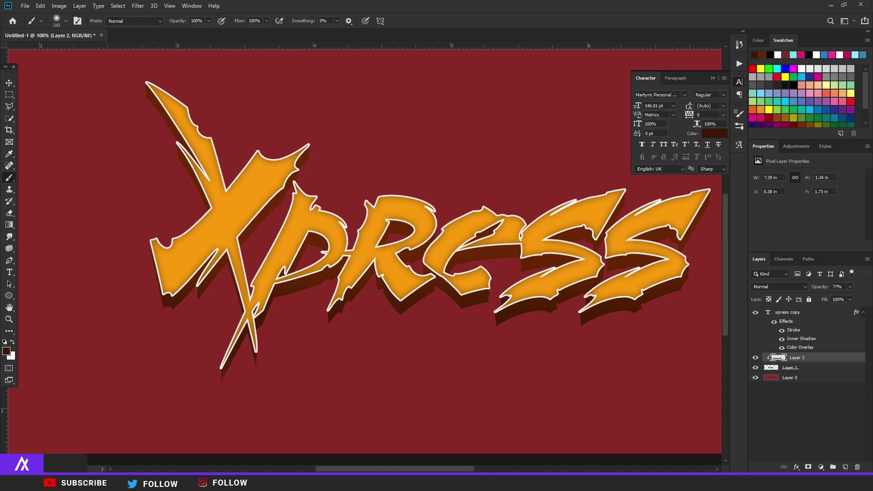
Step: Merge the orange xpress copy text, the shading layer and the depth layer into a single layer
left_click(800, 312)
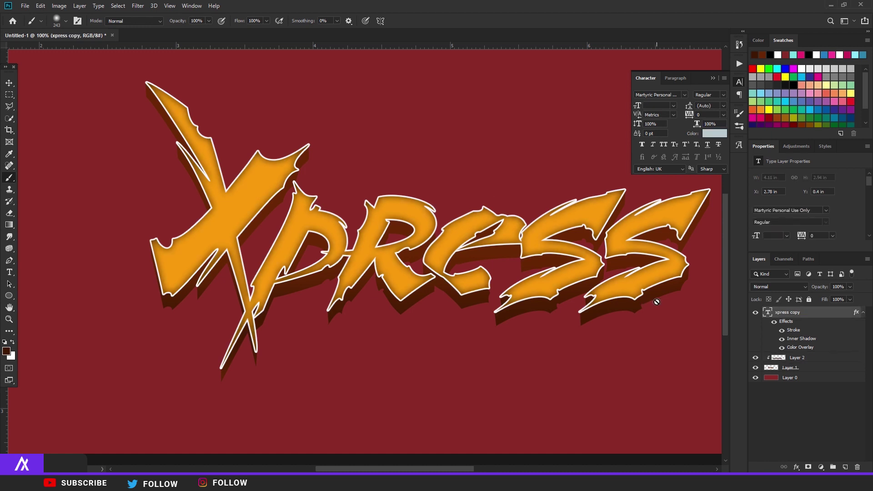
left_click(807, 359)
left_click(803, 368, "shift")
key("ctrl+e")
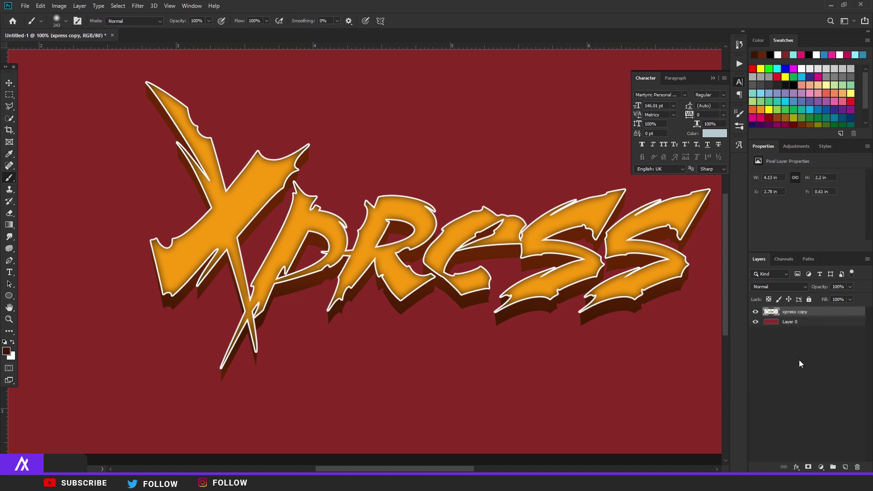
Step: Give the merged xpress copy layer a 1 px outside Stroke in near-black (161616)
double_click(822, 314)
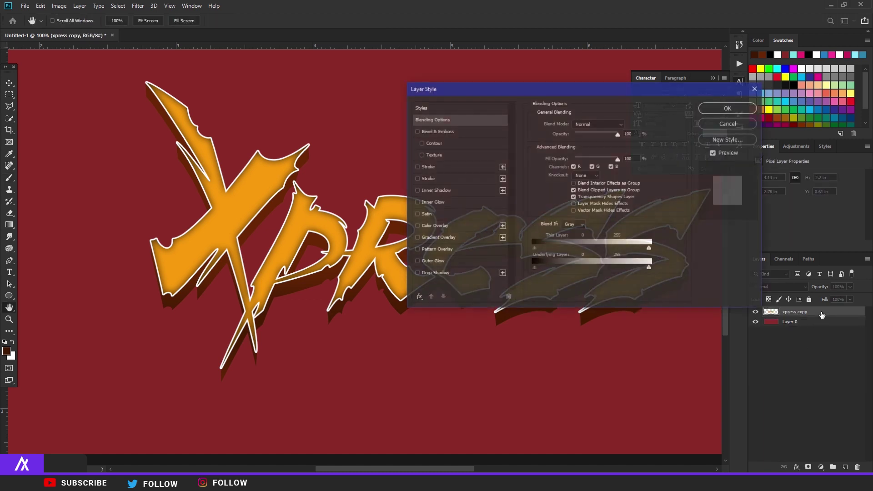
left_click(432, 167)
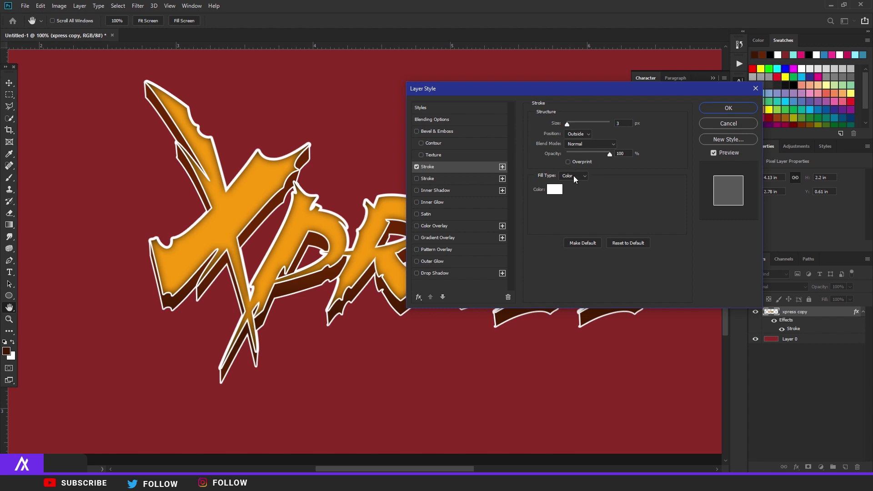
left_click(554, 190)
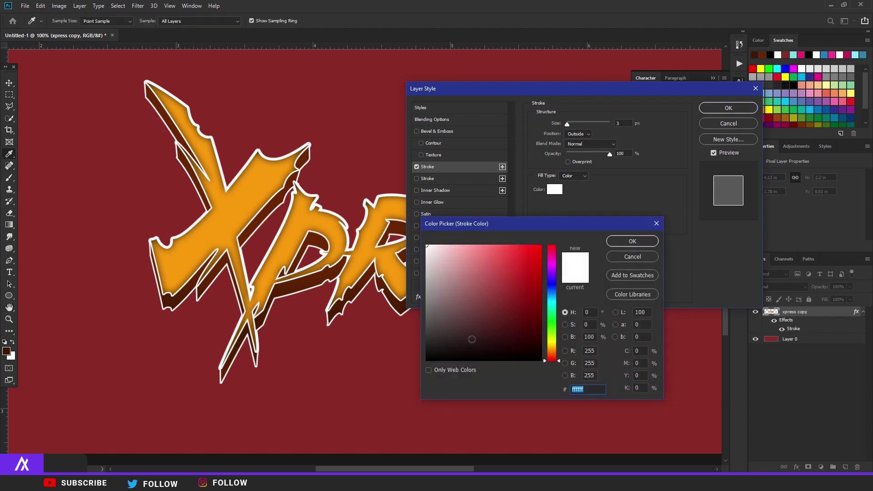
type("161616")
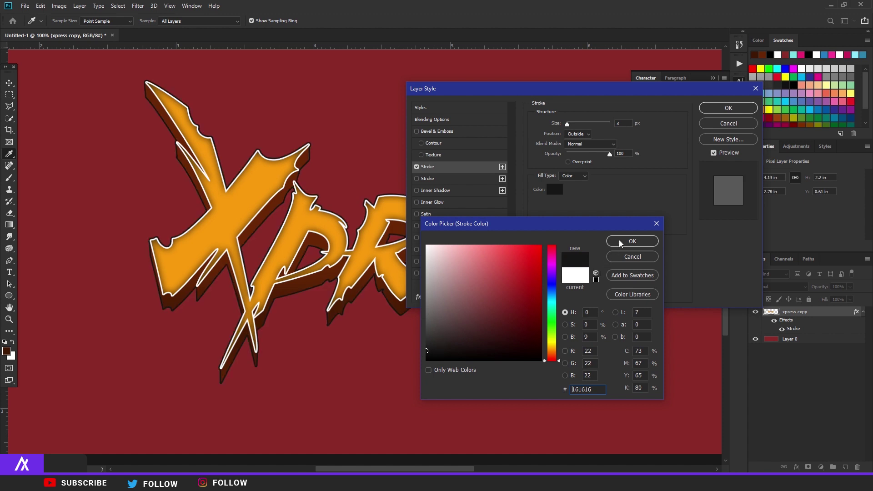
left_click(631, 242)
left_click_drag(627, 124, 606, 121)
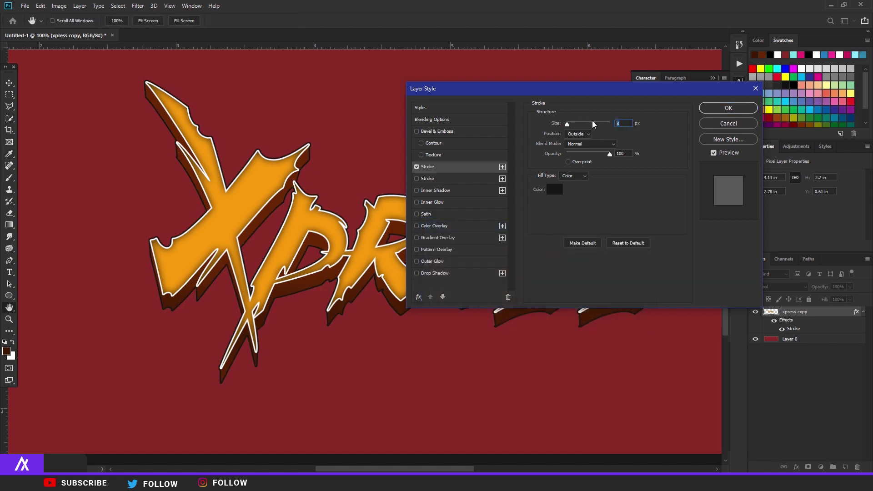
type("1")
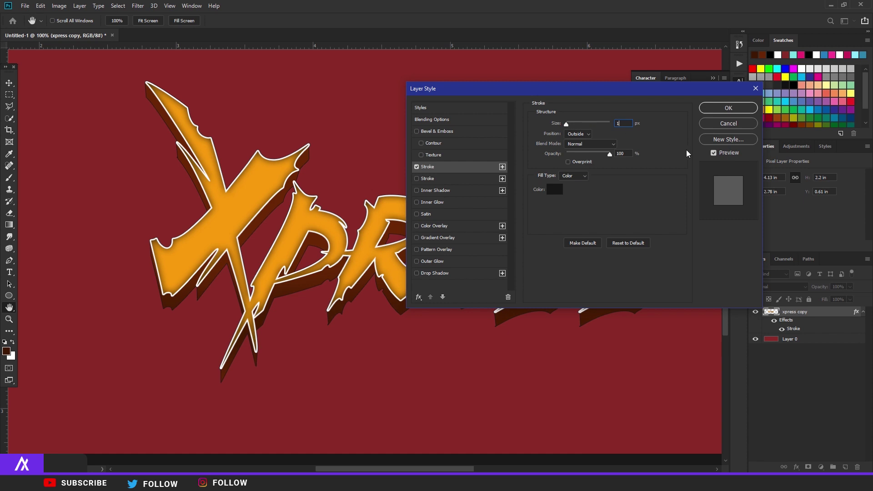
left_click(710, 110)
key("b")
Step: Hide the jujutsu_kaisen and itadori_yuuji render layers, leaving the sukuna render shown
scroll(264, 284, "down", 5)
scroll(264, 284, "up", 3)
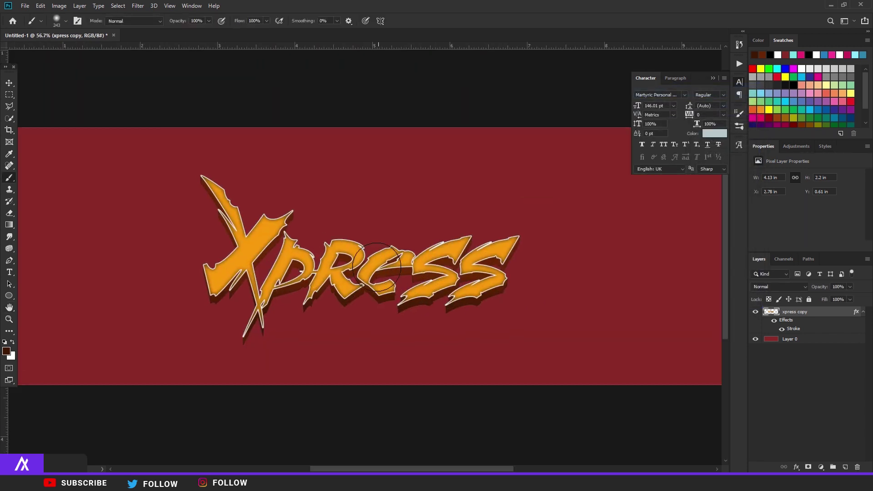
scroll(291, 278, "down", 2)
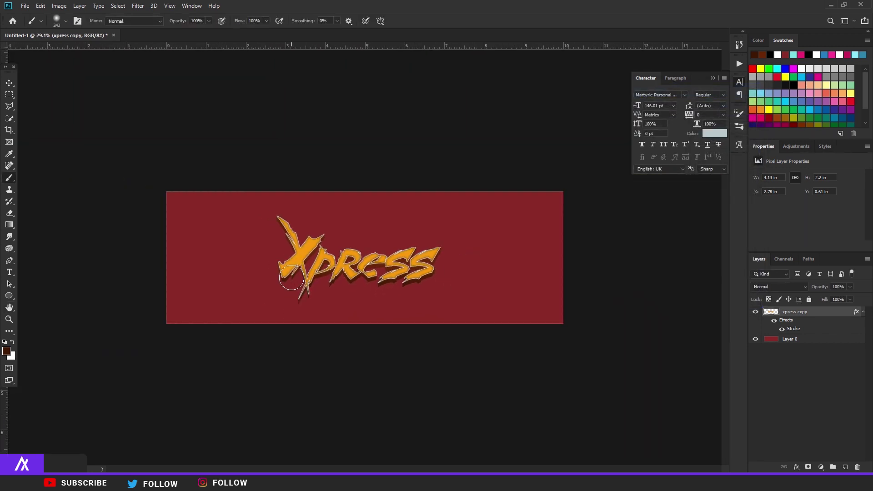
scroll(366, 259, "up", 2)
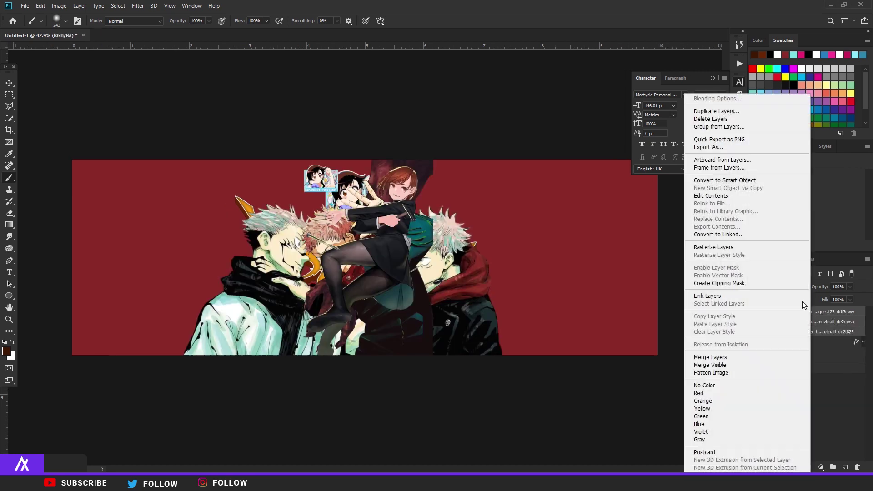
left_click(756, 312)
left_click(756, 322)
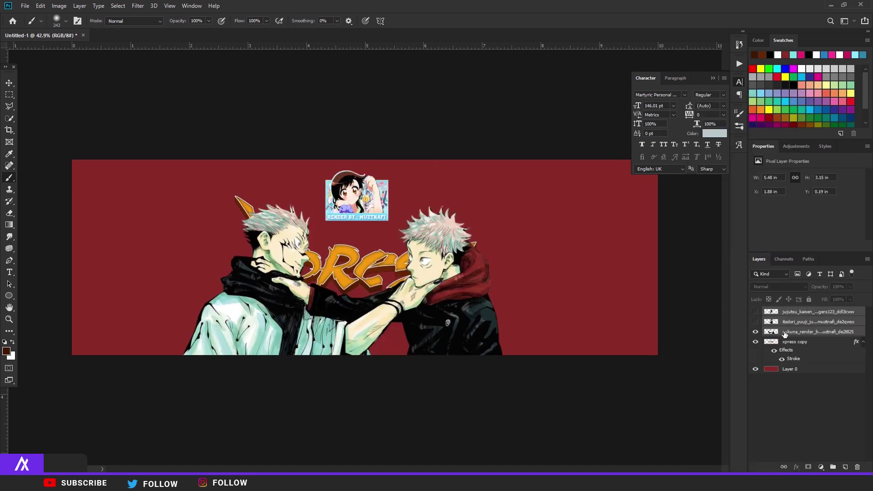
Step: Lasso the render artist's credit graphic above the two figures on the sukuna render layer and delete it
left_click(814, 332)
scroll(255, 177, "up", 3)
key("l")
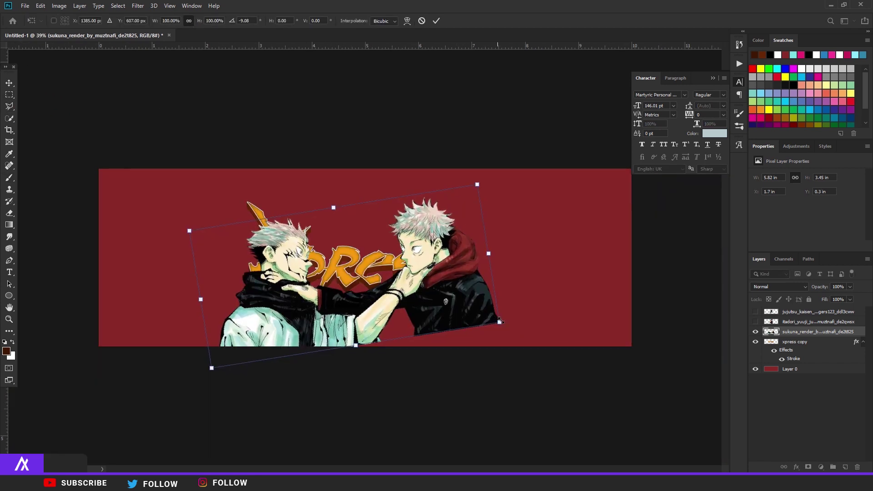
Step: Enlarge the sukuna render to about 8.78 in wide, move its layer beneath xpress copy, and position it across the banner
left_click_drag(501, 321, 695, 379)
left_click_drag(611, 356, 461, 343)
left_click_drag(593, 315, 579, 386)
left_click_drag(475, 357, 423, 359)
key("Return")
key("ctrl+[")
left_click_drag(509, 293, 503, 293)
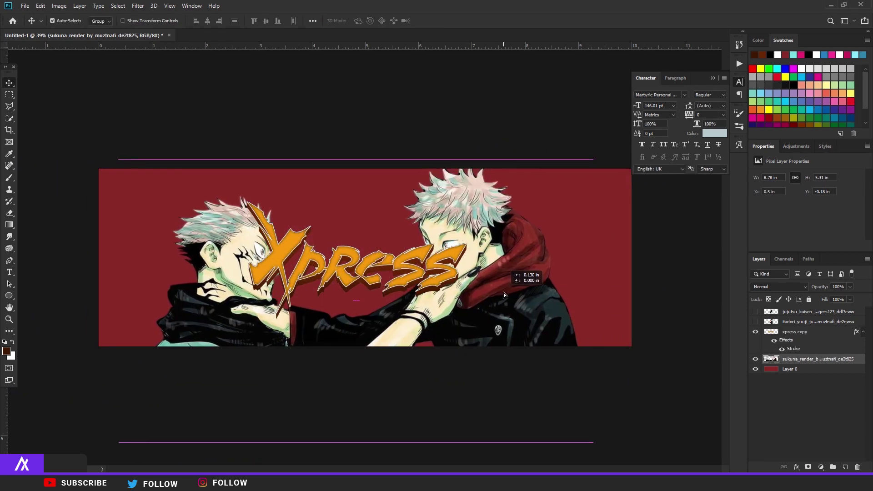
Step: Show the itadori_yuuji render, scale it to about 194.86%, and place it over the right end of the banner
scroll(504, 293, "up", 3)
left_click(756, 321)
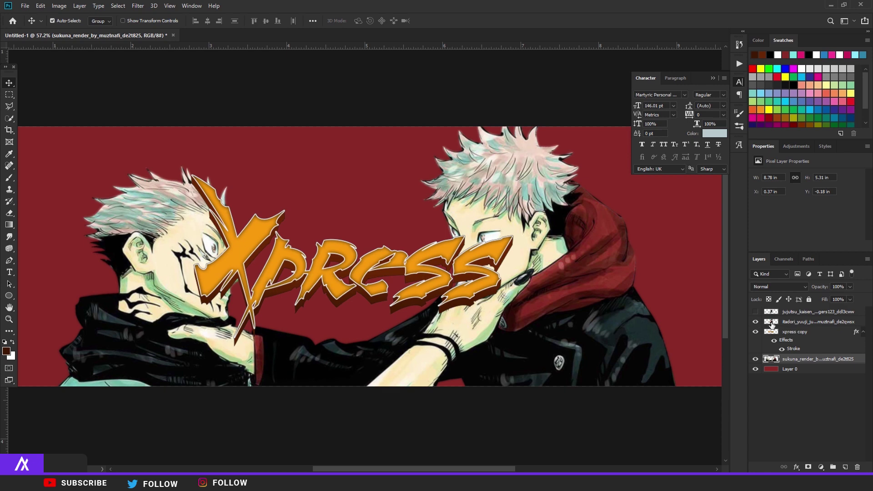
left_click(814, 321)
scroll(371, 260, "down", 3)
key("ctrl+t")
left_click_drag(407, 337, 653, 457)
left_click_drag(565, 392, 585, 309)
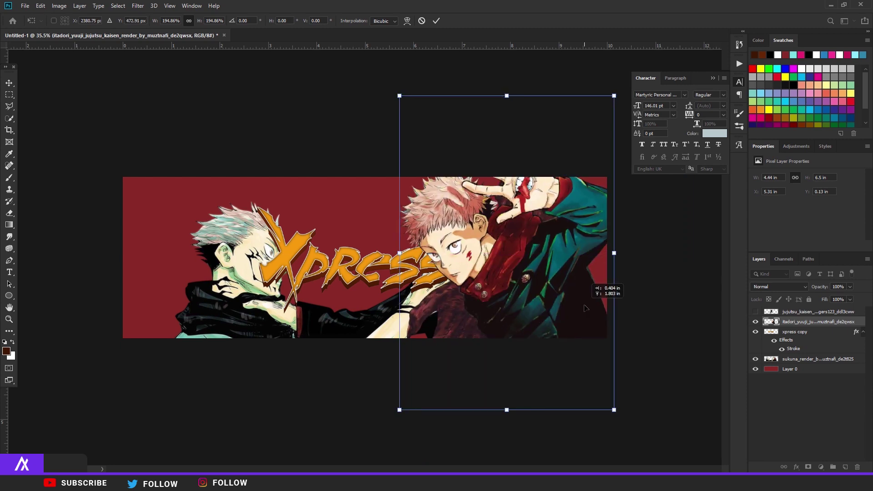
key("Return")
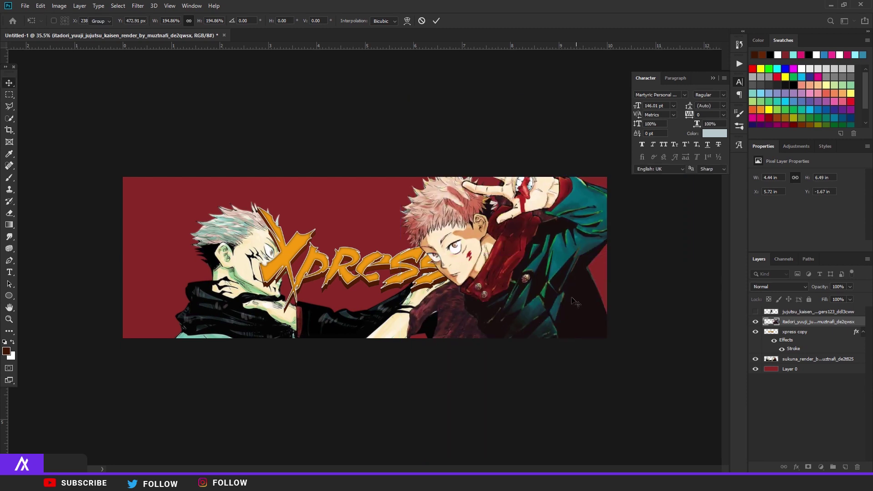
Step: Erase the parts of the sukuna render's hair that stick out behind the large Itadori figure's head
scroll(411, 235, "up", 3)
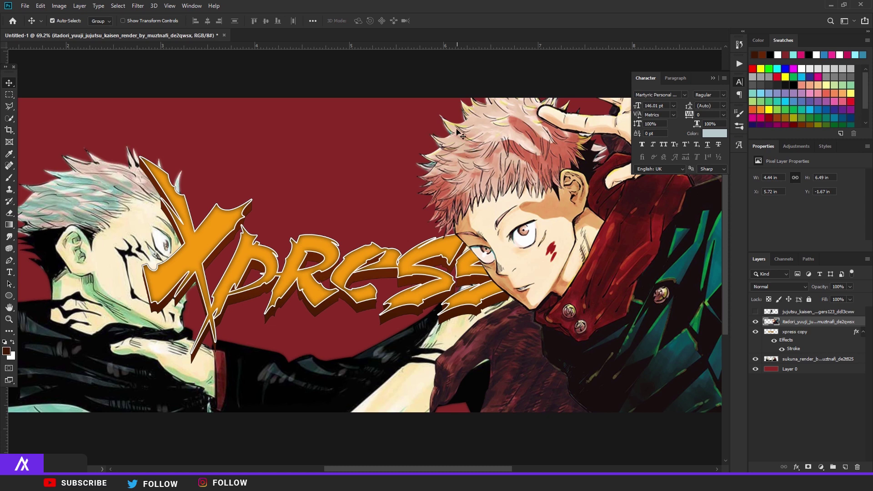
scroll(465, 142, "up", 3)
mouse_move(465, 148)
left_mouse_down()
mouse_move(458, 154)
mouse_move(466, 158)
mouse_move(461, 146)
mouse_move(441, 141)
mouse_move(460, 143)
left_mouse_up()
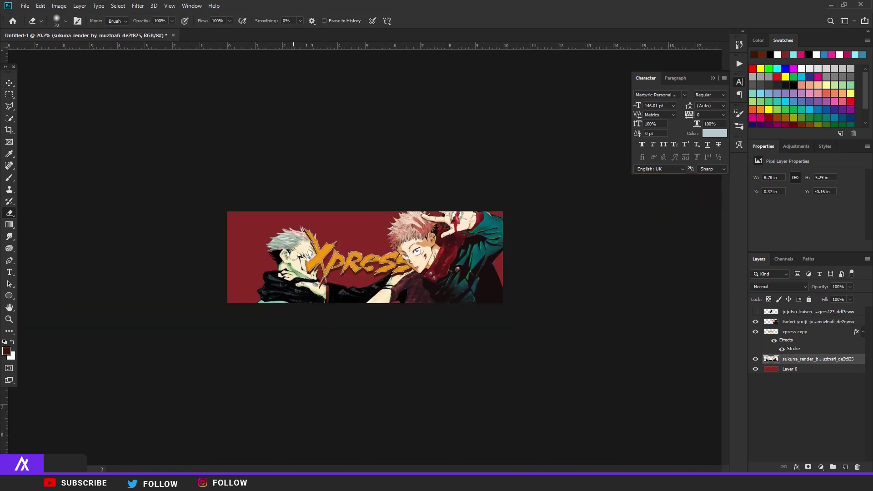
key("ctrl+0")
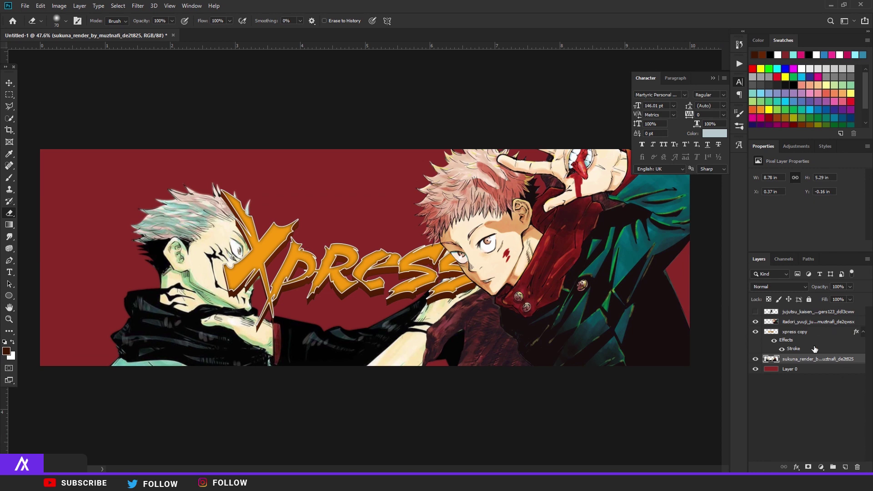
Step: Add a Gradient Map using the Black, White preset above the itadori_yuuji render and clip it to that layer
left_click(809, 322)
left_click(825, 465)
left_click(832, 461)
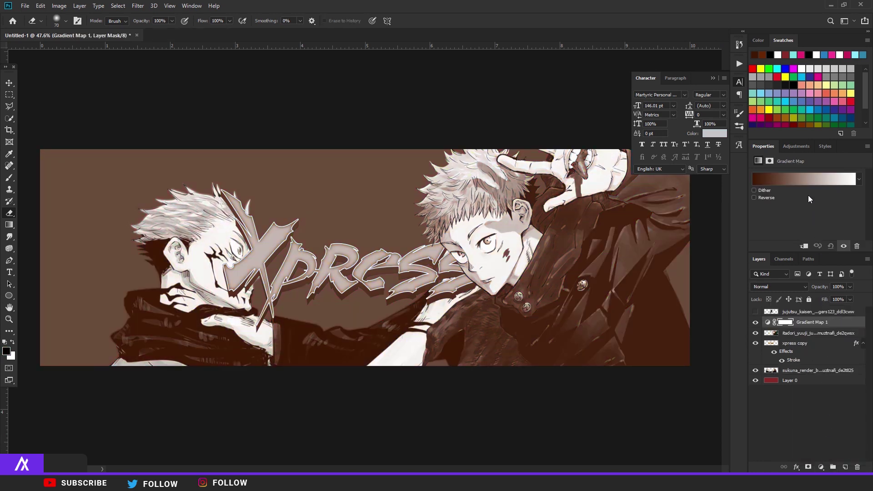
left_click(769, 177)
left_click(668, 146)
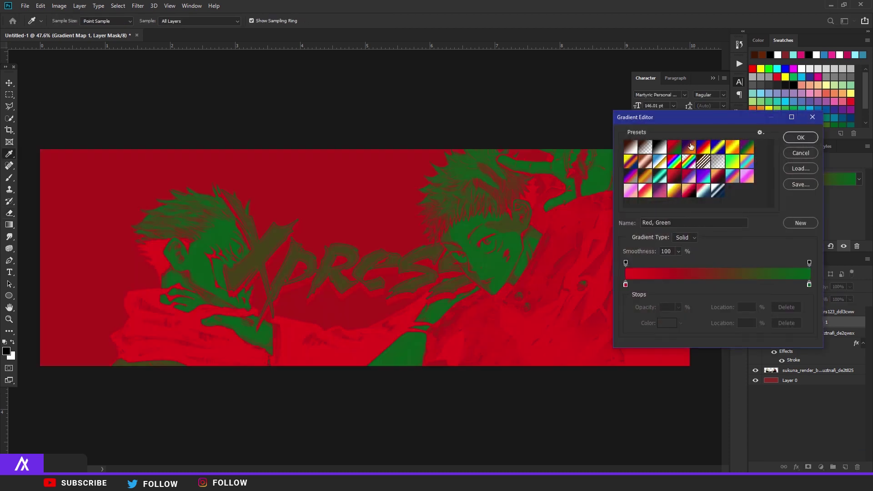
left_click(800, 136)
left_click(791, 179)
left_click(642, 137)
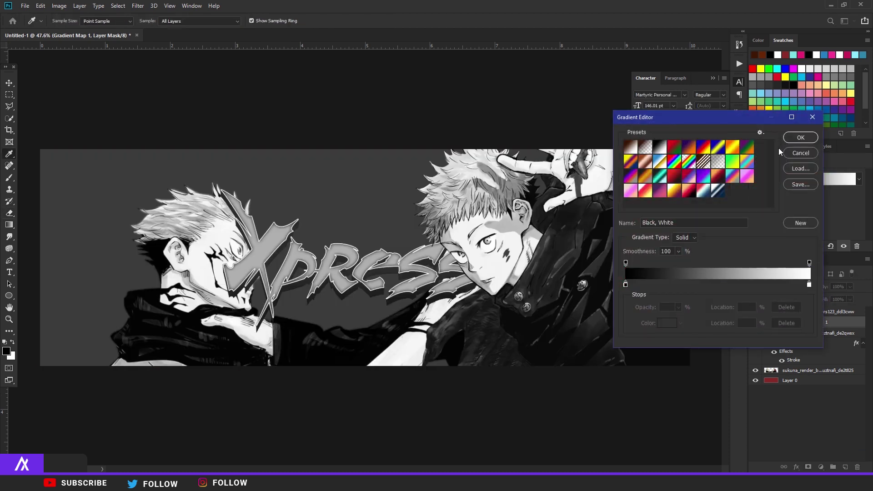
left_click(800, 136)
left_click(780, 328, "alt")
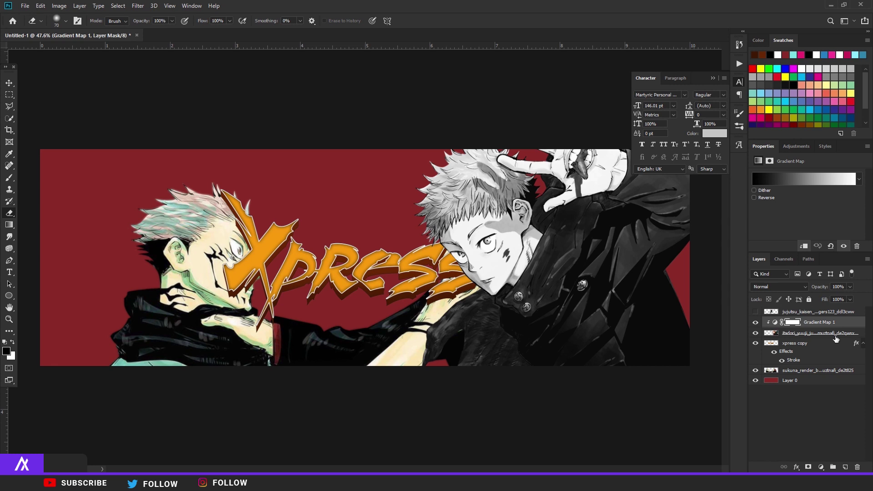
Step: Duplicate the black-and-white Gradient Map above the sukuna render and clip the copy to that render
key("ctrl+j")
left_click_drag(828, 324, 823, 376)
left_click(780, 377, "alt")
scroll(309, 298, "down", 6)
scroll(299, 296, "up", 5)
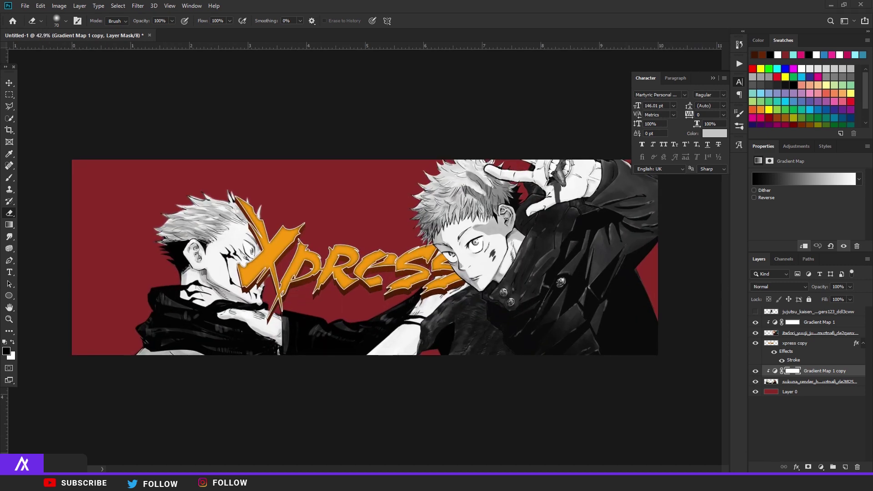
scroll(352, 291, "up", 2)
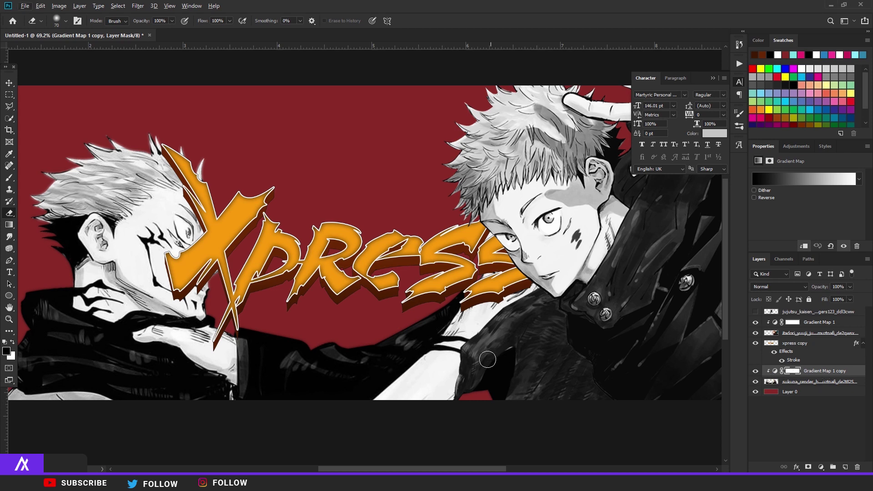
scroll(516, 364, "down", 2)
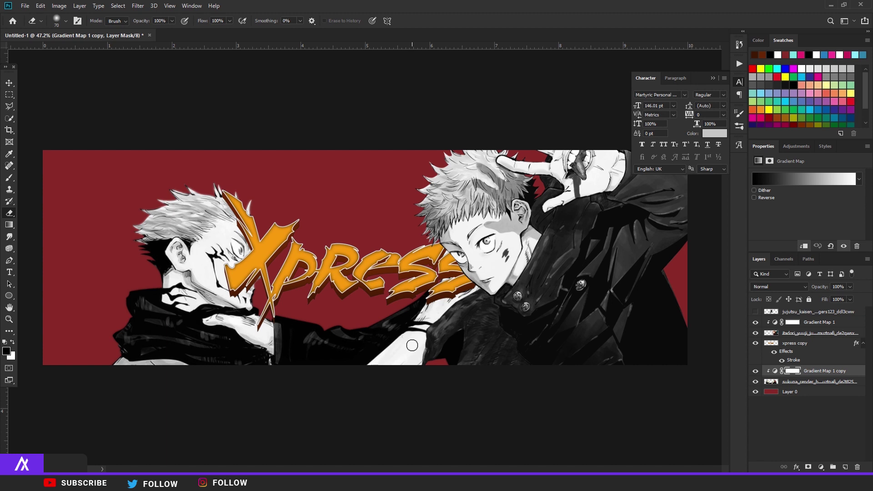
Step: Duplicate the xpress copy logo layer and place the duplicate above the Itadori render's Gradient Map
key("v")
left_click(349, 271)
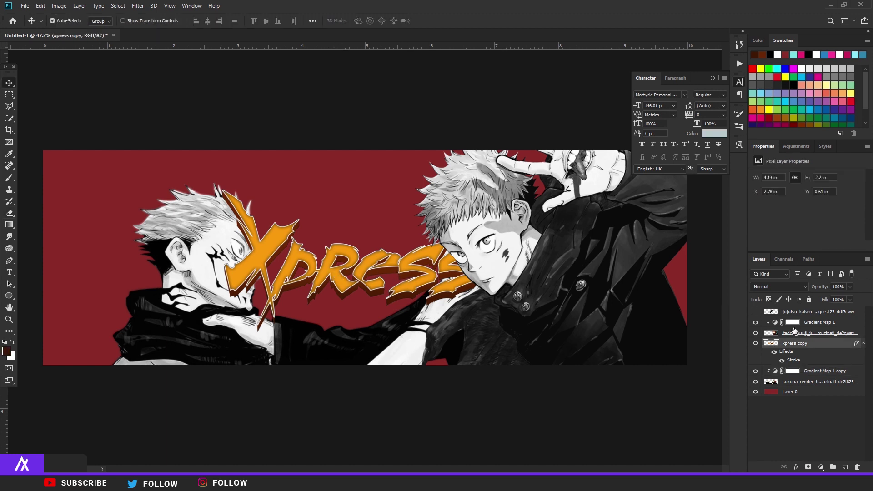
left_click_drag(793, 346, 823, 317)
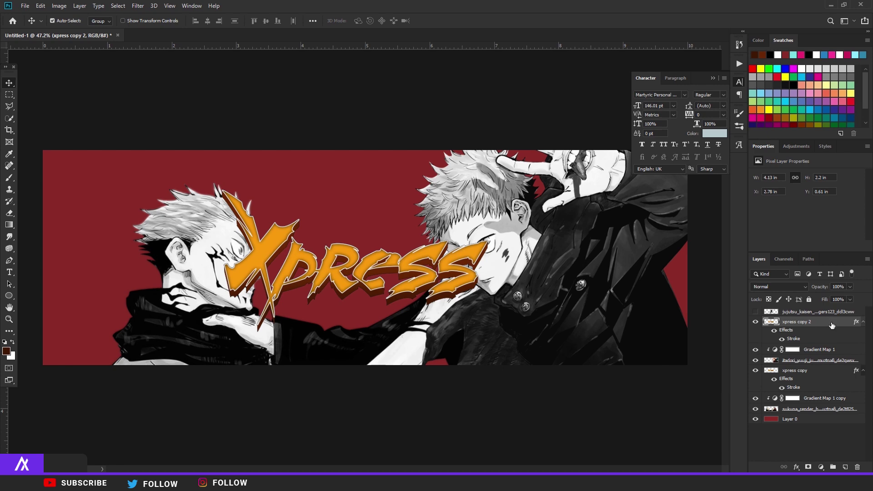
Step: Turn xpress copy 2 into an outline with 0% fill opacity and a 2 px outside Stroke in the logo's orange
double_click(832, 326)
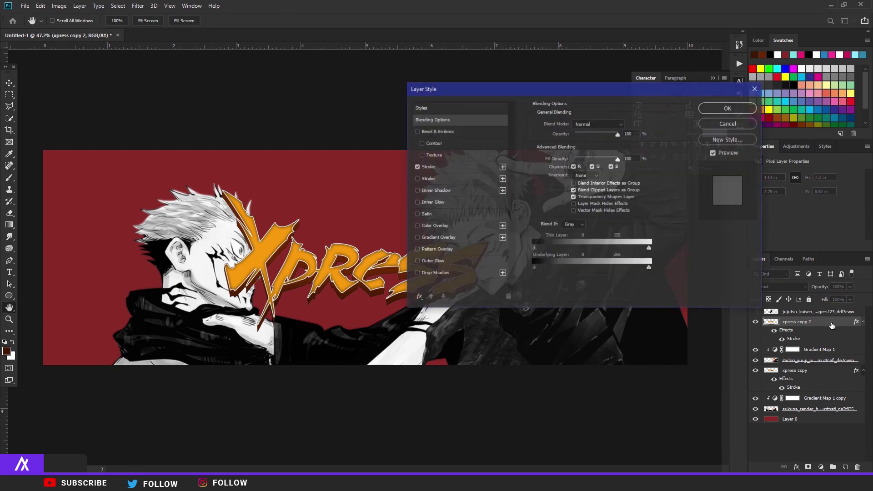
left_click(416, 167)
left_click(555, 190)
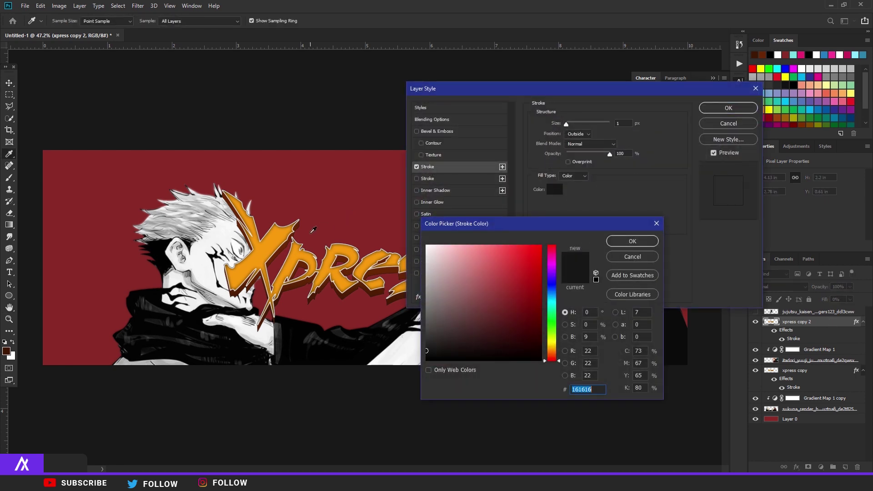
left_click(275, 237)
left_click(628, 241)
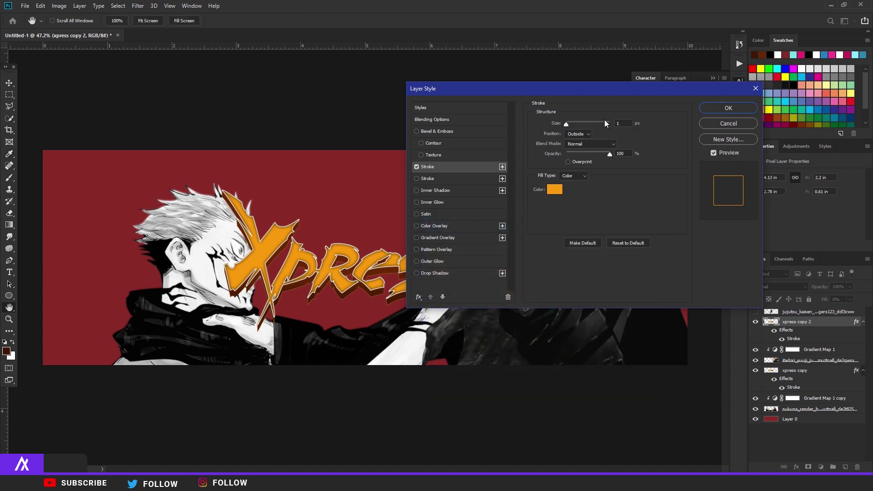
left_click_drag(620, 123, 603, 119)
type("2")
key("Return")
Step: Enlarge the orange outline copy slightly so it extends beyond the Xpress logo
key("ctrl+t")
mouse_move(492, 207)
left_mouse_down()
mouse_move(509, 194)
mouse_move(500, 195)
left_mouse_up()
key("Return")
scroll(290, 283, "up", 4)
Step: Duplicate the xpress copy logo layer and scale the lower original to about 122.69% behind the duplicate
left_click(802, 378)
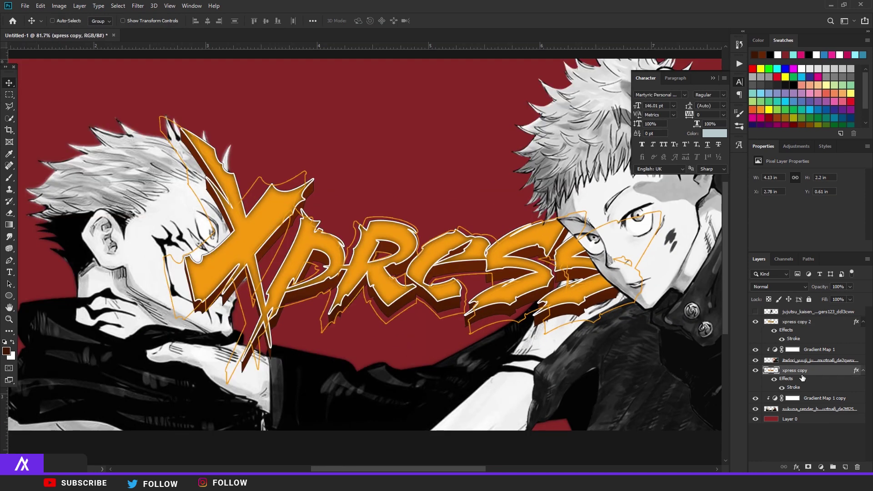
key("ctrl+j")
left_click(824, 405)
key("ctrl+t")
key("ctrl+t")
scroll(632, 379, "down", 1)
left_click_drag(637, 377, 678, 395)
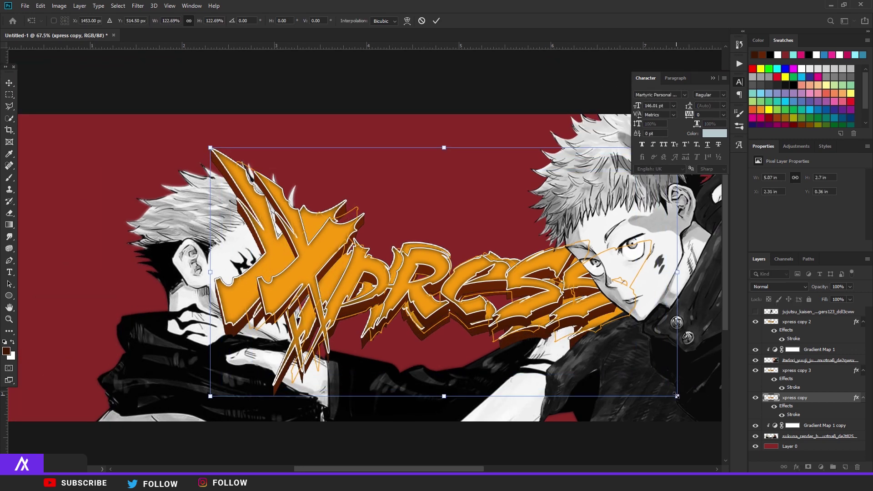
key("Return")
Step: Add a Black, White Gradient Map clipped to the enlarged xpress copy layer behind the orange logo
left_click(821, 467)
left_click(818, 452)
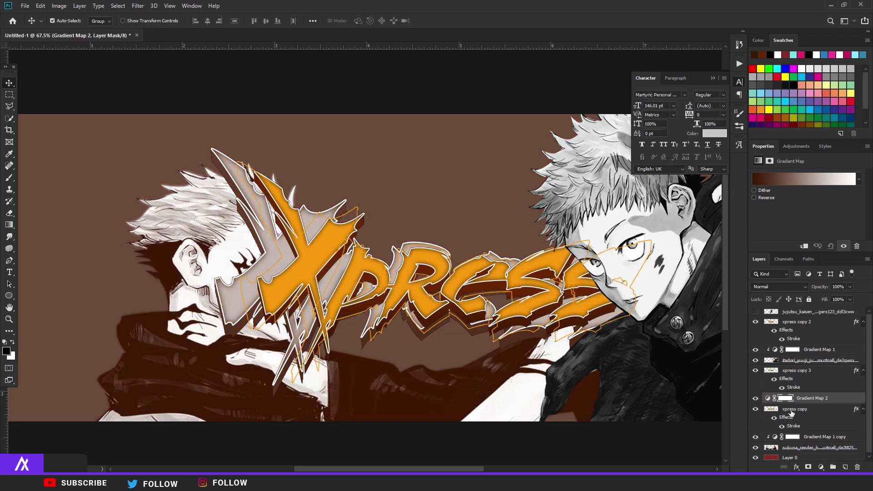
left_click(804, 245)
left_click(805, 179)
left_click(660, 148)
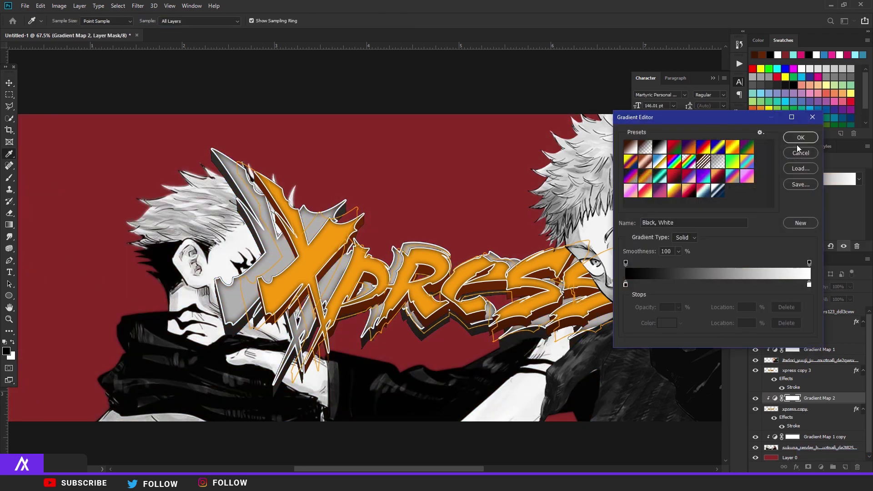
left_click(800, 138)
scroll(300, 287, "down", 5)
scroll(300, 287, "up", 6)
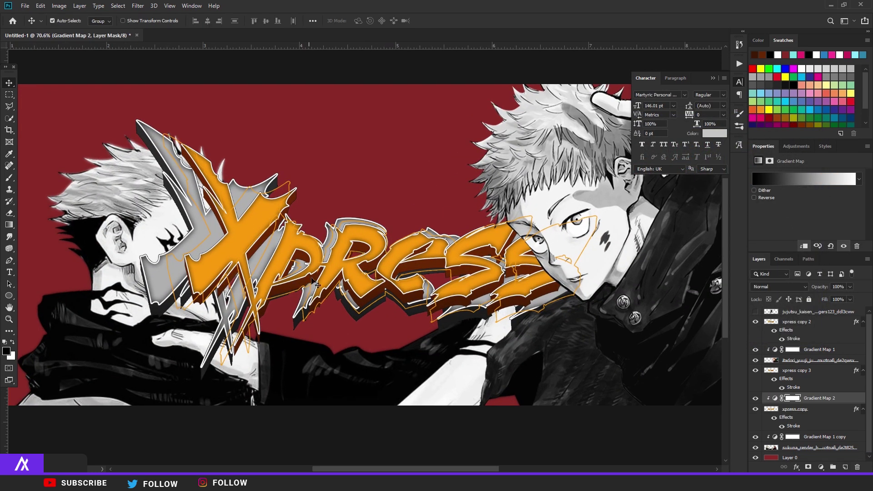
Step: Brush a soft black shadow behind the orange logo on a new layer above Gradient Map 2, then set its opacity to 46%
left_click(845, 469)
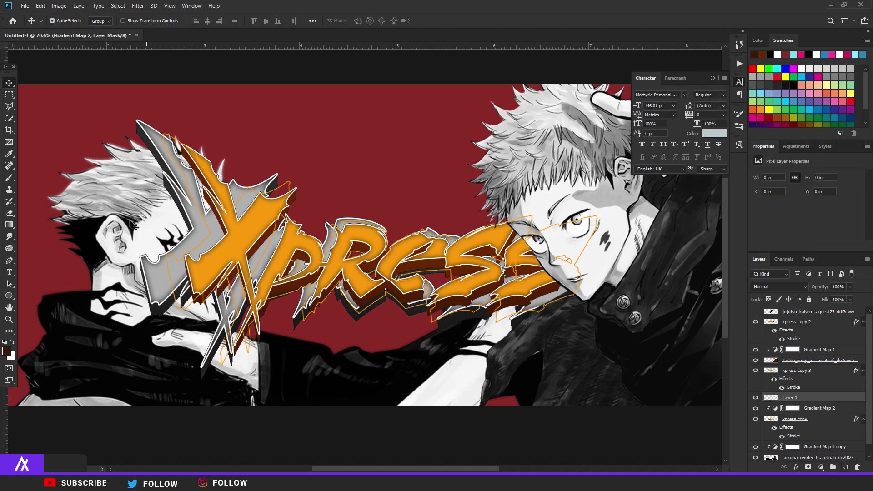
left_click(9, 177)
key("d")
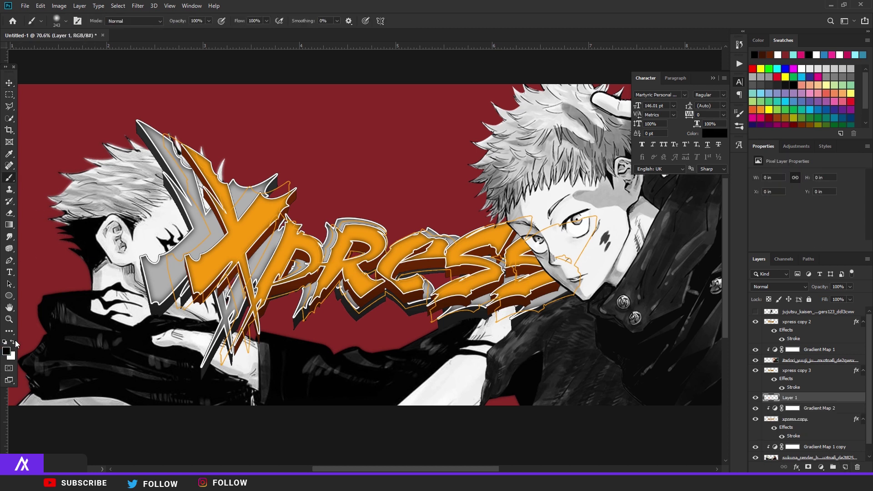
mouse_move(203, 228)
left_mouse_down()
mouse_move(517, 244)
mouse_move(541, 295)
left_mouse_up()
left_click_drag(206, 232, 510, 269)
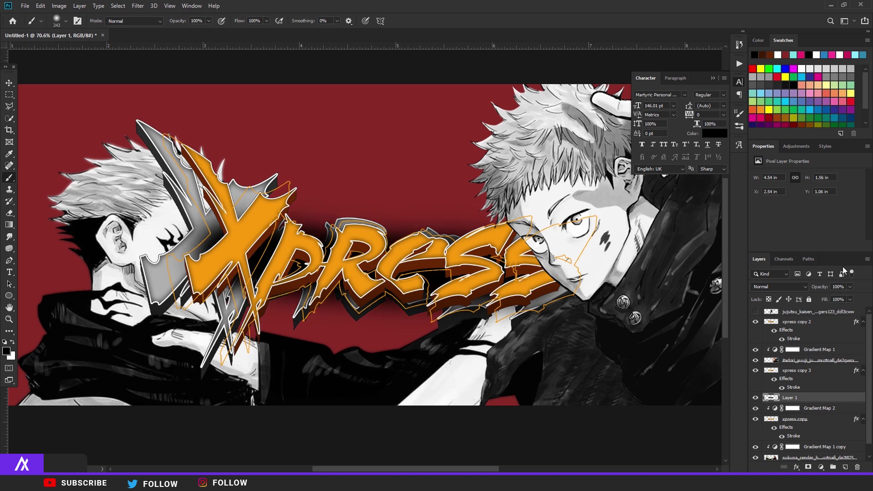
left_click(828, 298)
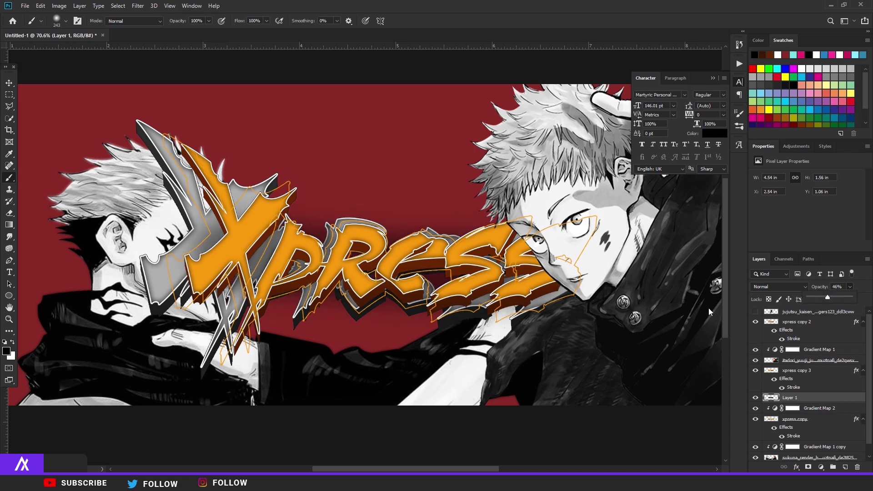
key("ctrl+minus")
key("ctrl+minus")
key("ctrl+minus")
key("ctrl+minus")
key("v")
scroll(295, 282, "up", 6)
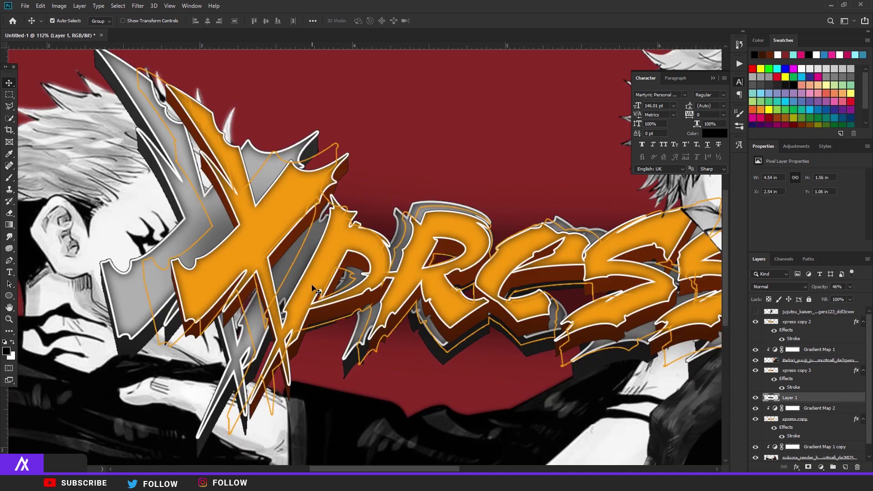
scroll(317, 286, "down", 5)
scroll(193, 291, "down", 1)
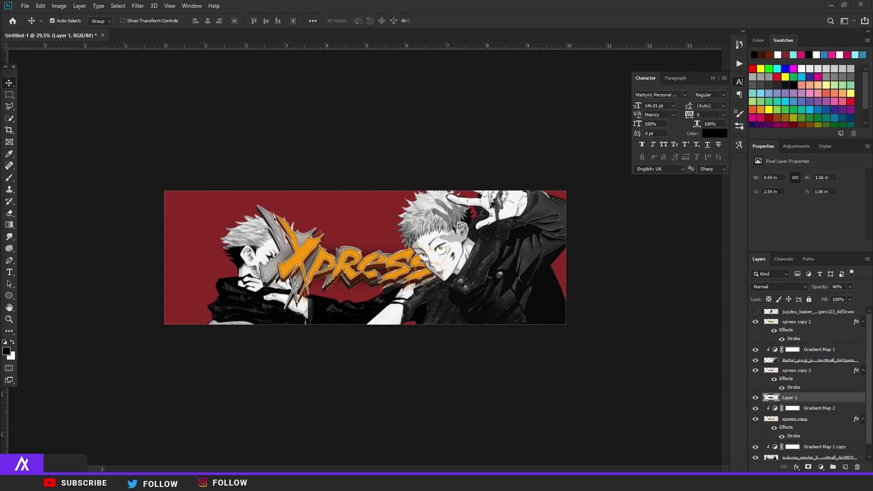
Step: Place the Jujutsu_kaisen (2).png title artwork above Layer 1, behind the orange logo, and rasterize it
left_click_drag(0, 296, 316, 296)
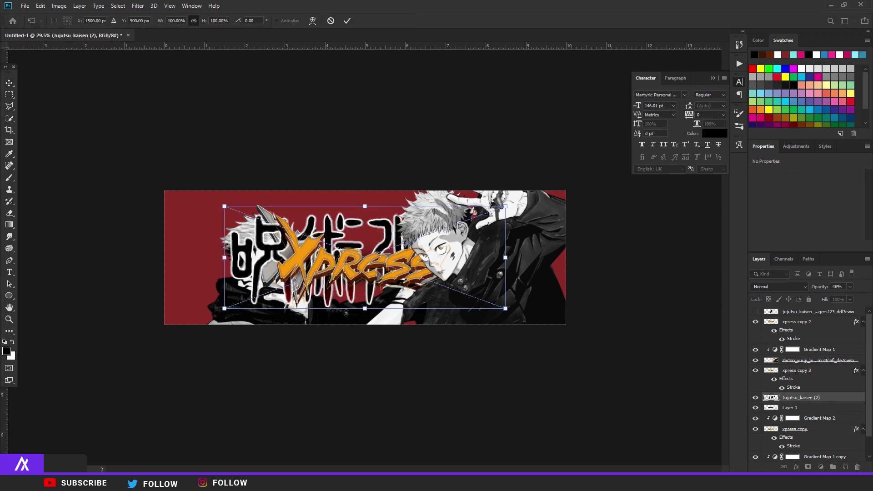
key("Return")
key("ctrl+0")
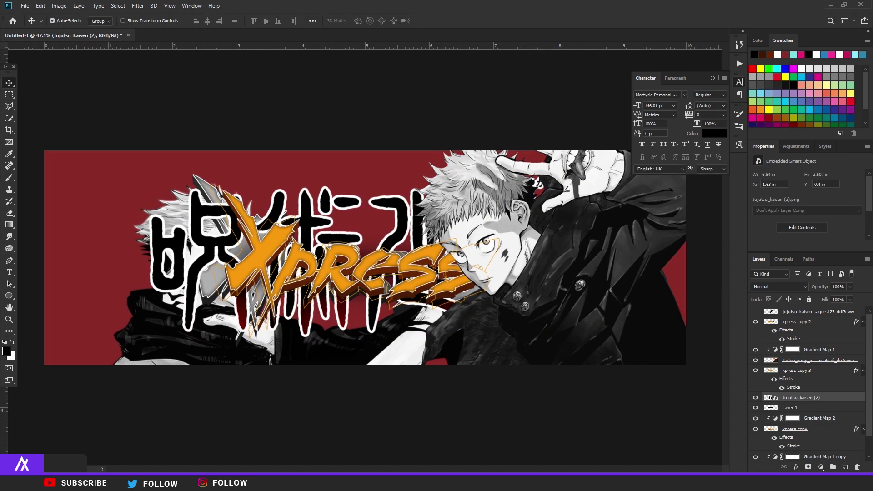
right_click(785, 402)
left_click(770, 181)
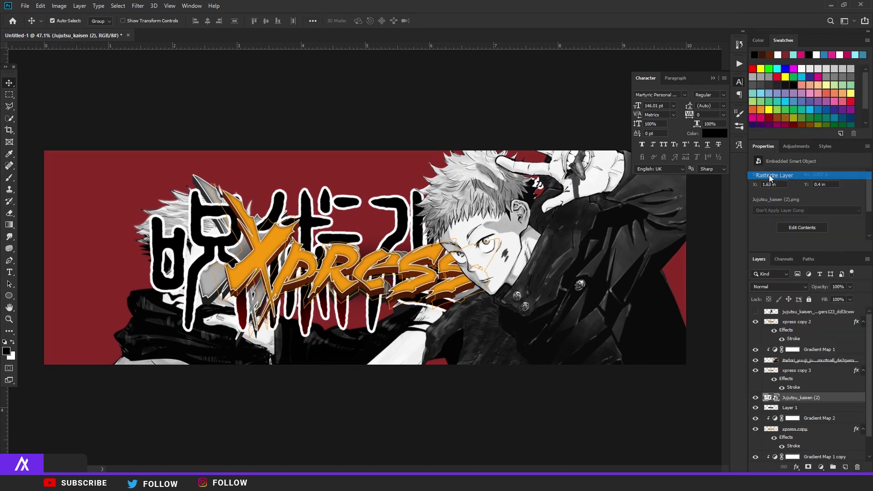
Step: Shift the Jujutsu_kaisen (2) title artwork slightly down and left to about X 1.58 in, Y 0.46 in
scroll(172, 255, "up", 2)
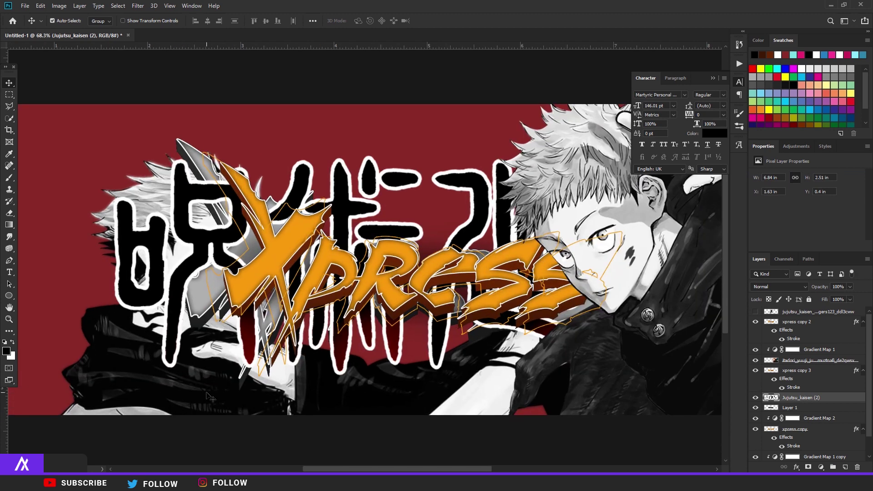
key("ctrl+t")
left_click_drag(343, 262, 348, 267)
key("Return")
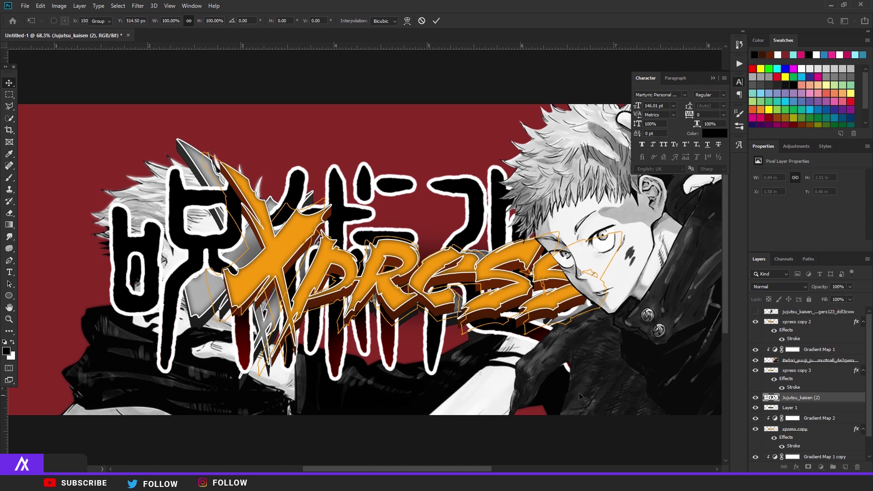
Step: Set the Jujutsu_kaisen (2) title artwork to Lighten blend mode at 11% opacity
left_click(804, 287)
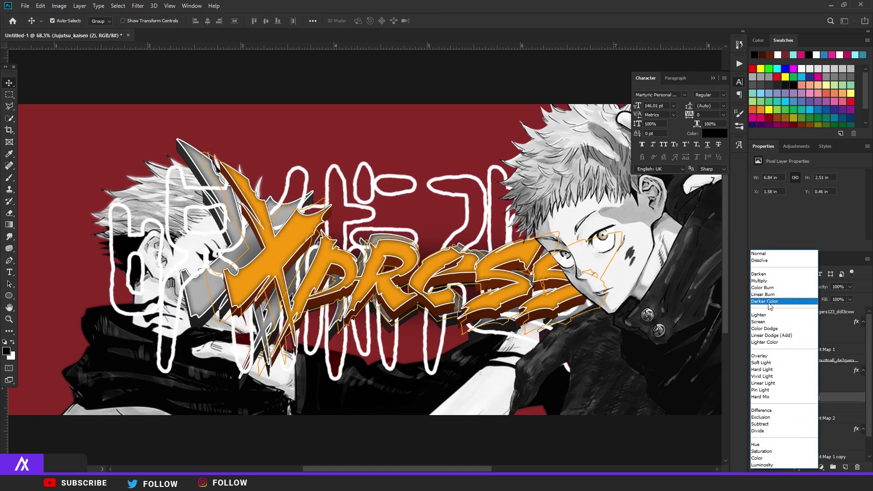
left_click(775, 316)
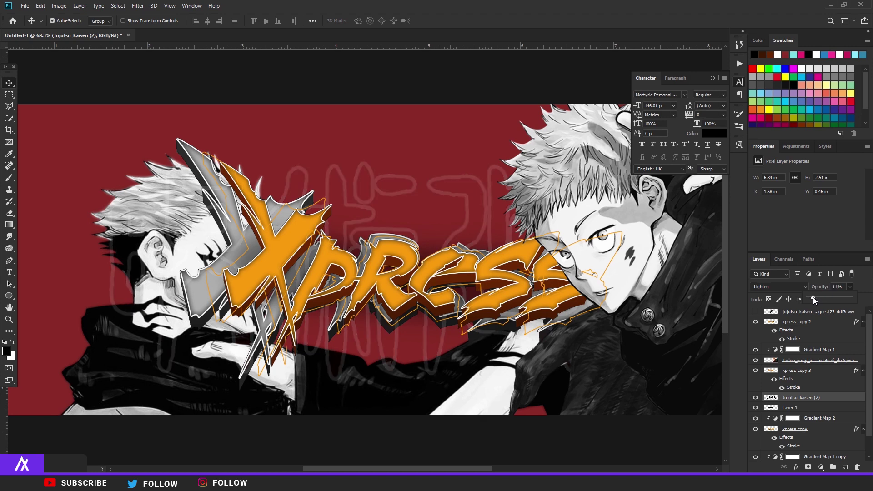
scroll(463, 300, "down", 3)
scroll(460, 299, "down", 3)
scroll(140, 257, "up", 4)
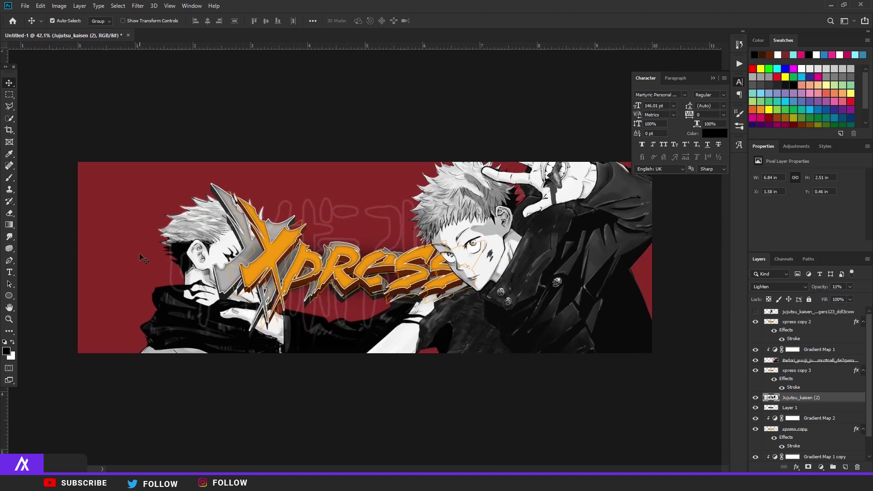
Step: On a new topmost layer, fill a 10 × 0.05 in strip along the banner's upper edge with the logo's orange, #f5990d
left_click(8, 97)
left_click(797, 313)
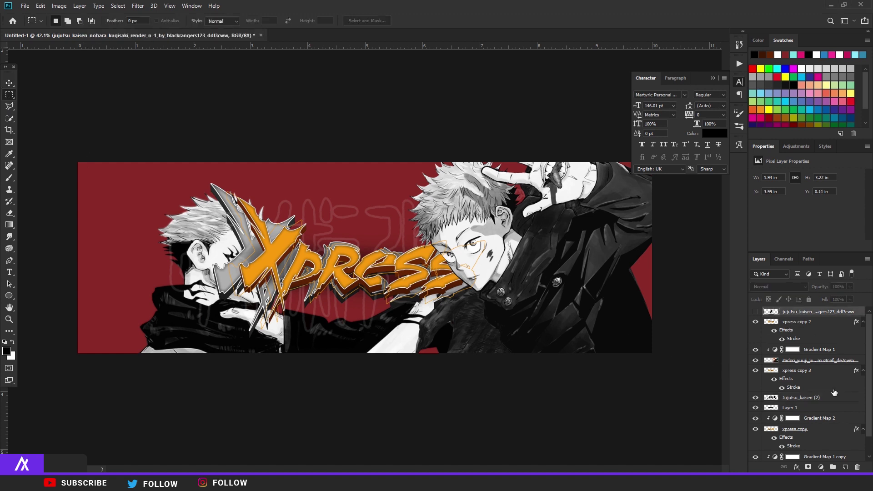
left_click(846, 468)
left_click_drag(62, 154, 741, 164)
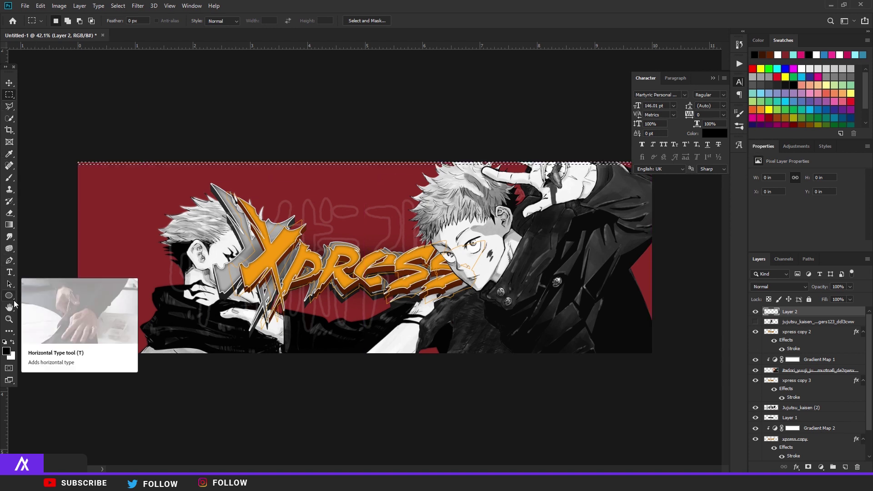
left_click(6, 351)
left_click(316, 244)
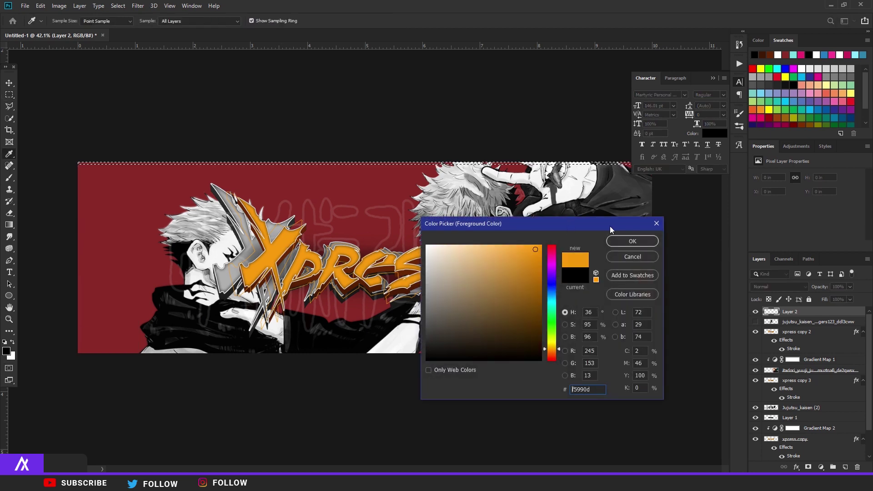
left_click(642, 239)
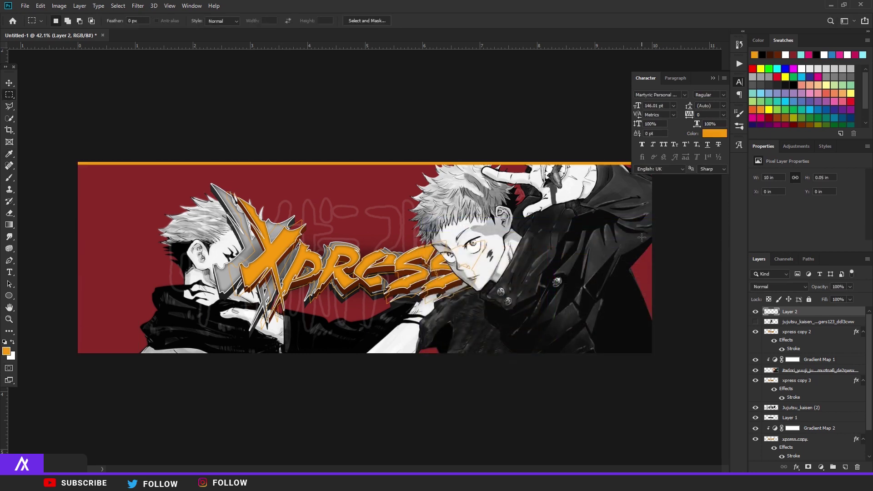
scroll(398, 232, "down", 5)
scroll(349, 207, "up", 6)
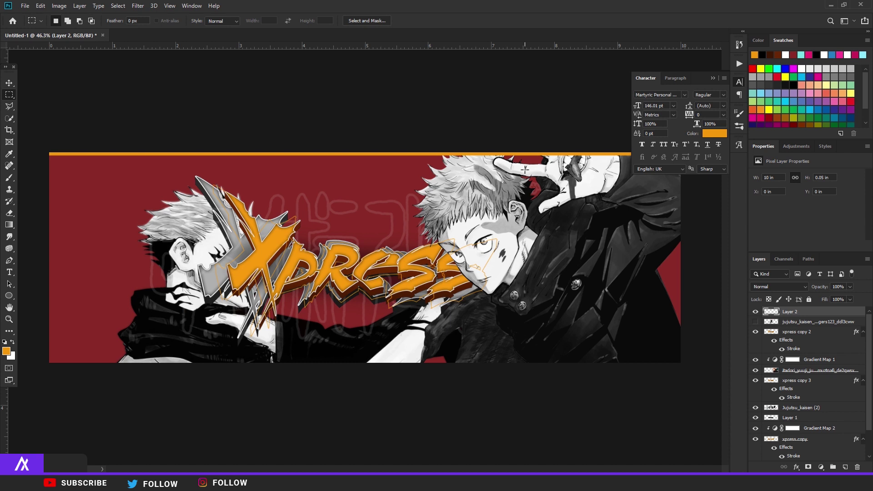
Step: Duplicate the sukuna render layer above the red background
key("v")
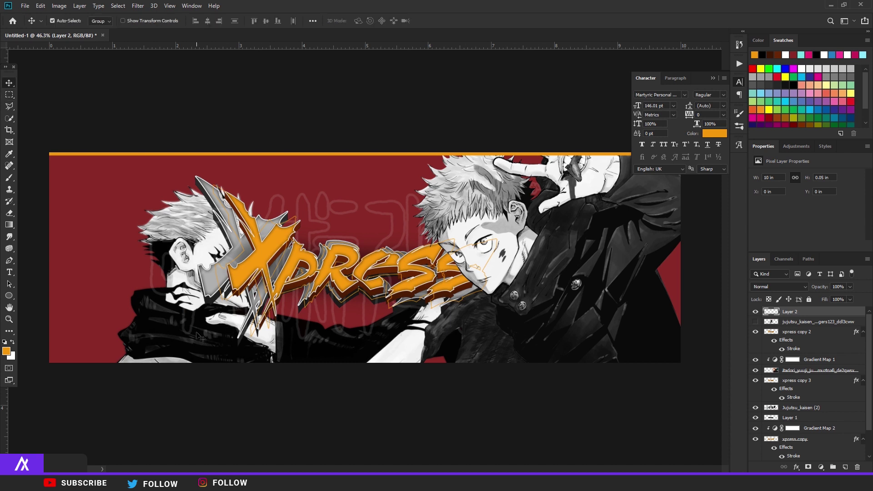
scroll(836, 446, "down", 3)
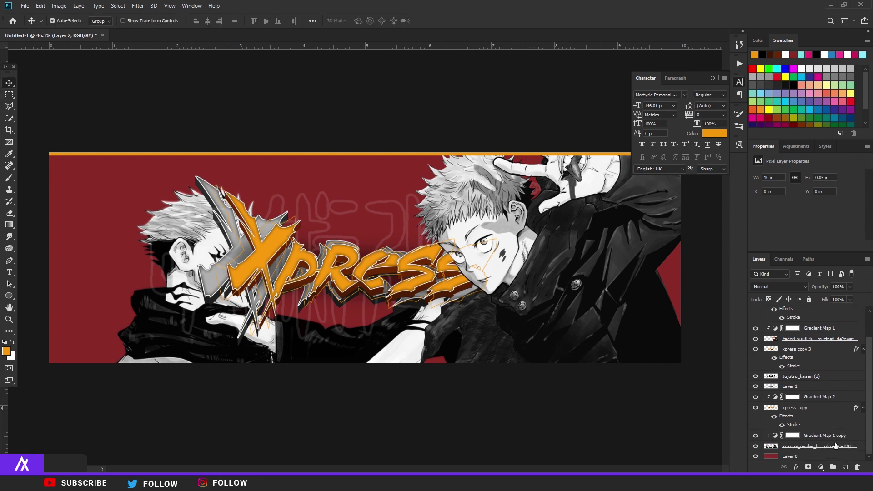
left_click(806, 449)
key("ctrl+j")
Step: Enlarge the lower sukuna render to about 23.09 × 13.91 in and shift it so the face sits behind the logo
left_click(801, 457)
scroll(355, 275, "down", 8)
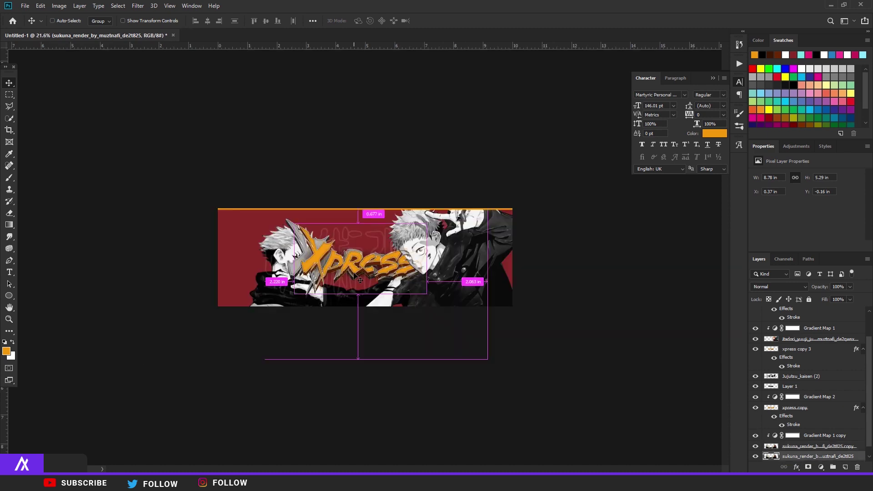
key("ctrl+t")
left_click_drag(488, 359, 618, 439)
left_click_drag(572, 390, 449, 395)
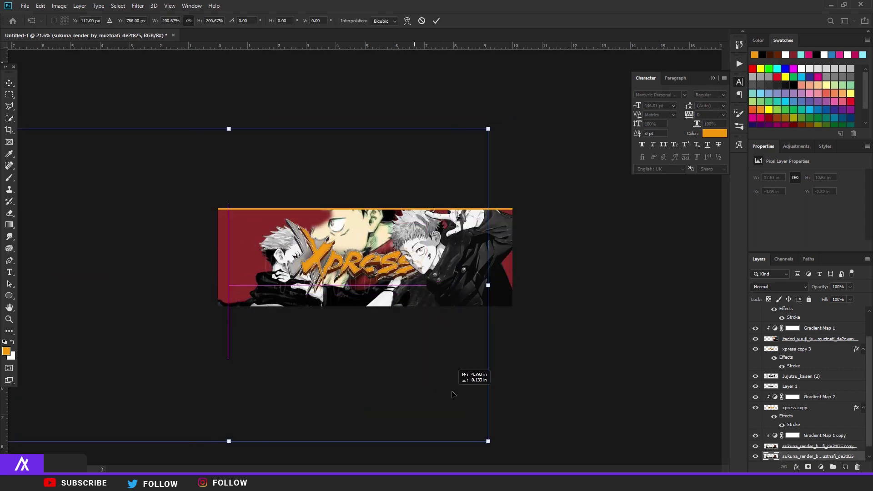
key("Return")
scroll(271, 172, "up", 5)
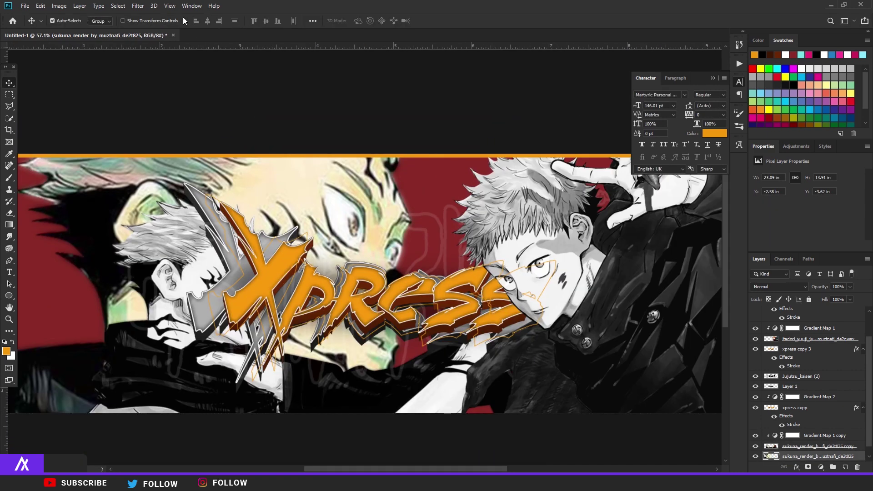
Step: Apply the Note Paper filter to the enlarged sukuna render with Image Balance 23, Graininess 4 and Relief 0
left_click(143, 9)
left_click(149, 41)
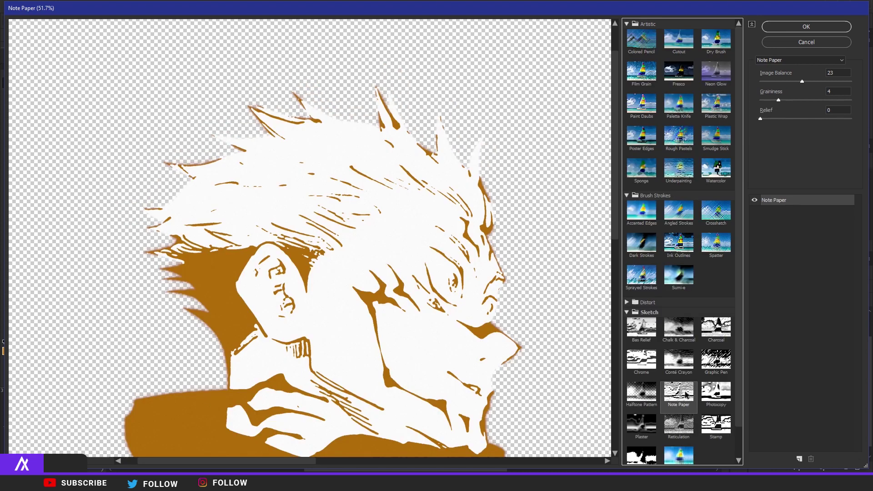
scroll(347, 313, "down", 1)
left_click_drag(348, 315, 332, 162)
scroll(385, 177, "down", 1)
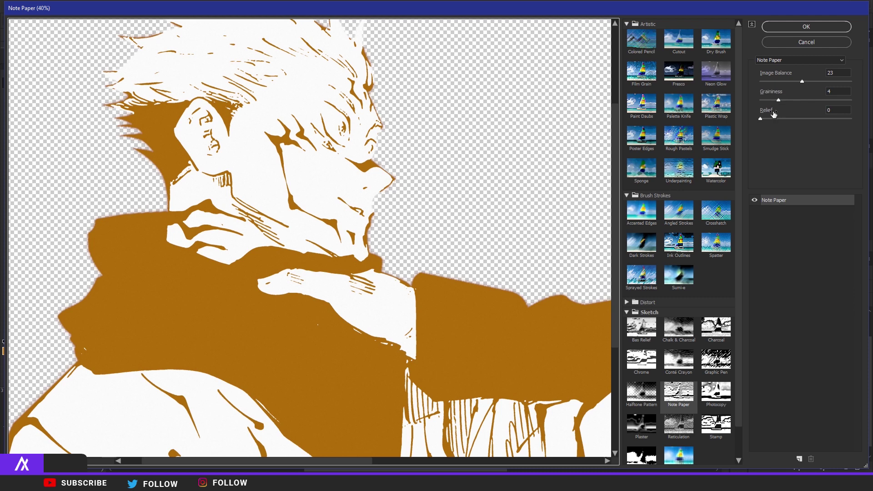
left_click(776, 28)
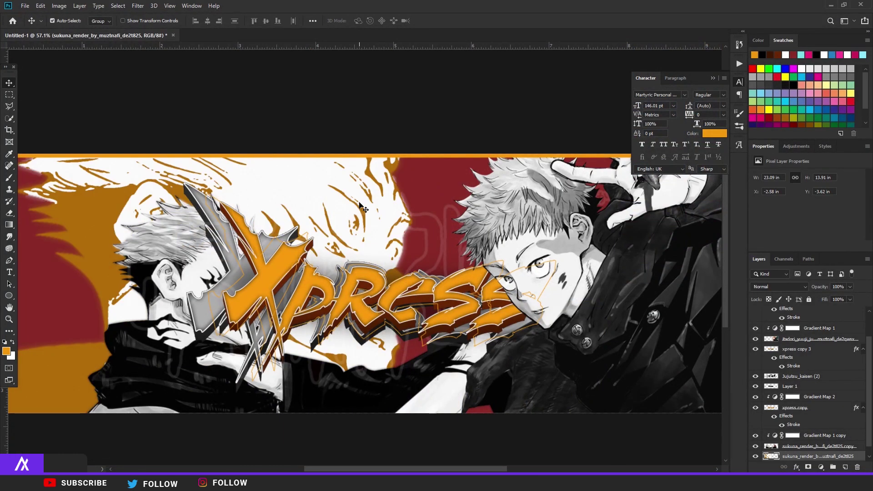
Step: Set the enlarged sukuna render to Linear Burn blend mode at 75% opacity
left_click(766, 286)
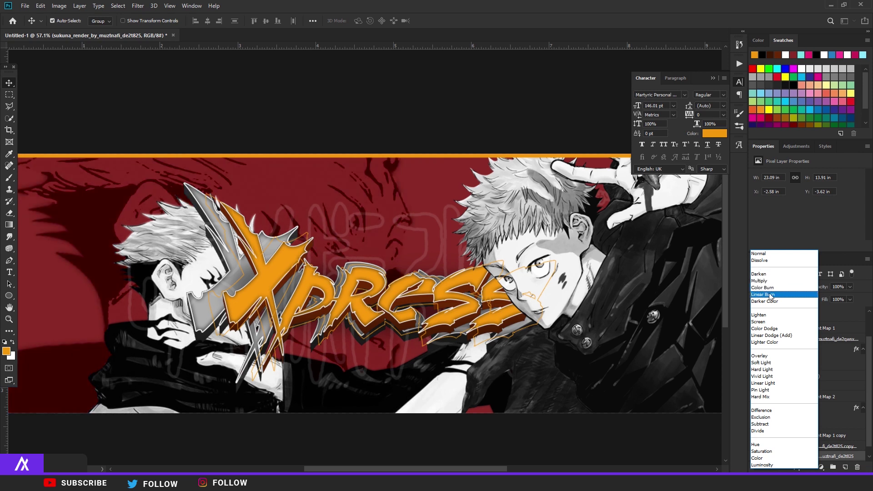
left_click(771, 295)
left_click(851, 287)
left_click_drag(851, 298, 840, 301)
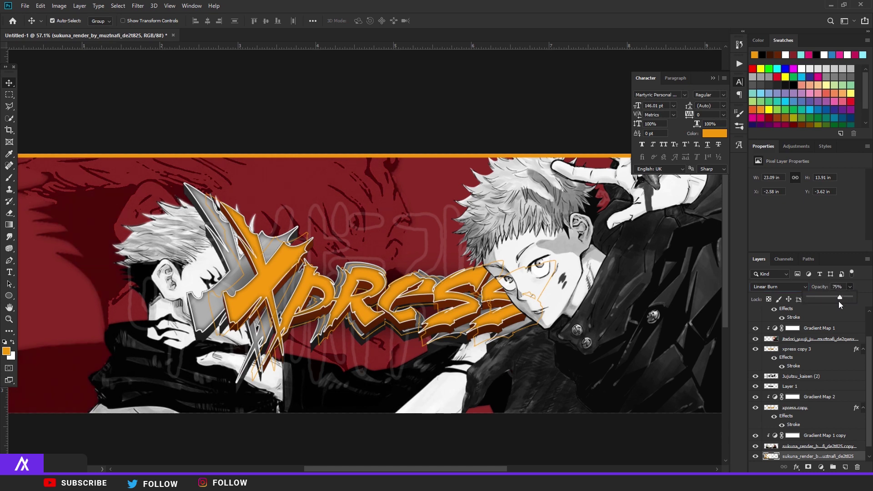
Step: Show the hidden nobara kugisaki render and outline the large nail beside her knee with the Polygonal Lasso
scroll(368, 314, "down", 7)
scroll(337, 208, "up", 6)
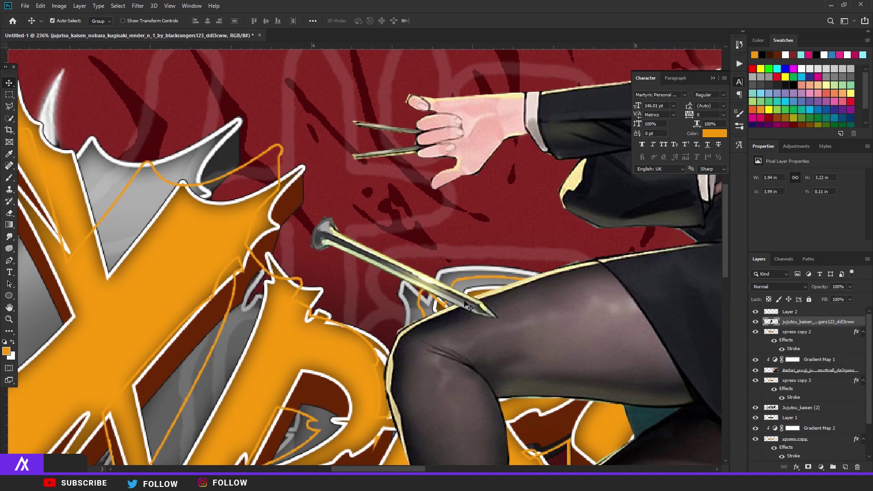
left_click(9, 106)
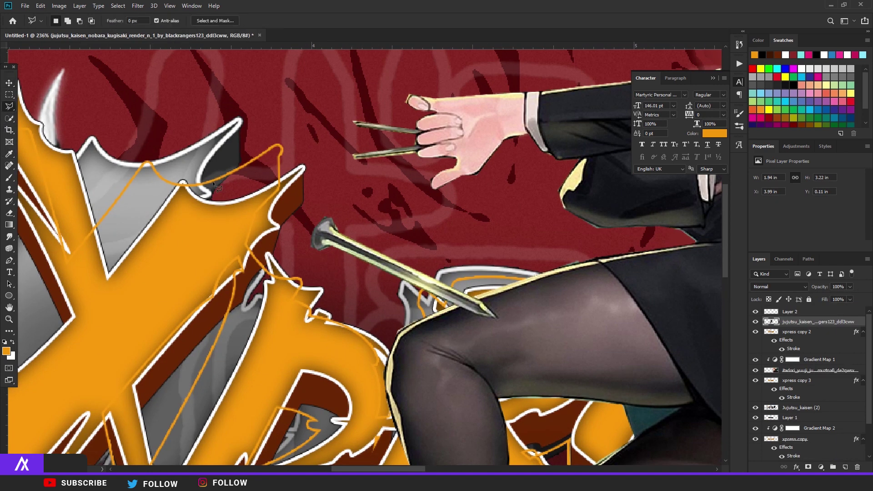
scroll(500, 298, "down", 5)
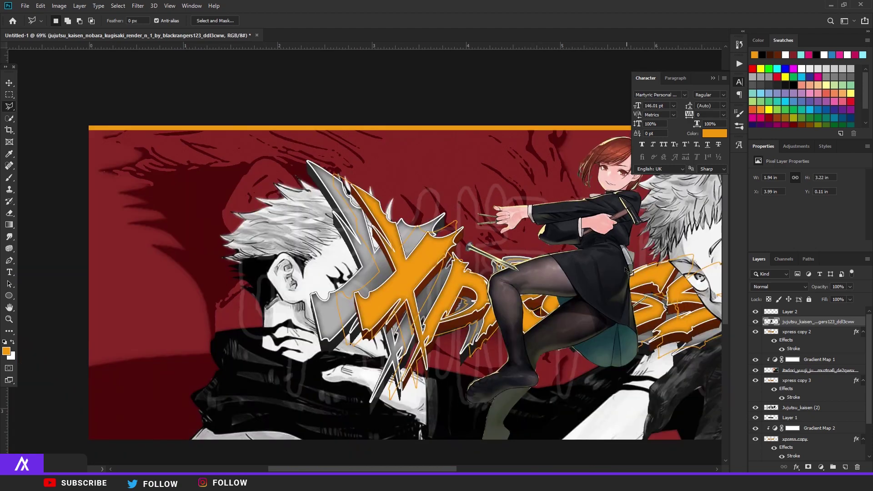
scroll(553, 262, "up", 8)
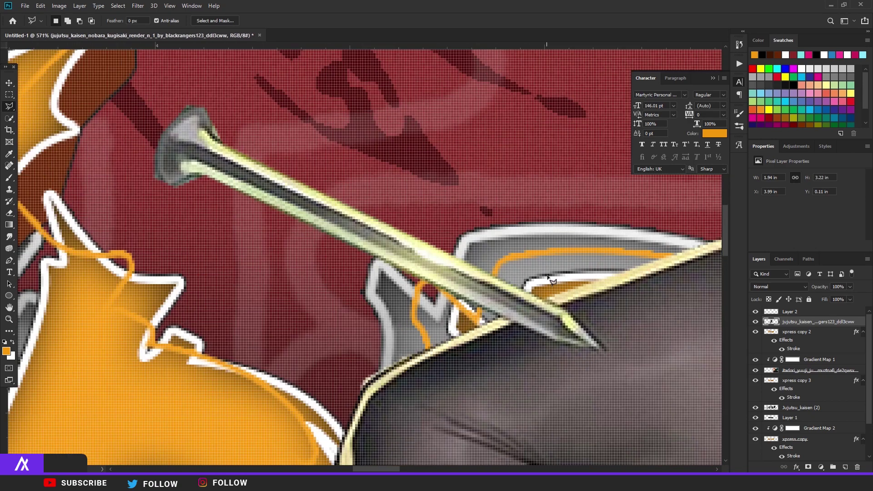
left_click_drag(544, 296, 427, 252)
left_click(454, 272)
left_click(474, 281)
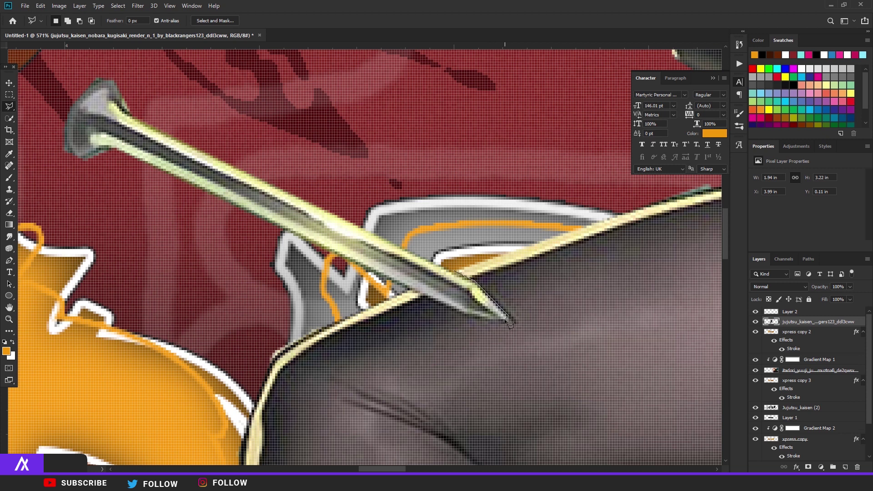
left_click(467, 316)
left_click(401, 288)
left_click(130, 225)
left_click(74, 177)
left_click(51, 132)
left_click(52, 105)
left_click(69, 83)
left_click(144, 78)
left_click(197, 84)
left_click(433, 233)
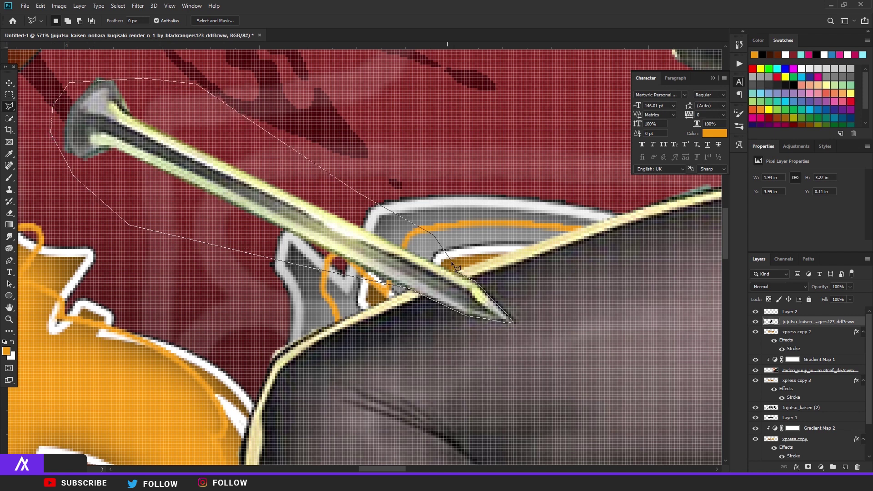
left_click(458, 274)
Step: Cut the selected nail onto its own layer and delete the remaining nobara render layer
right_click(457, 233)
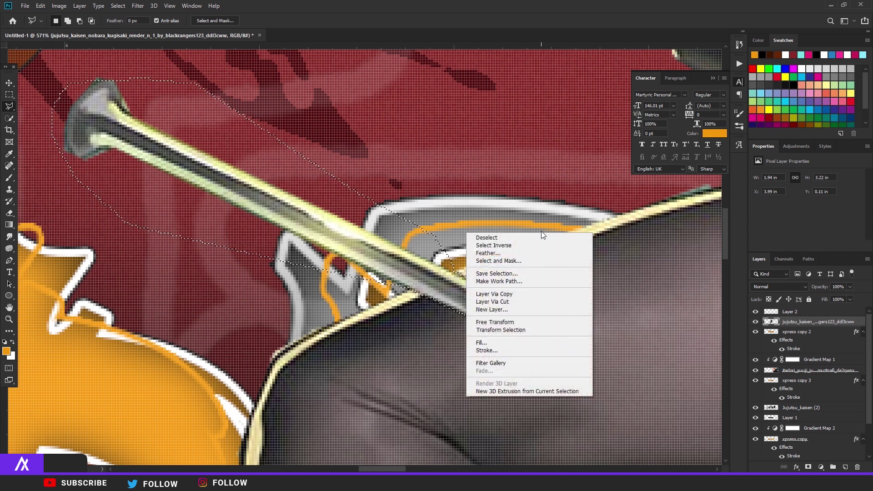
left_click(523, 302)
left_click(785, 336)
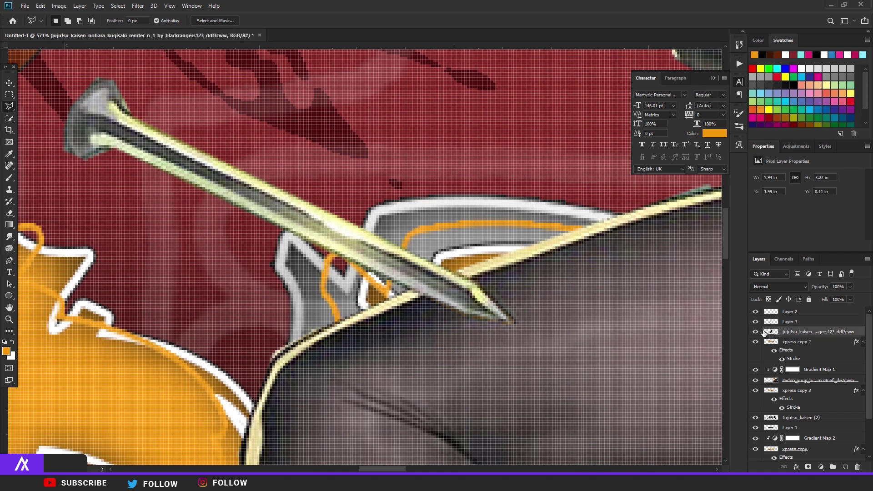
key("Delete")
Step: Enlarge the nail to about 0.91 × 0.7 in, tilt it and place it across the logo's X and P
left_click(772, 323)
scroll(362, 239, "down", 8)
key("ctrl+t")
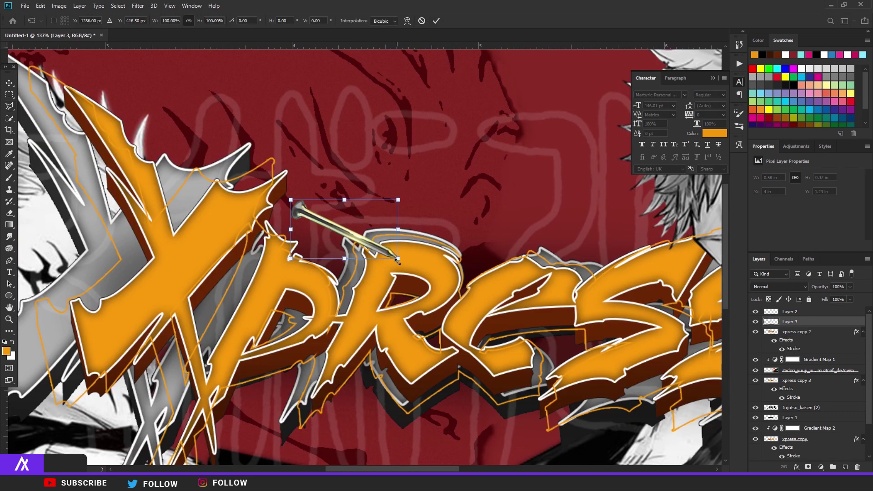
left_click_drag(412, 273, 331, 294)
left_click_drag(406, 282, 400, 308)
left_click_drag(304, 282, 295, 298)
left_click_drag(351, 348, 339, 341)
key("Return")
Step: Erase the nail's middle section over the orange P with a 10 px Soft Round eraser, making it pass behind the letter
key("l")
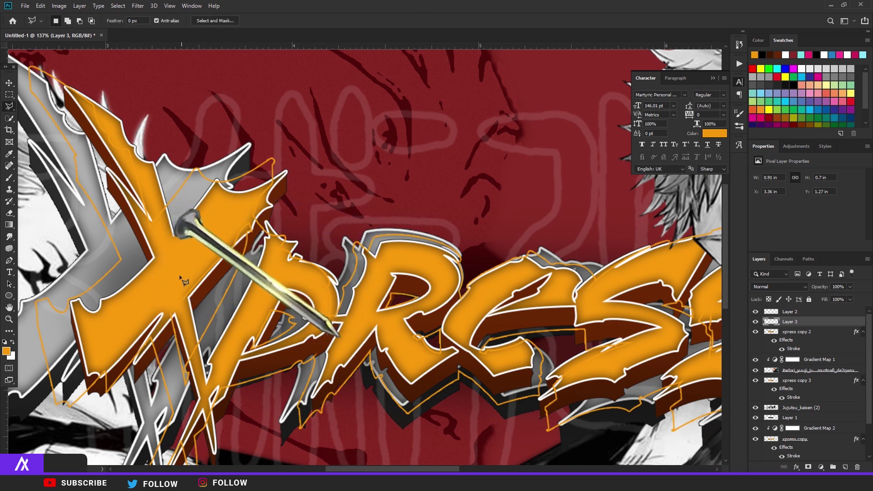
scroll(159, 275, "up", 5)
left_click(9, 213)
left_click(64, 21)
left_click(476, 190)
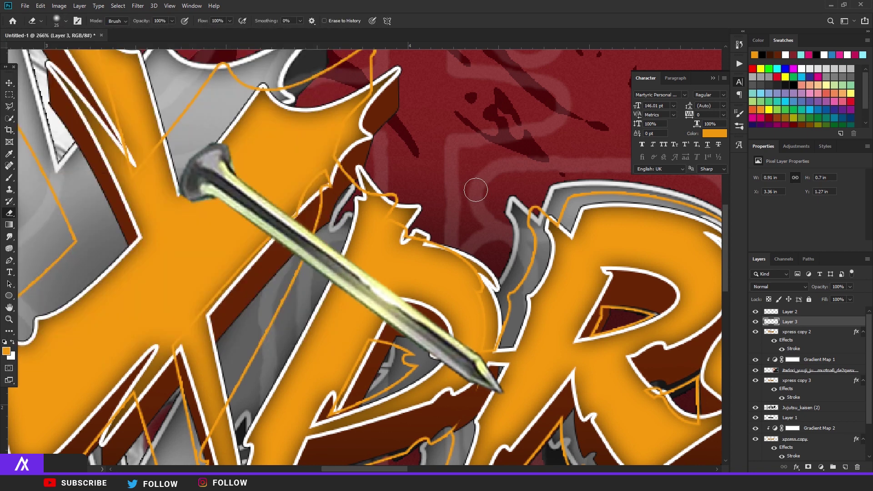
scroll(407, 257, "up", 5)
mouse_move(314, 288)
left_mouse_down()
mouse_move(328, 283)
mouse_move(320, 299)
mouse_move(332, 258)
left_mouse_up()
left_click(64, 21)
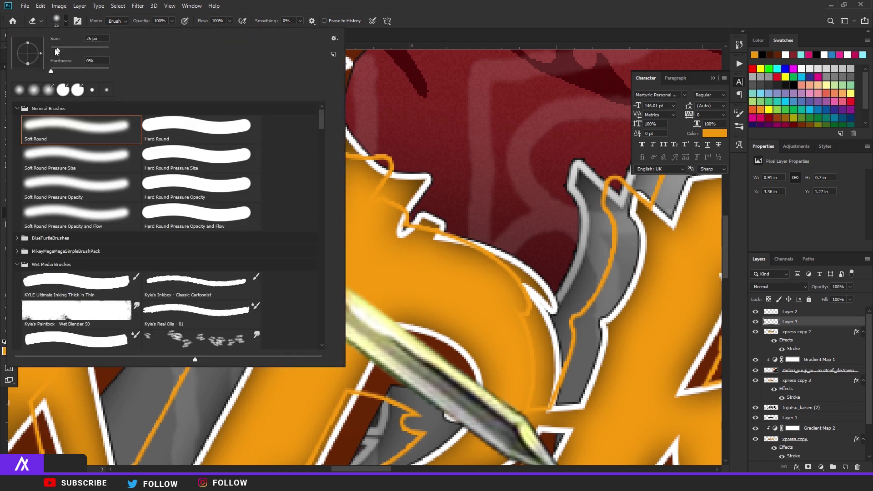
key("Return")
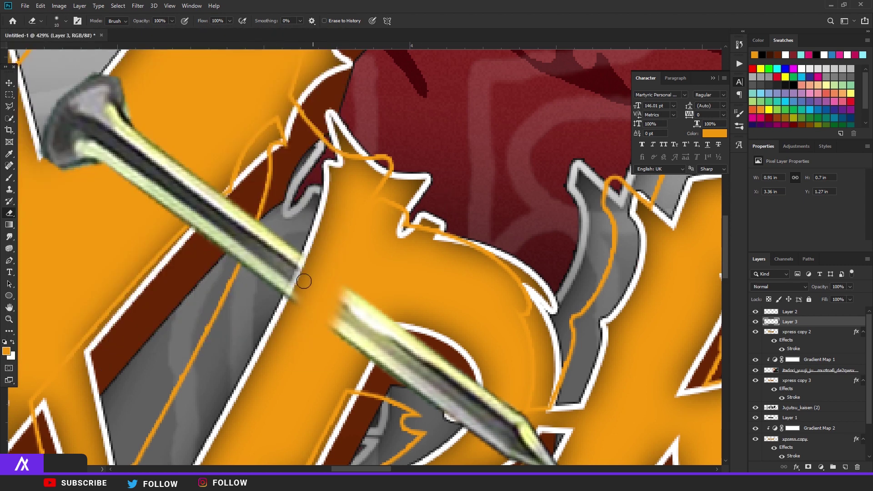
mouse_move(354, 273)
left_mouse_down()
mouse_move(332, 349)
mouse_move(403, 321)
mouse_move(371, 335)
mouse_move(365, 350)
mouse_move(375, 334)
left_mouse_up()
scroll(308, 261, "down", 3)
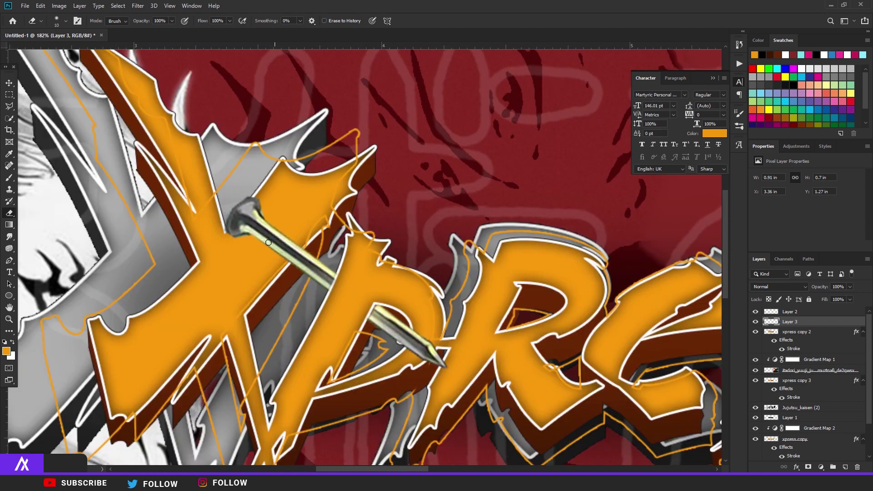
scroll(445, 350, "down", 3)
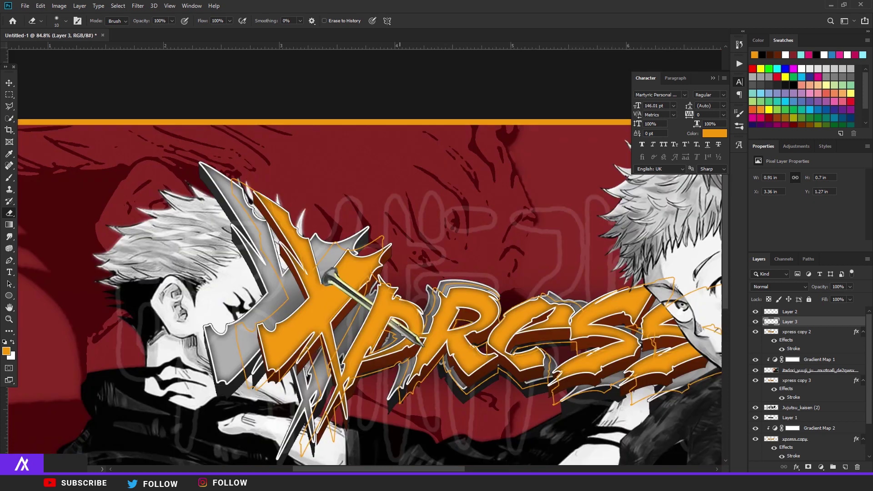
Step: Add a new layer clipped to the nail layer and ready the Brush with black as the foreground color
scroll(423, 343, "up", 3)
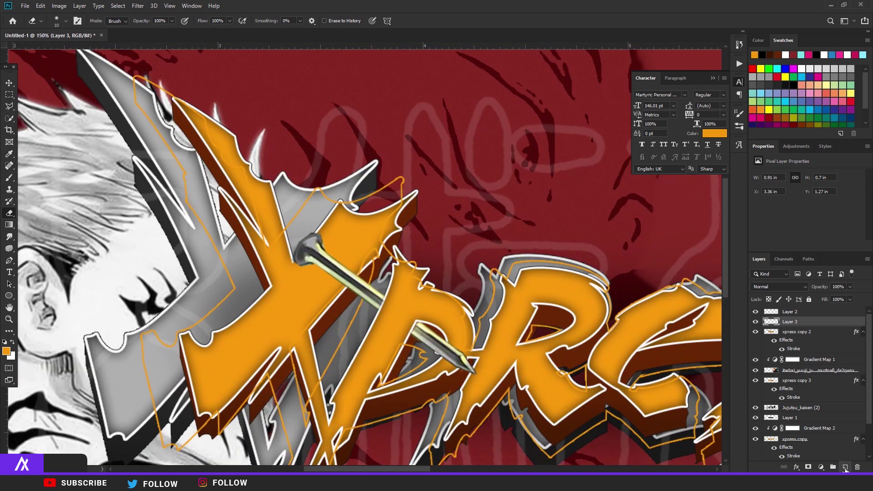
left_click(846, 470)
left_click(773, 323, "alt")
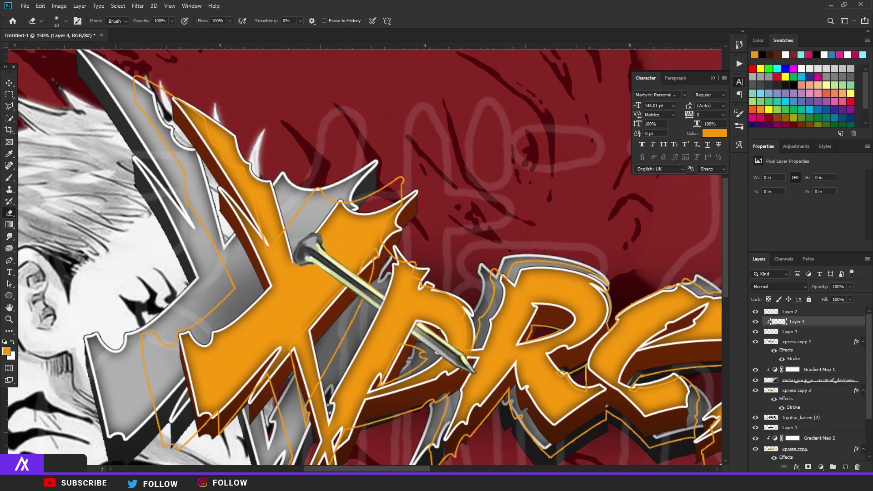
scroll(428, 336, "up", 3)
left_click(9, 177)
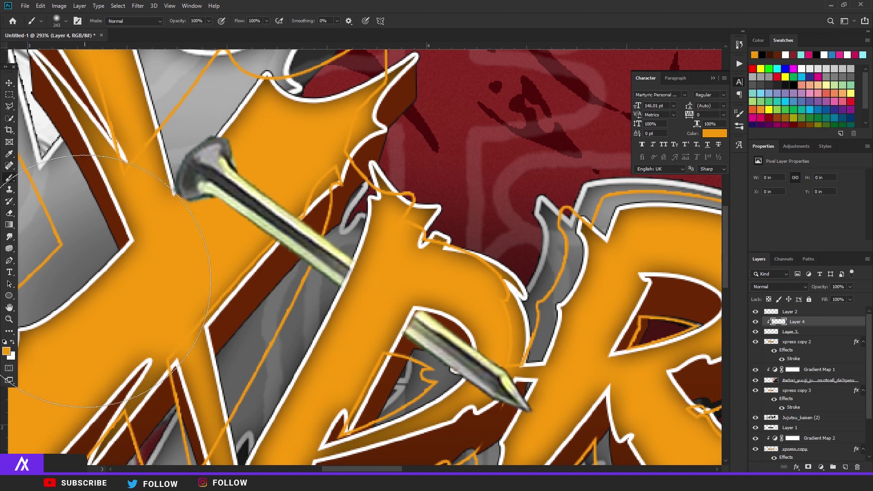
left_click(4, 343)
left_click(323, 275)
key("ctrl+z")
left_click(344, 286)
key("ctrl+z")
Step: Paint black shading on the nail where it passes behind the P, using an 81 px Soft Round brush
left_click(61, 19)
left_click(74, 48)
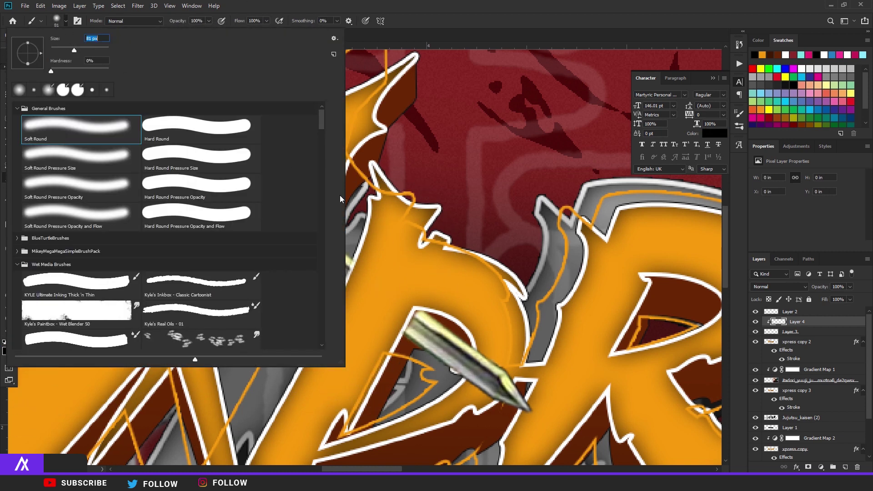
key("Return")
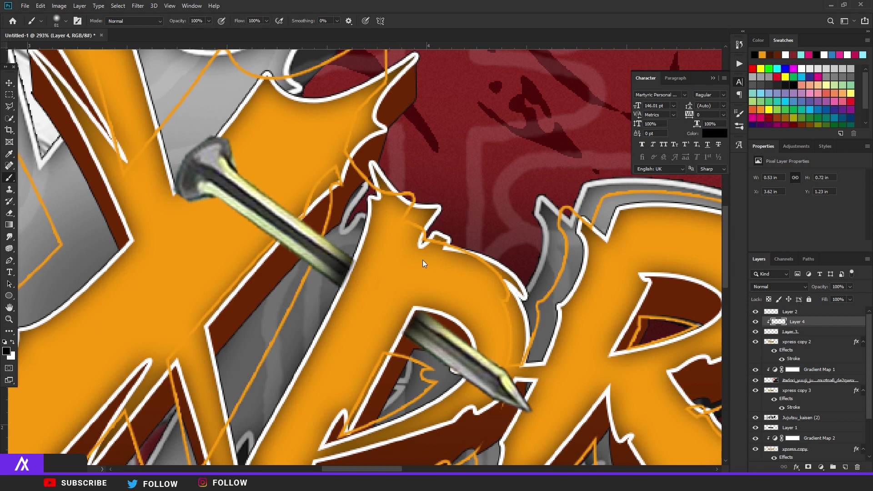
Step: Set the nail shading layer's opacity to 68%
left_click(838, 298)
key("Return")
key("v")
scroll(421, 312, "down", 5)
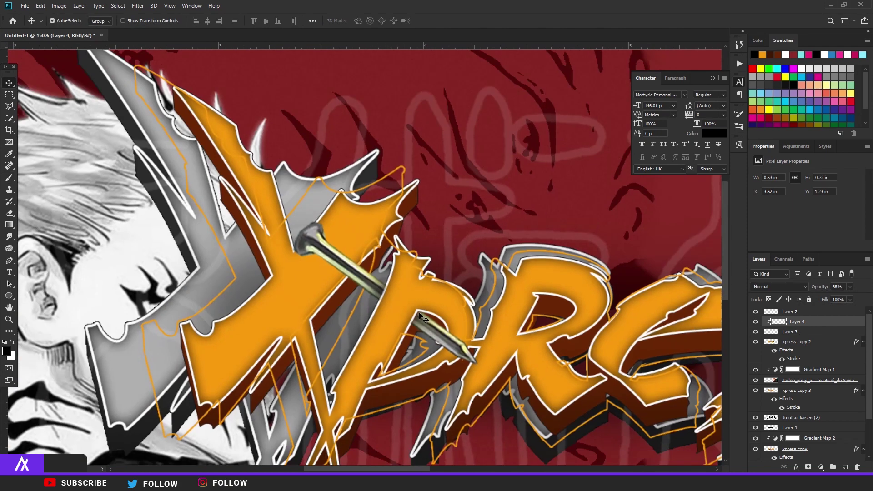
scroll(394, 306, "down", 8)
scroll(399, 300, "up", 17)
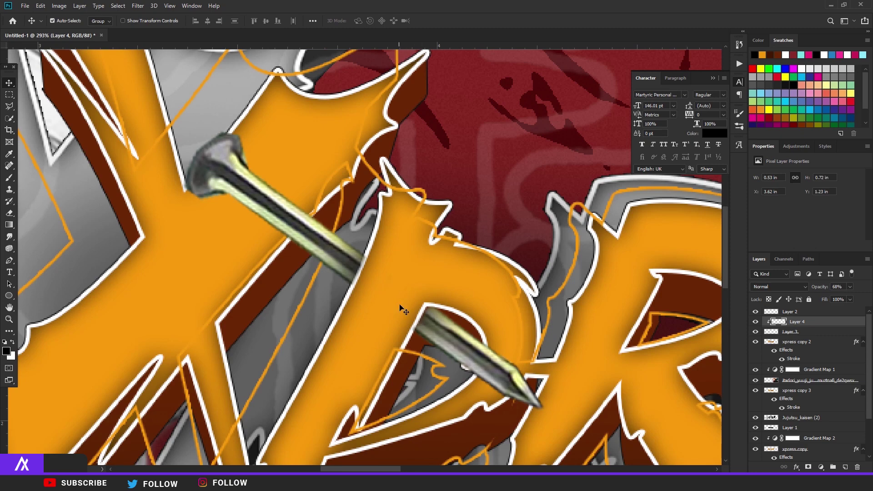
scroll(368, 289, "down", 8)
scroll(325, 270, "down", 6)
scroll(273, 287, "up", 2)
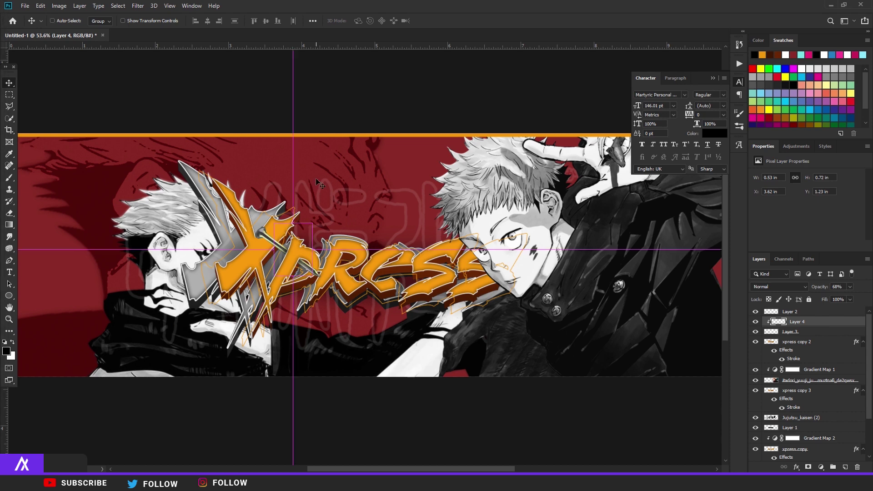
Step: Paste the copied yellow-orange sparkle image into the banner and add an empty layer above it
key("ctrl+v")
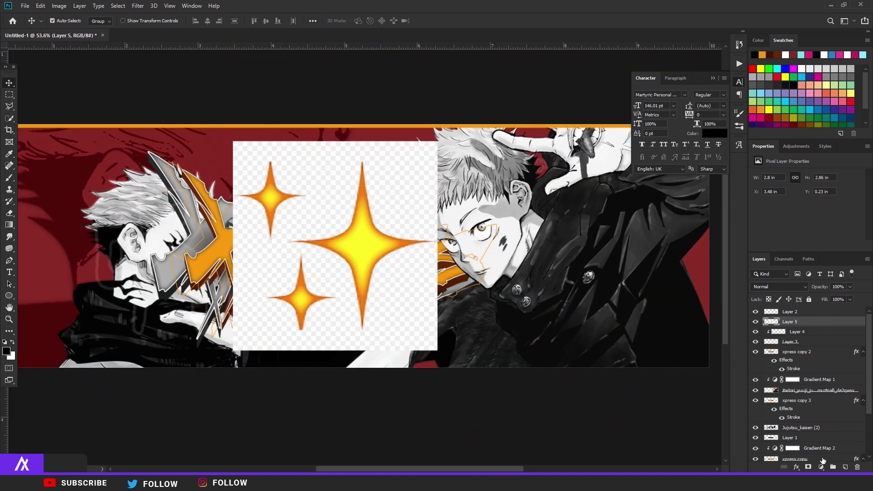
left_click(847, 467)
Step: Trace the large four-pointed star of the pasted image with a closed Pen path
left_click(10, 261)
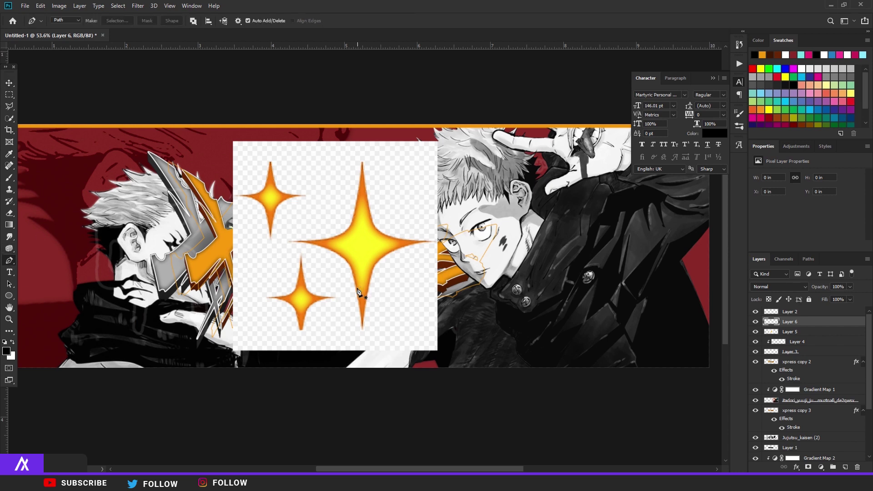
scroll(366, 324, "up", 3)
left_click(353, 350)
scroll(348, 278, "up", 3)
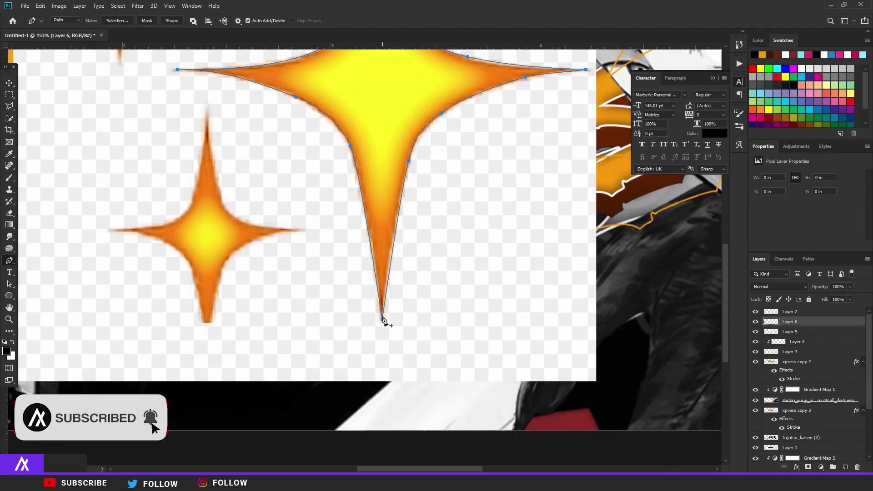
scroll(395, 239, "down", 5)
Step: Fill the star path with white at 100% opacity on the new layer and delete the path
right_click(386, 210)
left_click(410, 258)
left_click(492, 128)
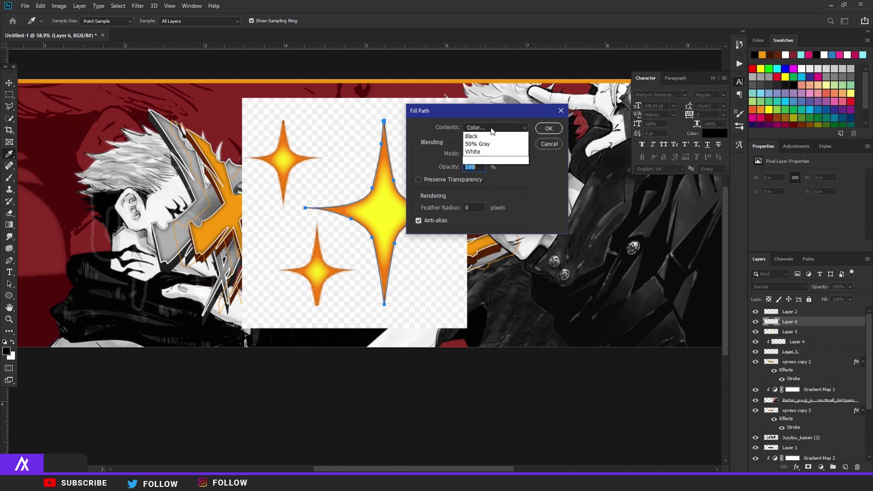
left_click(495, 214)
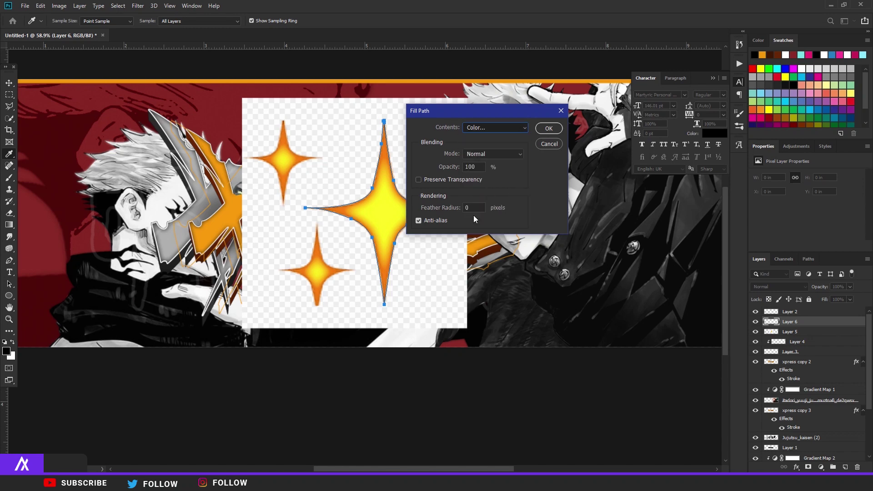
left_click(549, 128)
key("p")
right_click(425, 143)
left_click(436, 156)
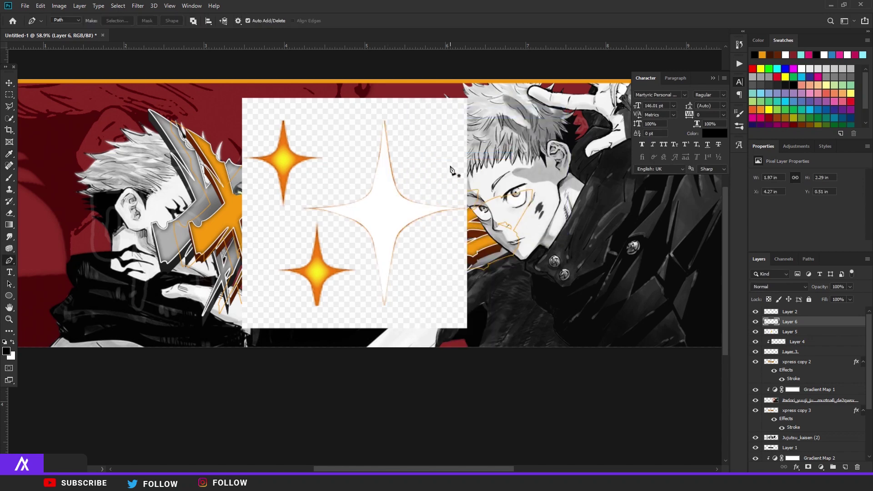
Step: Delete the pasted sparkle image layer, then shrink the white star to about 0.74 × 0.86 in, tilted over the logo's X
left_click(795, 334)
key("Delete")
left_click(799, 323)
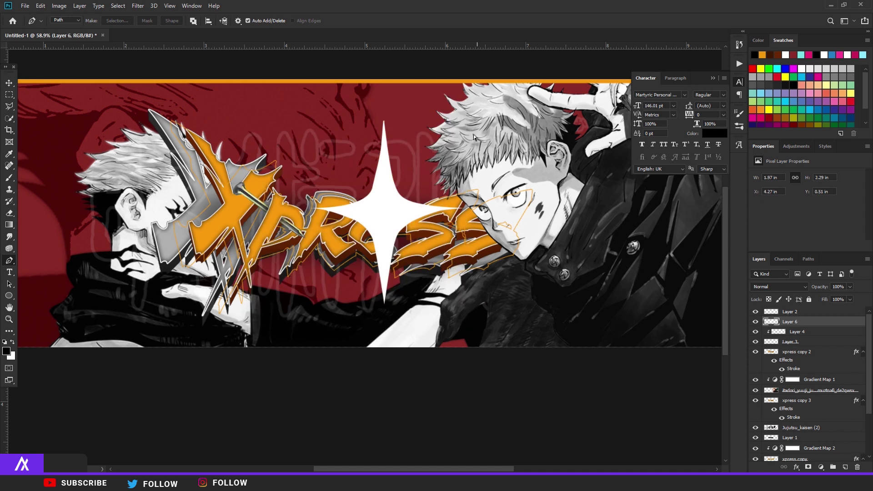
key("ctrl+t")
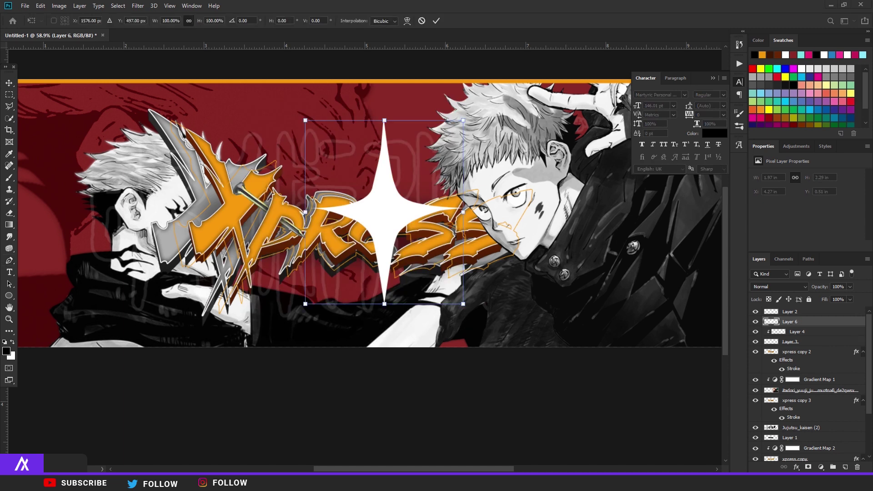
left_click_drag(465, 118, 237, 207)
key("Return")
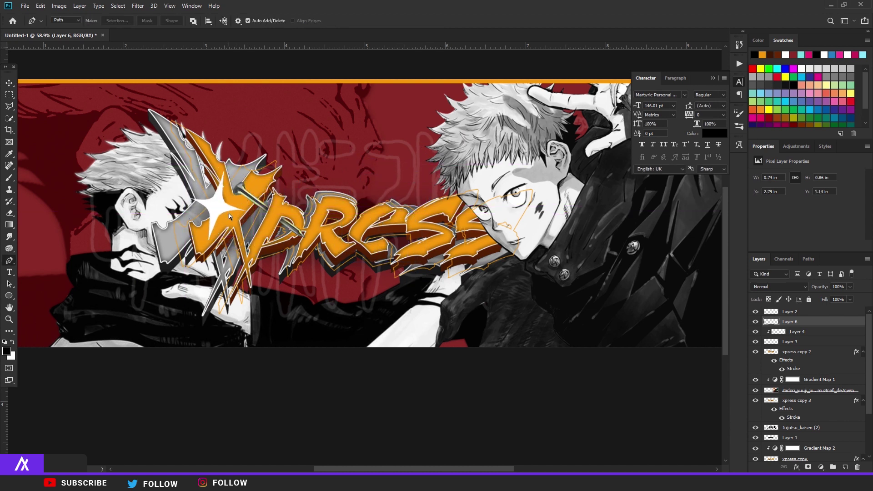
Step: Duplicate the white star, rotate the copy about -33.7° and place it beneath the logo's final S letters
key("ctrl+t")
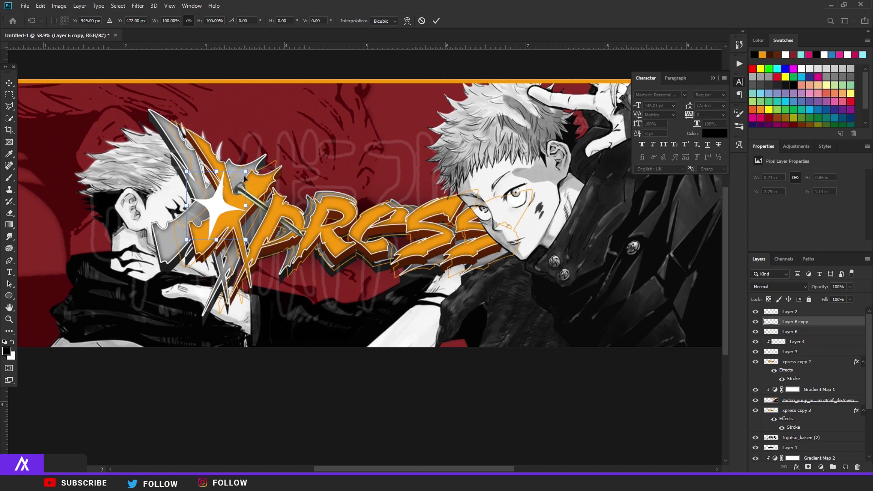
left_click_drag(251, 162, 222, 157)
left_click_drag(210, 212, 442, 269)
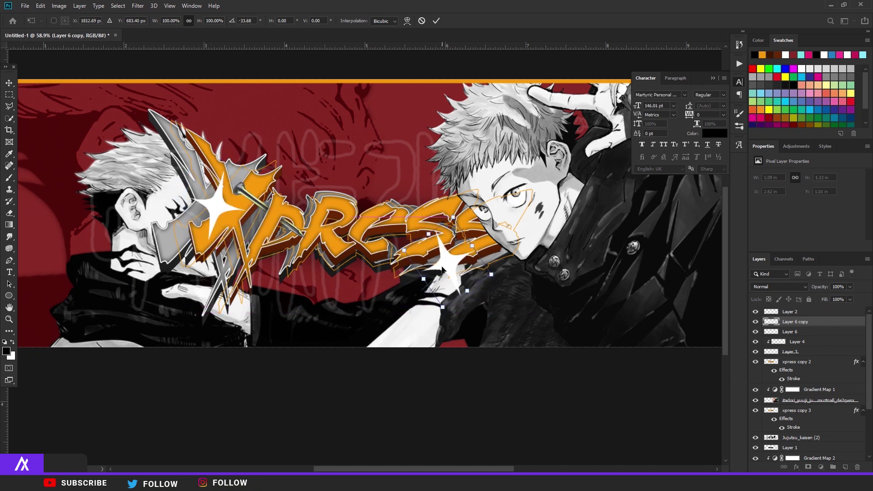
key("Return")
Step: Duplicate the second star, enlarge the copy to about 1.87 × 2.17 in and place it in the banner's lower-left corner
key("ctrl+j")
scroll(444, 278, "down", 7)
key("ctrl+t")
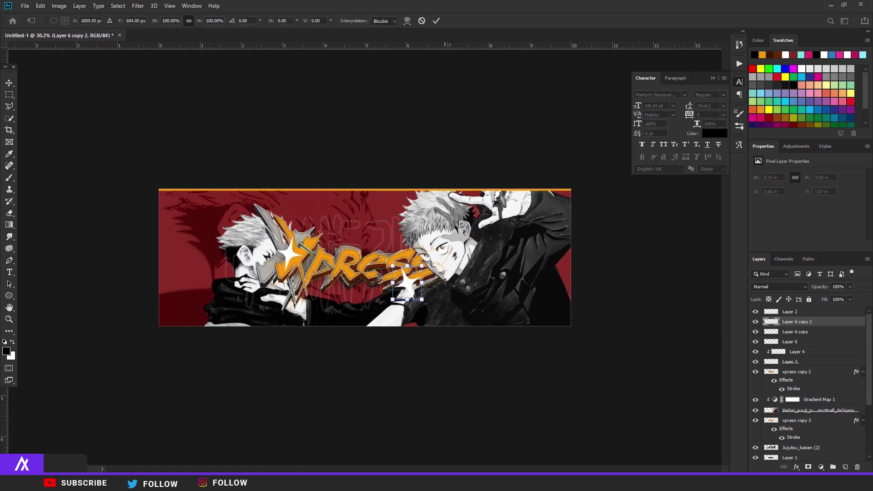
left_click_drag(422, 300, 220, 304)
key("Return")
scroll(261, 301, "up", 6)
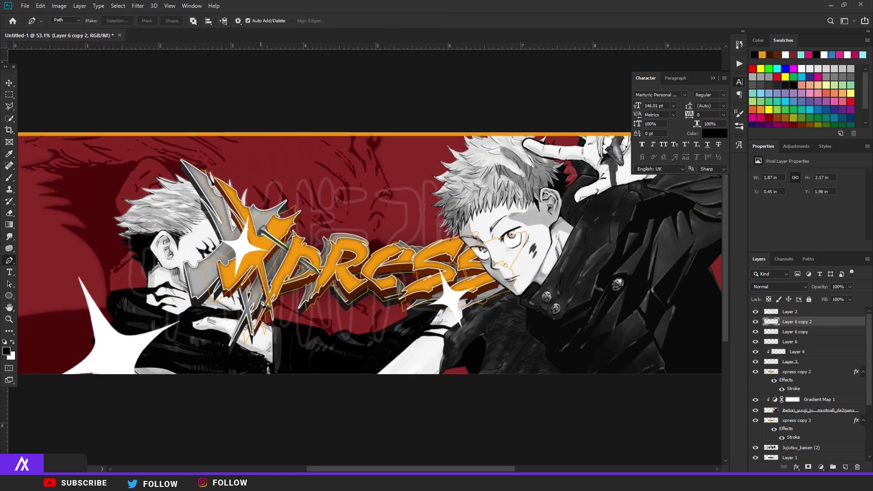
Step: Set the opacity of the Gradient Map 1 copy layer behind the logo to 88%
key("v")
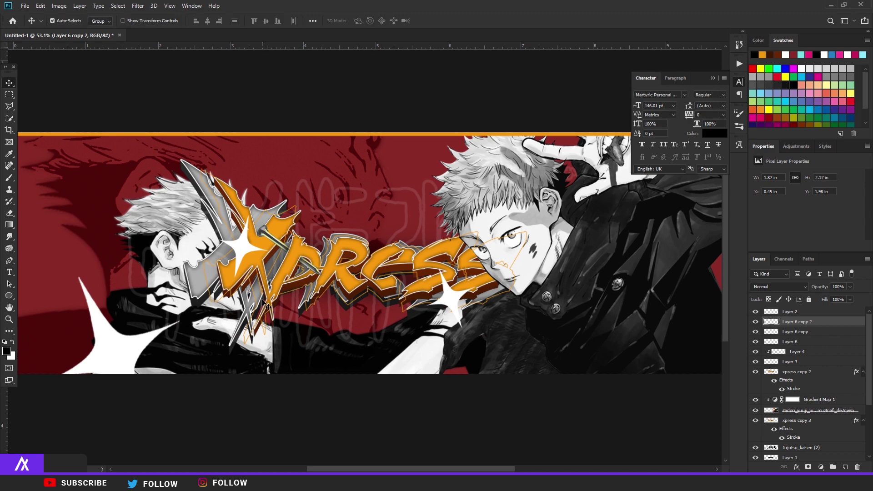
left_click(282, 299)
scroll(291, 291, "down", 7)
key("8")
key("8")
scroll(324, 243, "up", 3)
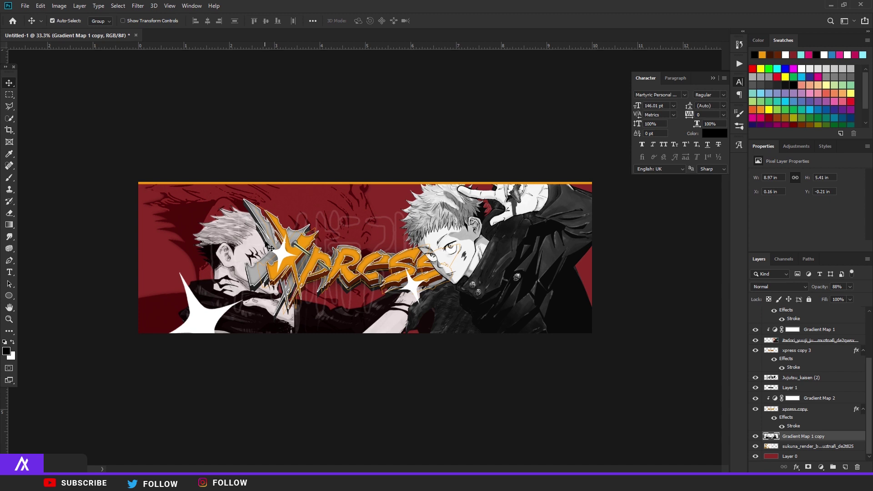
scroll(293, 270, "up", 2)
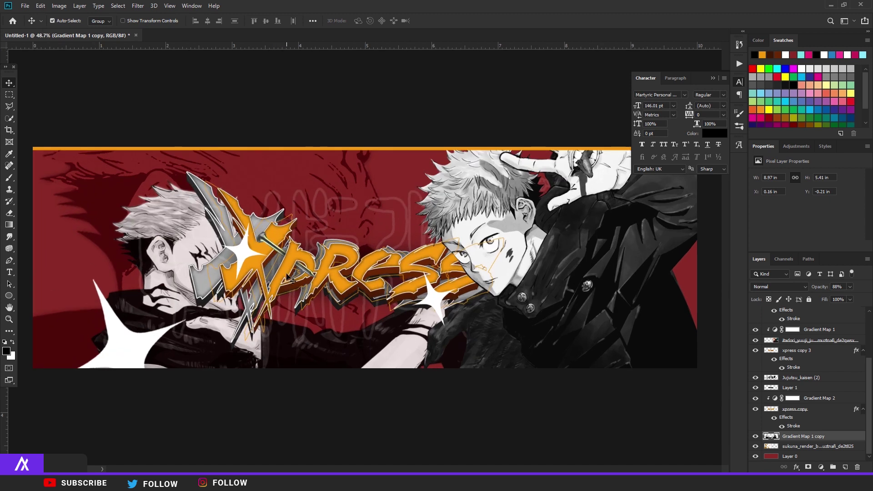
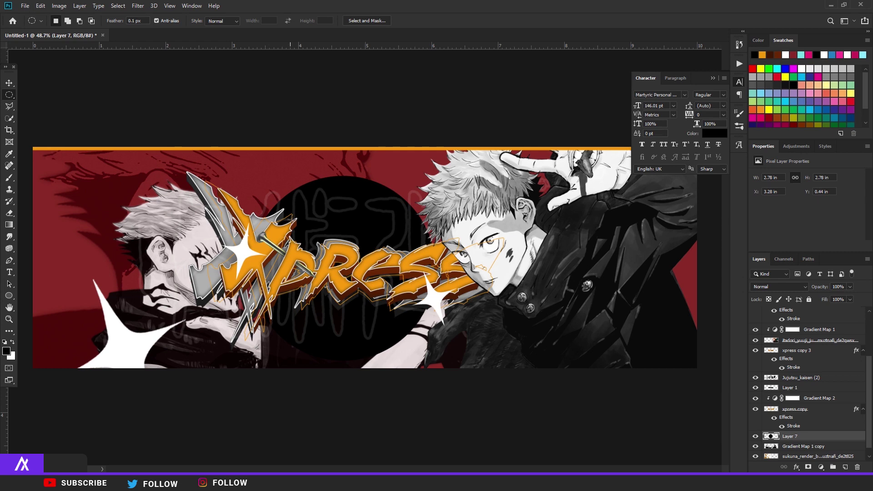
Step: Enlarge the black circle behind the logo to 180% and reposition it around the banner's centre
key("ctrl+t")
key("ctrl+minus")
key("ctrl+minus")
left_click_drag(403, 215, 457, 192)
left_click_drag(395, 223, 400, 250)
key("Return")
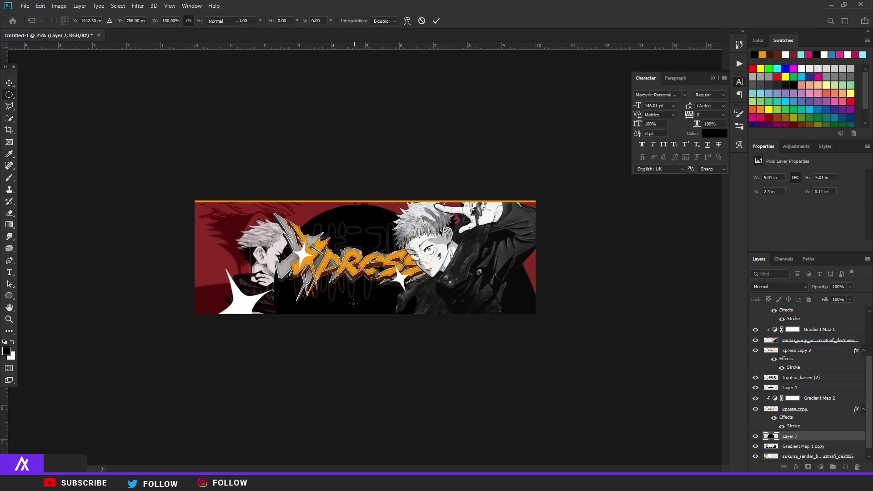
Step: Give the circle layer 0% fill opacity and a 24 px inside stroke in dark brown 6a2704
scroll(354, 303, "up", 4)
double_click(832, 443)
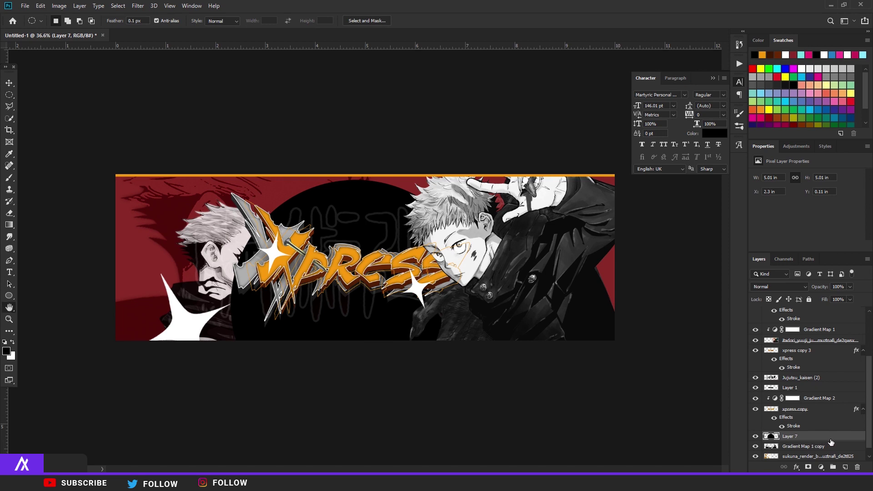
left_click_drag(593, 160, 497, 175)
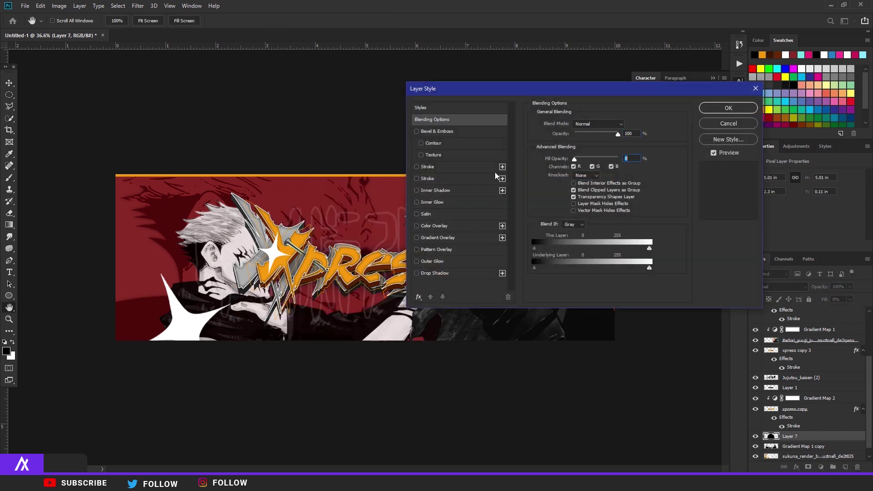
left_click(446, 167)
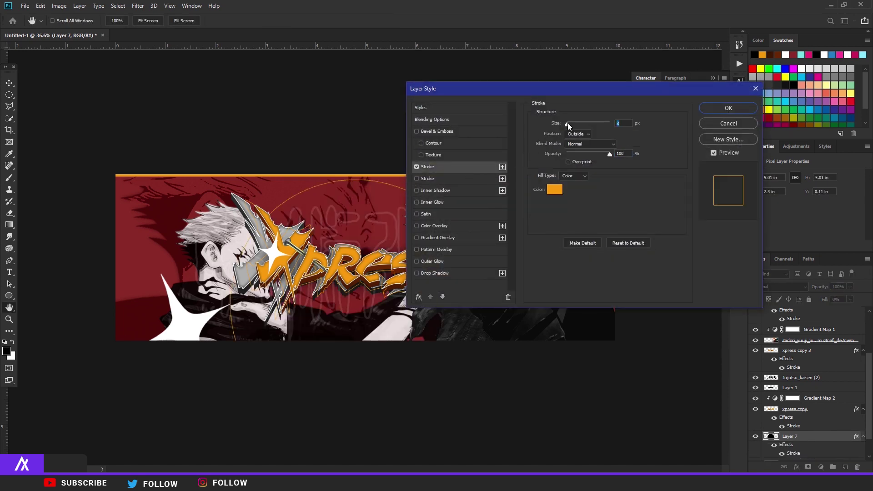
left_click_drag(568, 123, 574, 124)
left_click(574, 133)
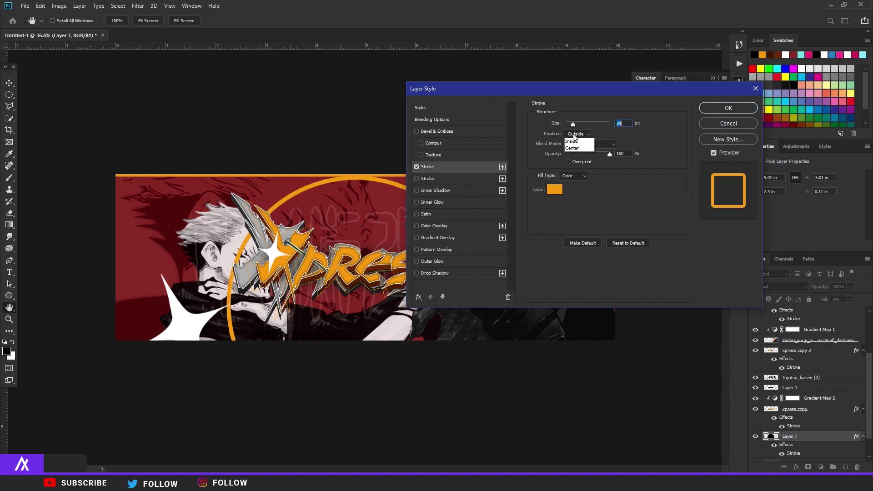
left_click(574, 145)
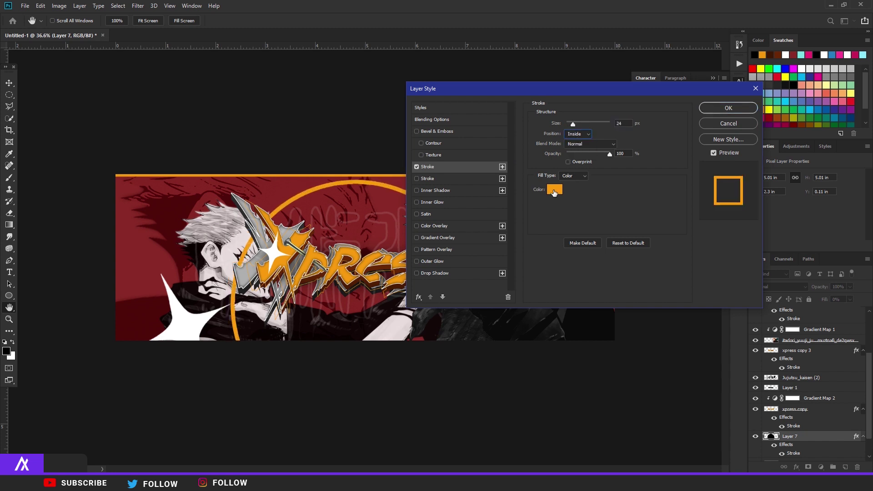
left_click(554, 190)
left_click(296, 255)
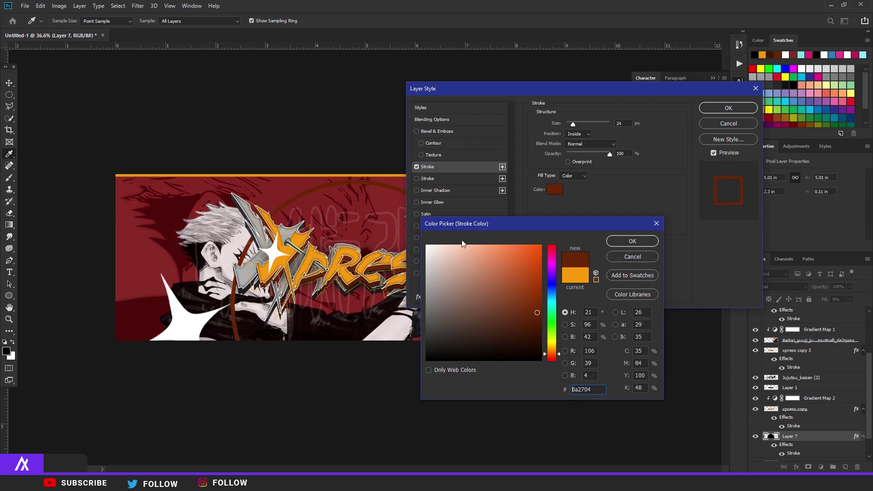
left_click(632, 241)
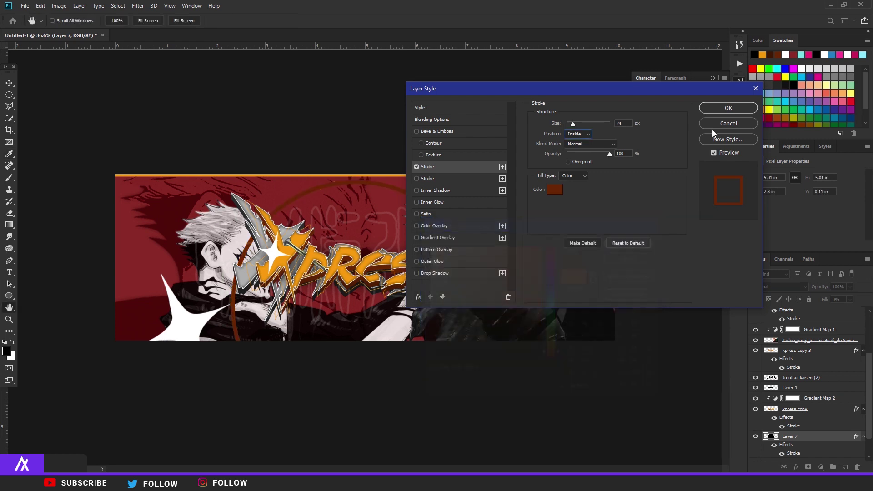
left_click(723, 109)
Step: Move the brown ring lower behind the logo, to a Y position of 0.31 in
key("ctrl+t")
left_click_drag(357, 295, 357, 303)
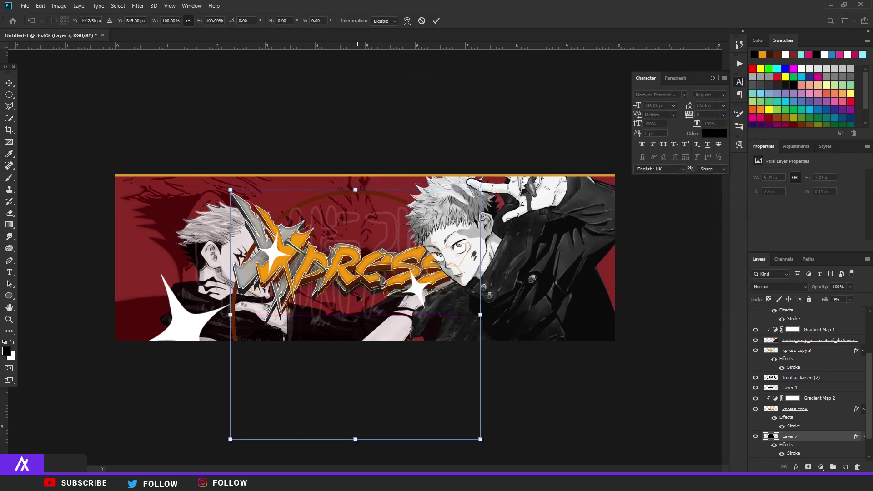
key("Return")
key("m")
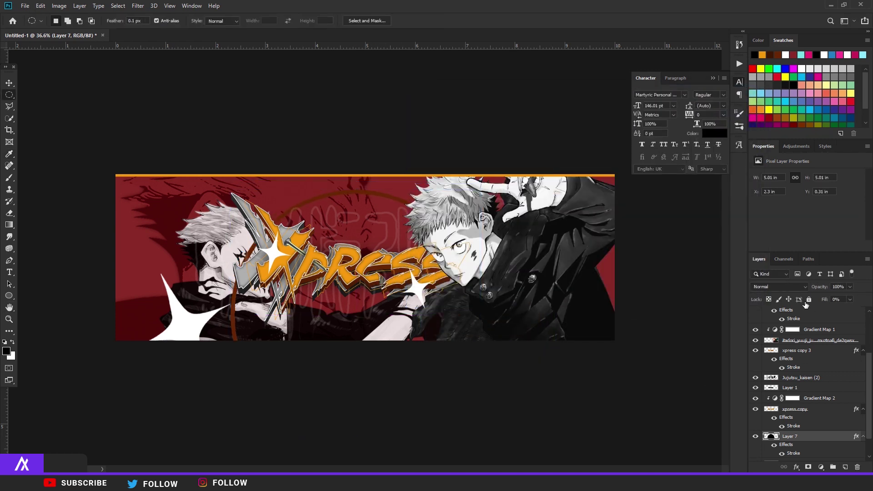
Step: Rasterize the ring layer's style and set the layer's blend mode to Hue
right_click(821, 439)
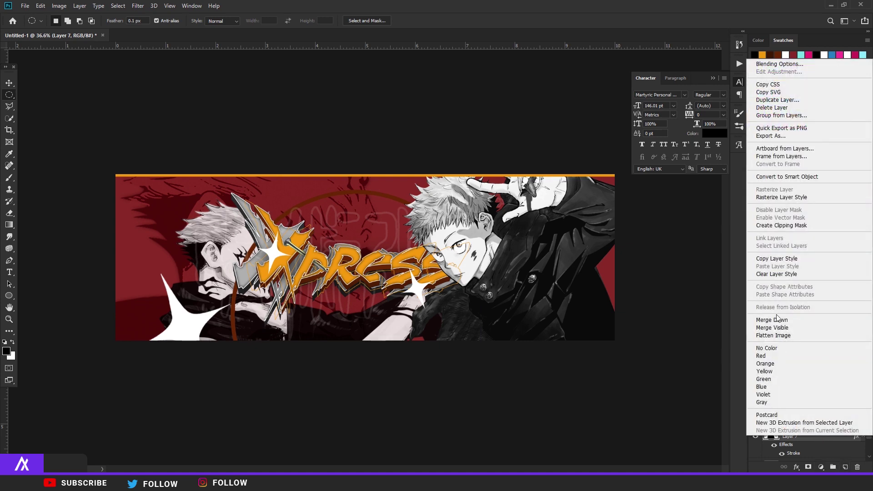
left_click(779, 199)
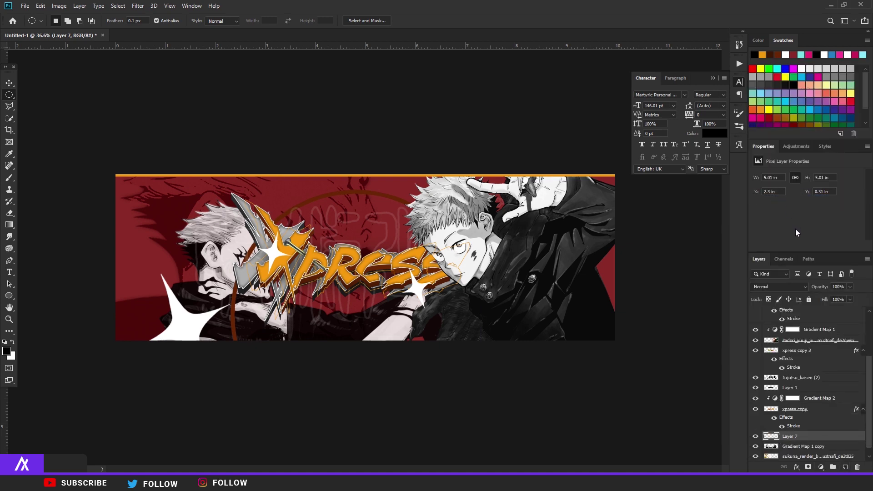
left_click(785, 293)
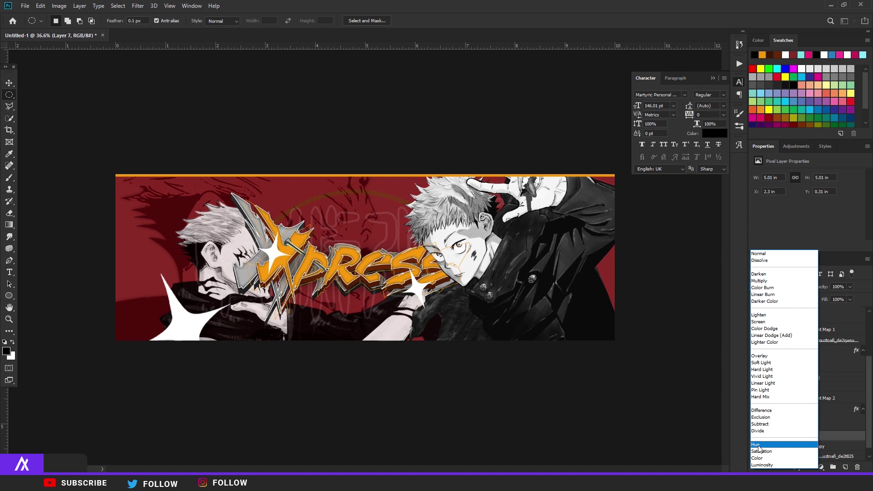
left_click(759, 447)
Step: Duplicate the ring towards the banner's left edge and add an empty layer above the copy
scroll(328, 253, "up", 5)
left_click(845, 467)
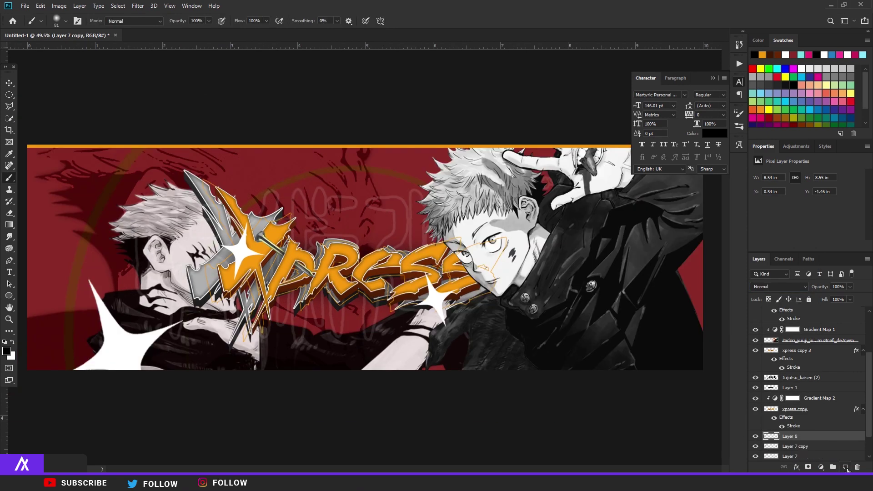
scroll(819, 431, "down", 3)
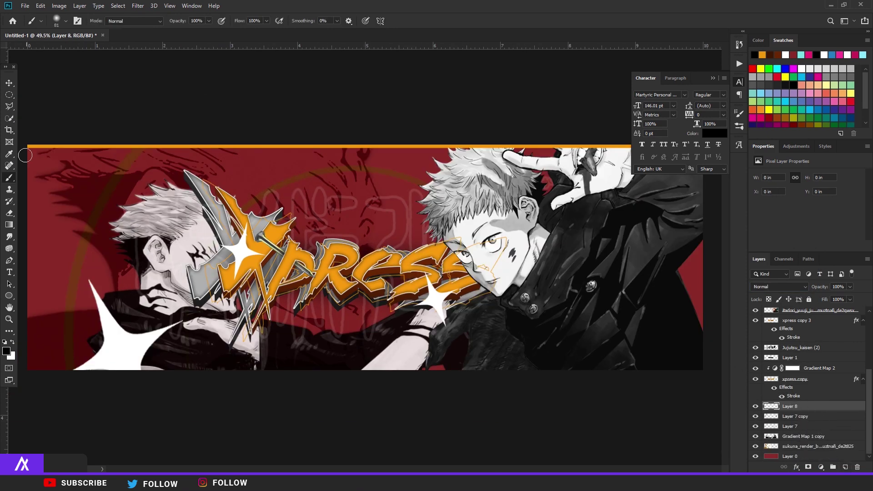
Step: Set the soft round brush to 401 px and the foreground colour to the logo's orange
left_click(65, 21)
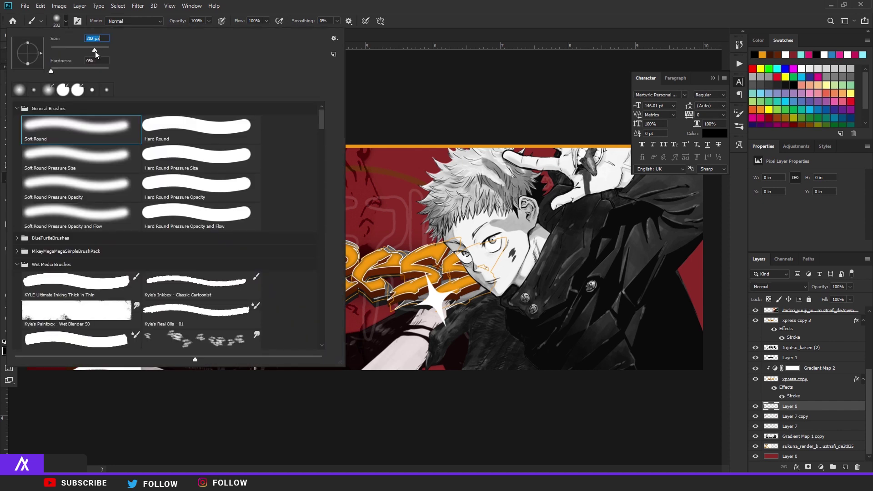
left_click_drag(95, 51, 100, 52)
left_click(387, 136)
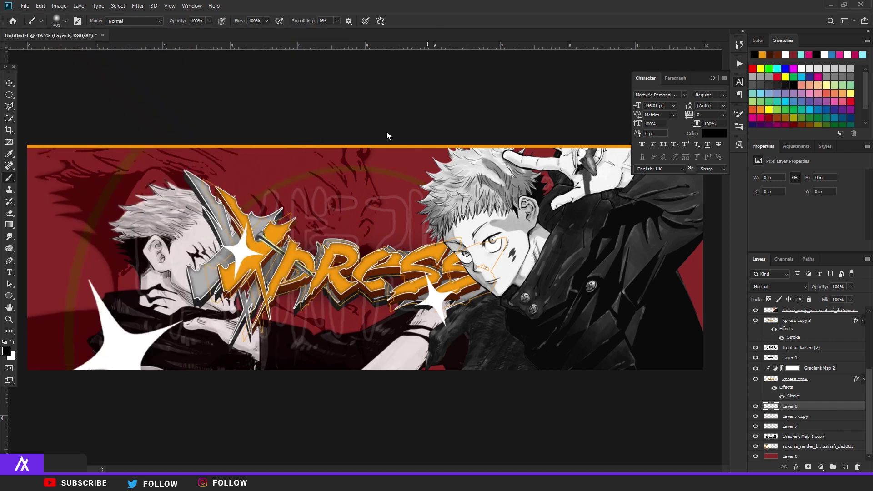
left_click(7, 352)
type("f89b0d")
left_click(612, 244)
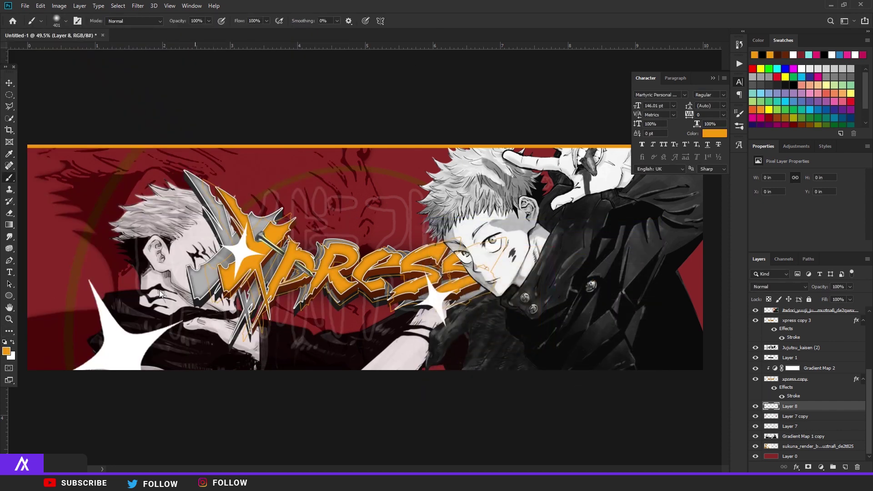
Step: Enlarge the soft brush and paint scattered orange glow spots across the background around the logo and characters
left_click(64, 28)
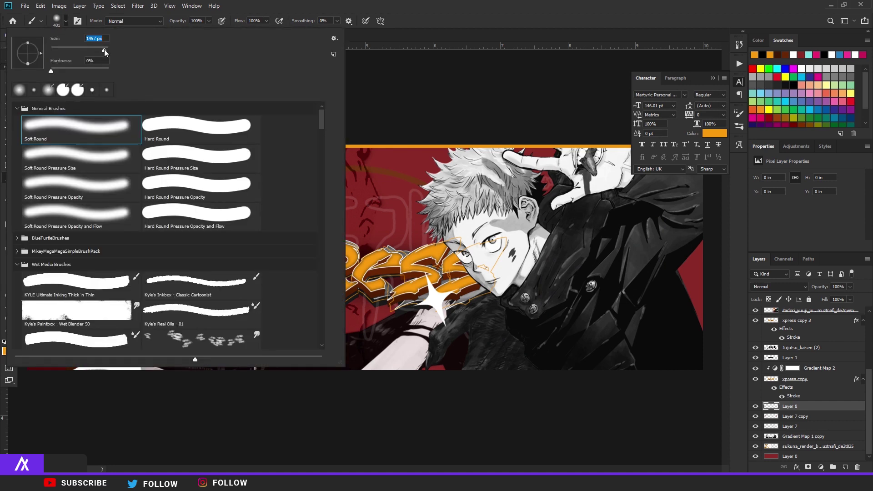
left_click(358, 241)
left_click_drag(408, 259, 429, 268)
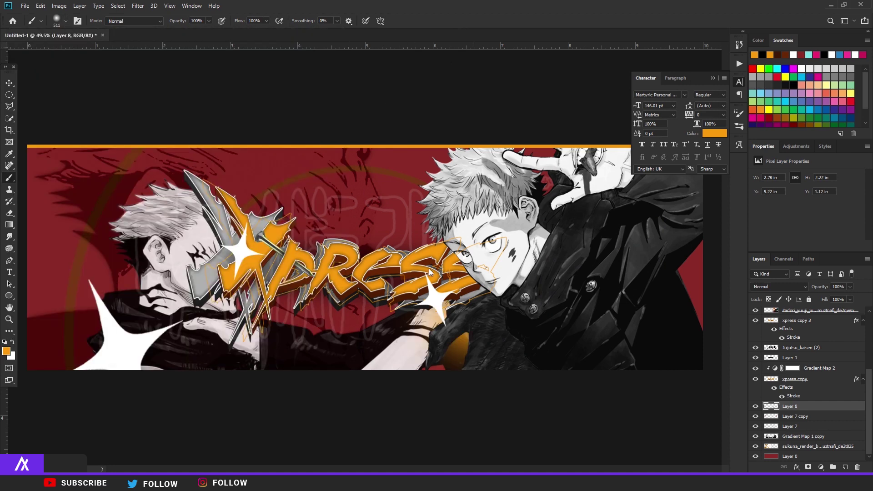
left_click(194, 323)
left_click(289, 163)
left_click(348, 351)
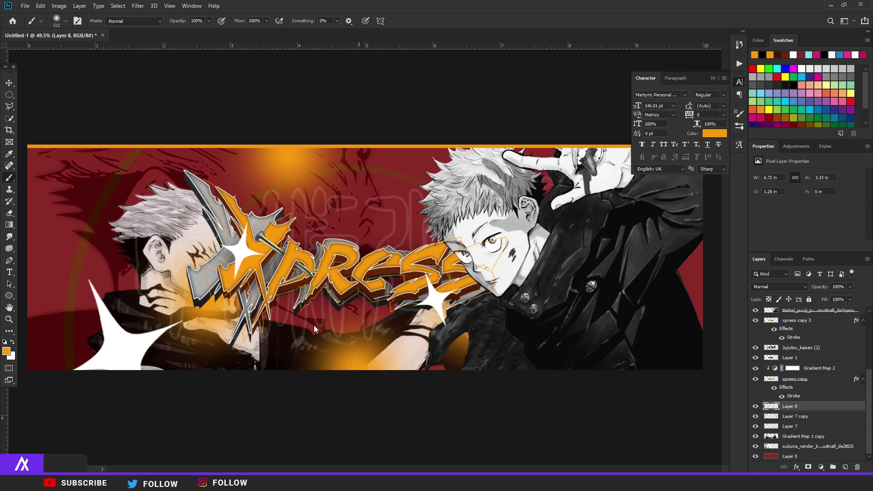
left_click(66, 275)
scroll(455, 150, "down", 1)
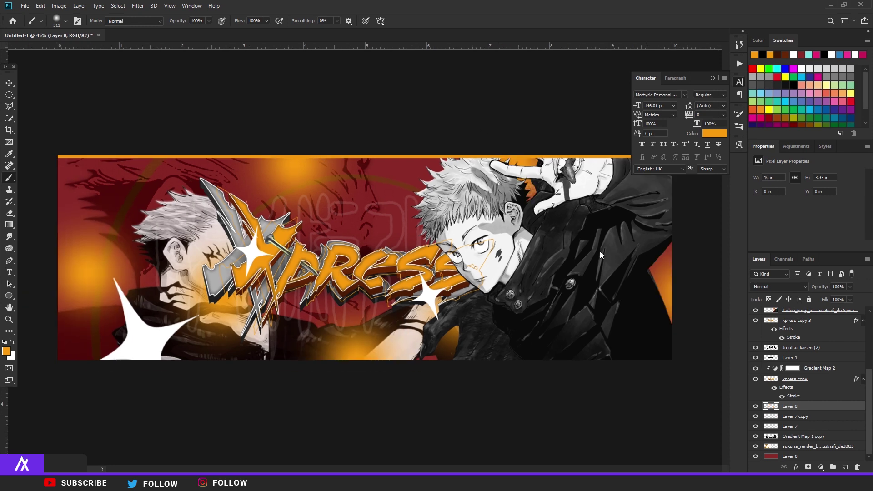
Step: Set the orange glow layer's blend mode to Lighten and its opacity to 16%
left_click(779, 287)
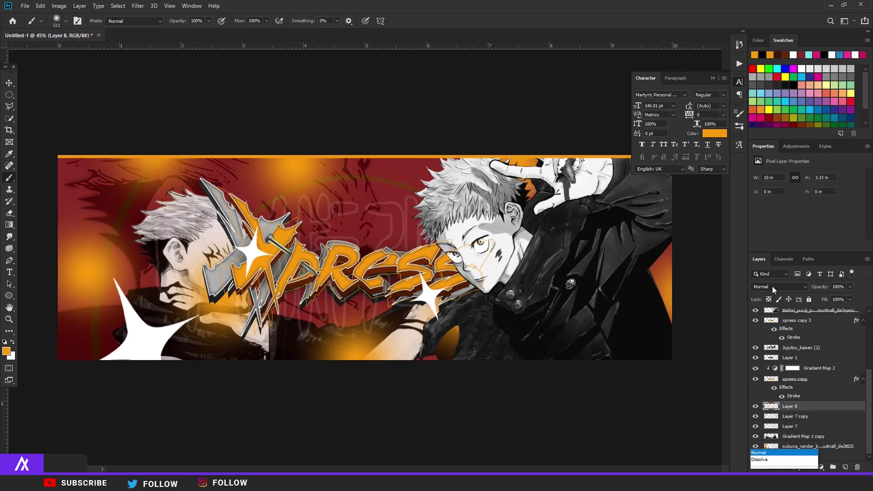
left_click(767, 315)
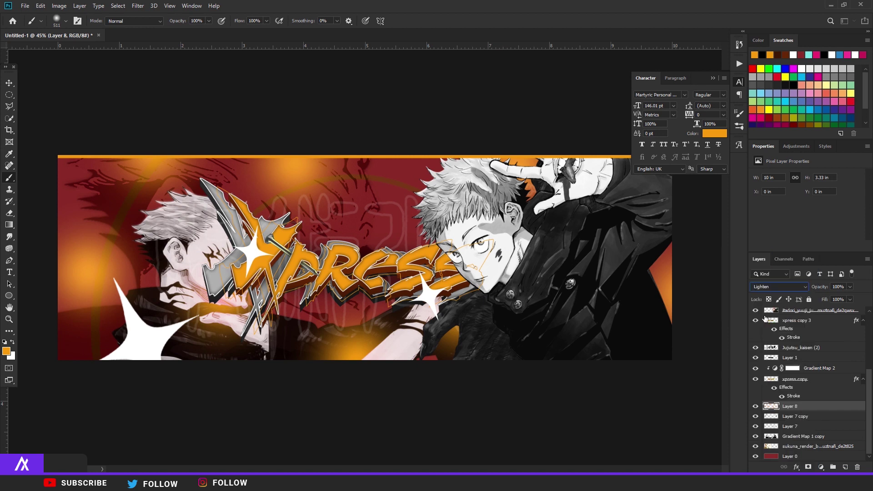
left_click(850, 287)
left_click_drag(823, 298, 820, 298)
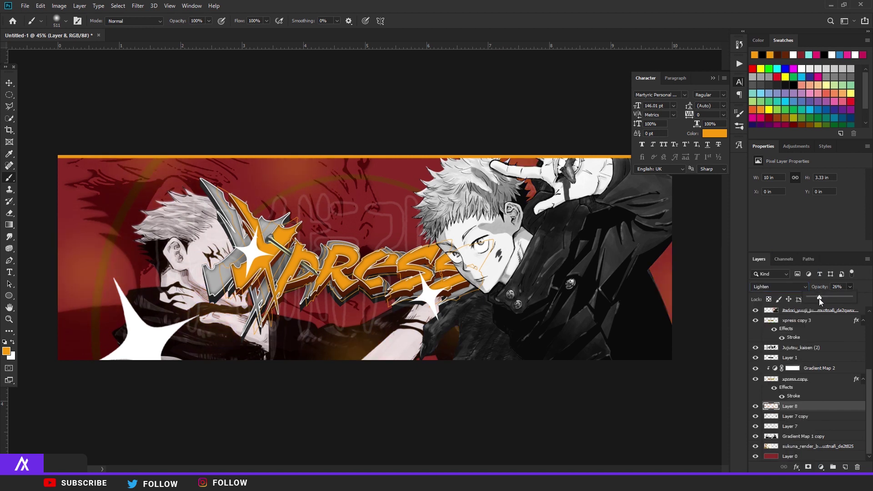
left_click(779, 287)
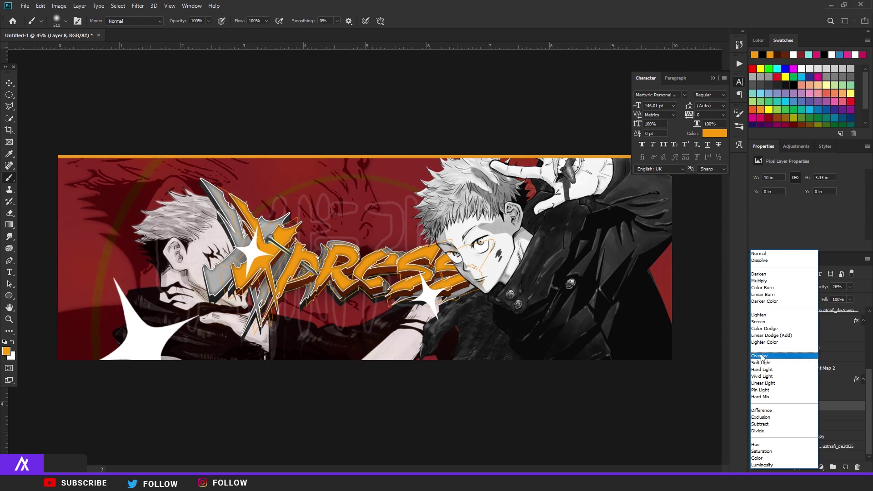
left_click(769, 315)
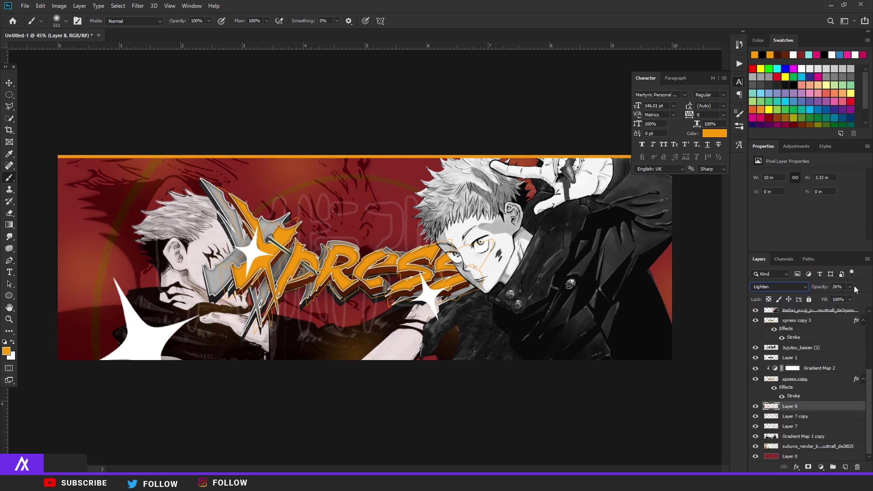
left_click(850, 287)
left_click(869, 293)
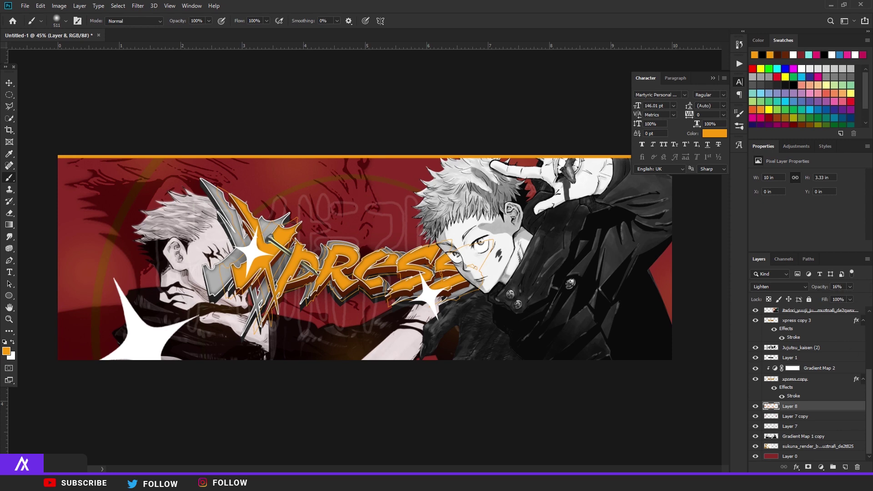
Step: Add an empty layer above the glow layer and prepare a 1811 px soft brush with black as foreground colour
left_click(845, 467)
key("ctrl+minus")
left_click(58, 21)
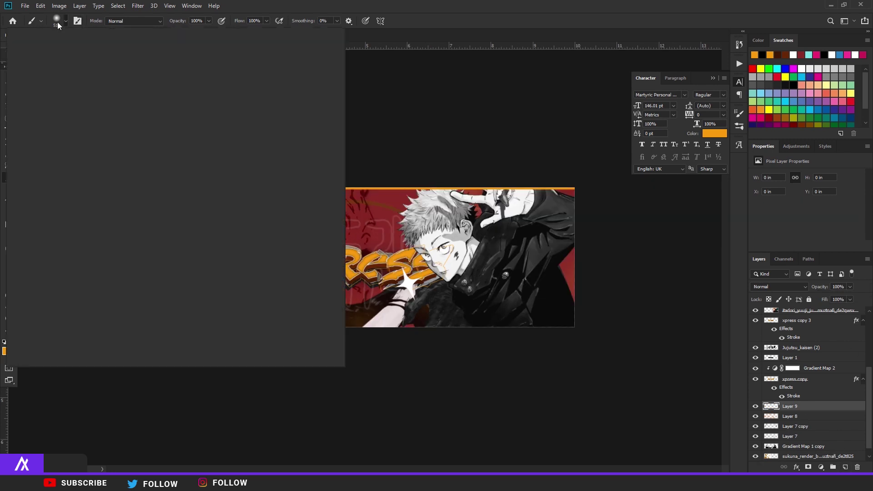
left_click_drag(108, 50, 105, 50)
left_click(459, 26)
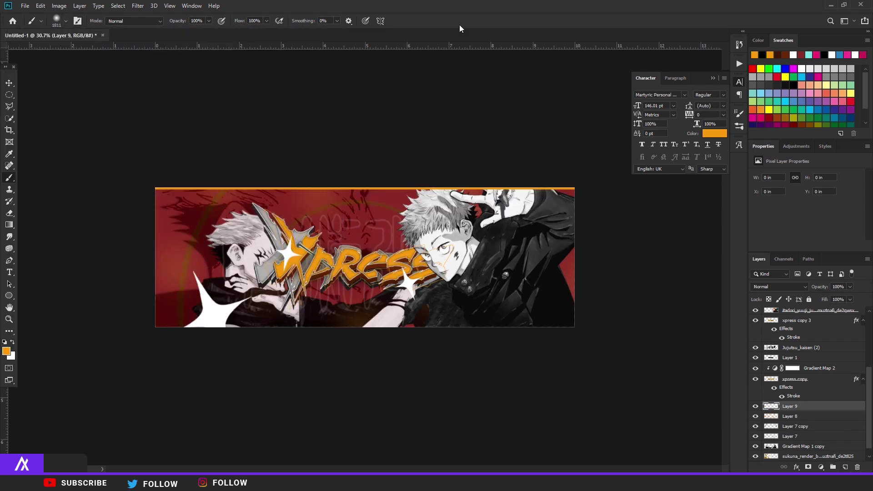
left_click(6, 341)
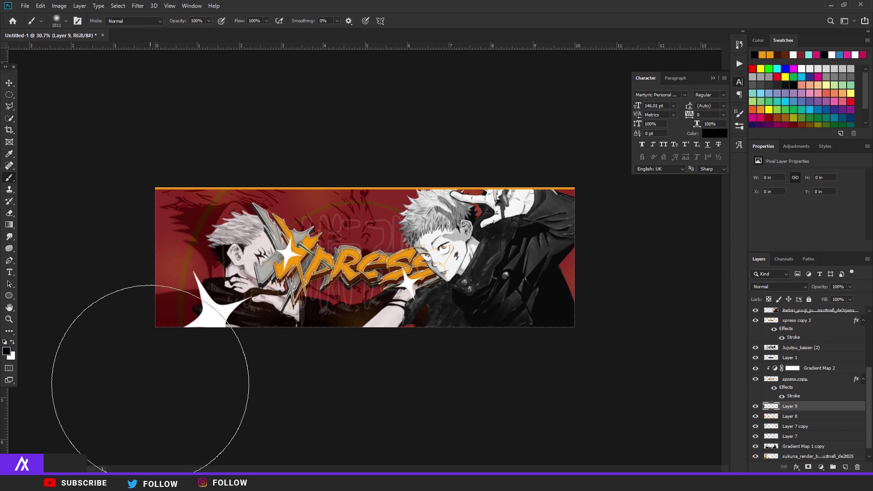
Step: Paint soft black shading along the banner's lower and right edges, then set that layer's opacity to 88%
left_click_drag(150, 385, 417, 390)
left_click_drag(571, 390, 121, 425)
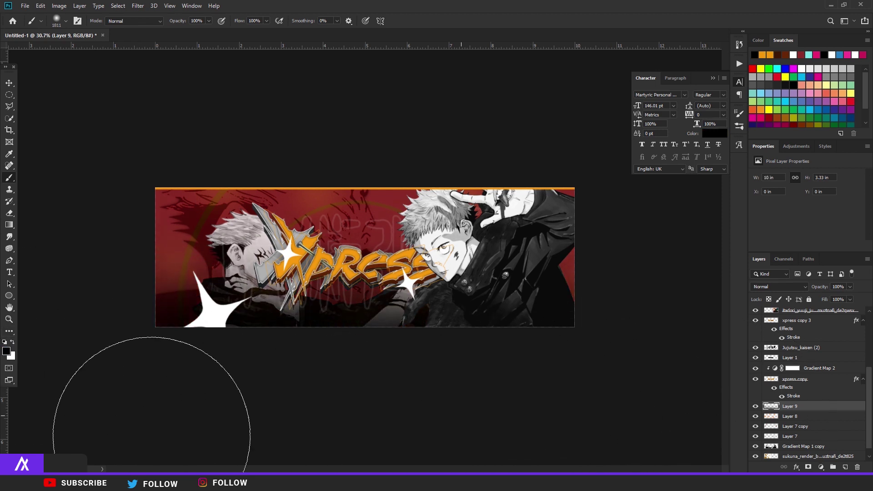
mouse_move(639, 300)
left_mouse_down()
mouse_move(631, 252)
mouse_move(639, 277)
left_mouse_up()
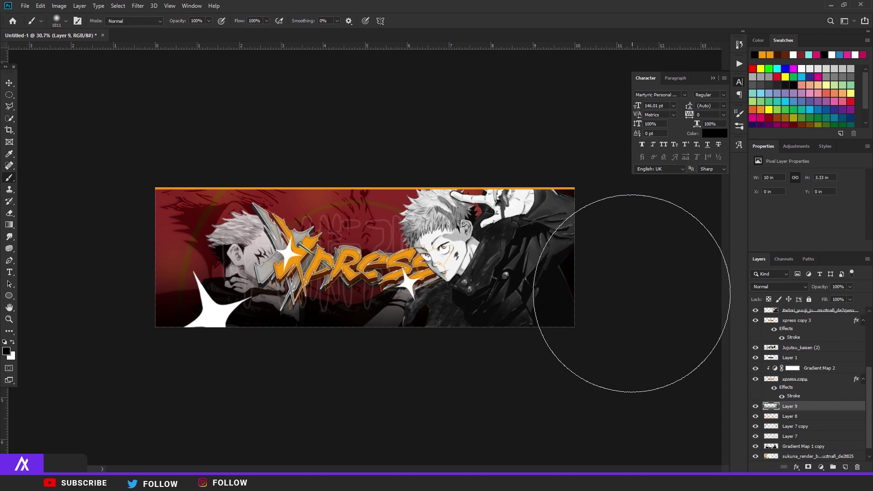
left_click_drag(845, 297, 842, 298)
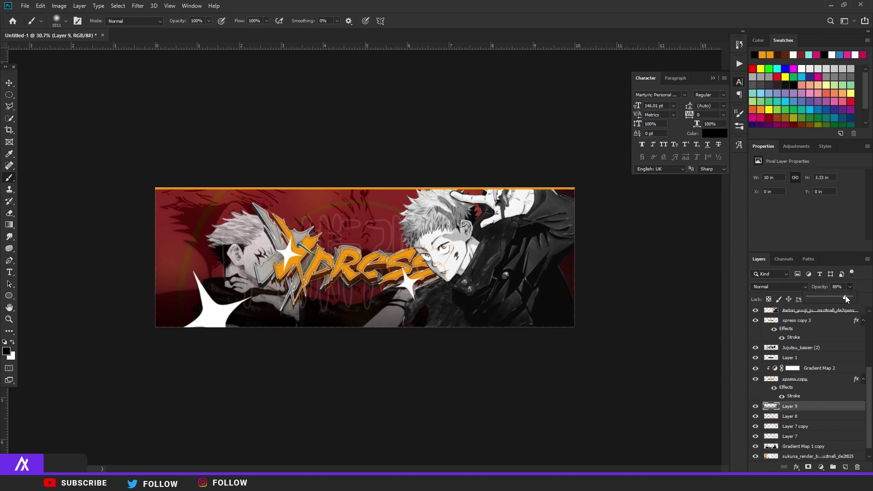
Step: Paint soft dark-red shading across the banner background on a new layer, then set that layer to Lighten at 77% opacity
left_click(846, 467)
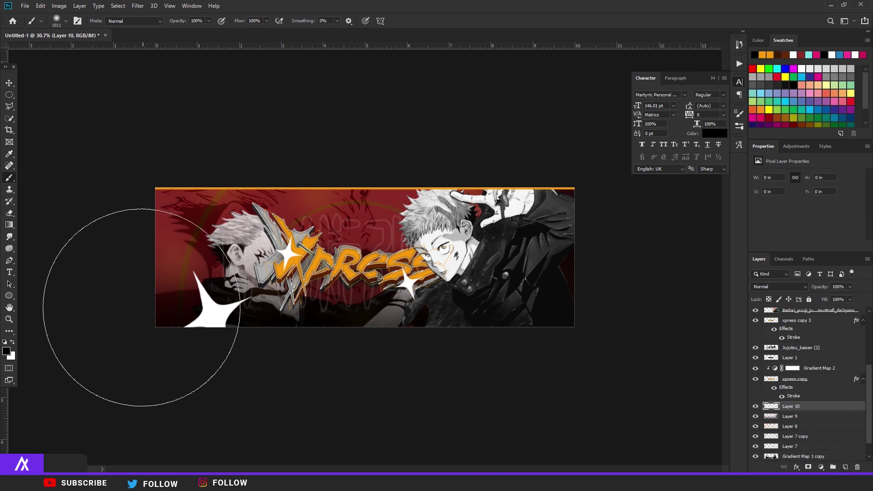
left_click(7, 351)
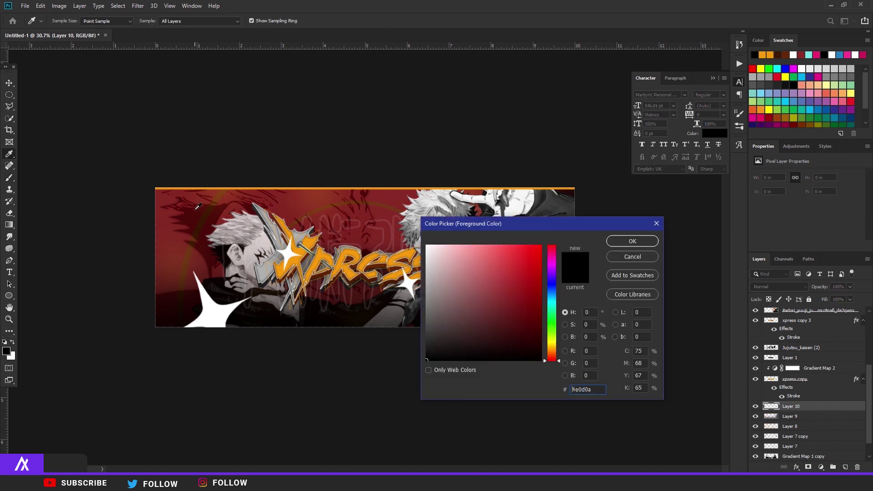
left_click(634, 241)
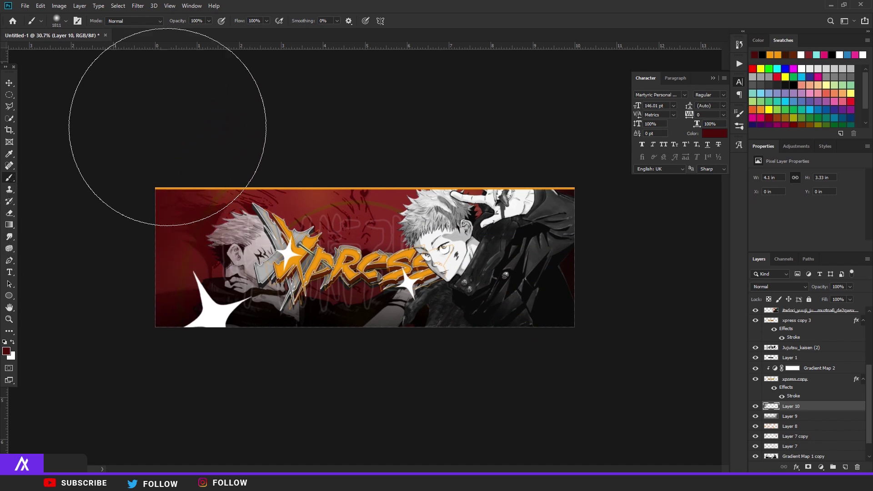
mouse_move(168, 127)
left_mouse_down()
mouse_move(235, 103)
mouse_move(388, 88)
mouse_move(463, 100)
left_mouse_up()
scroll(87, 331, "up", 3)
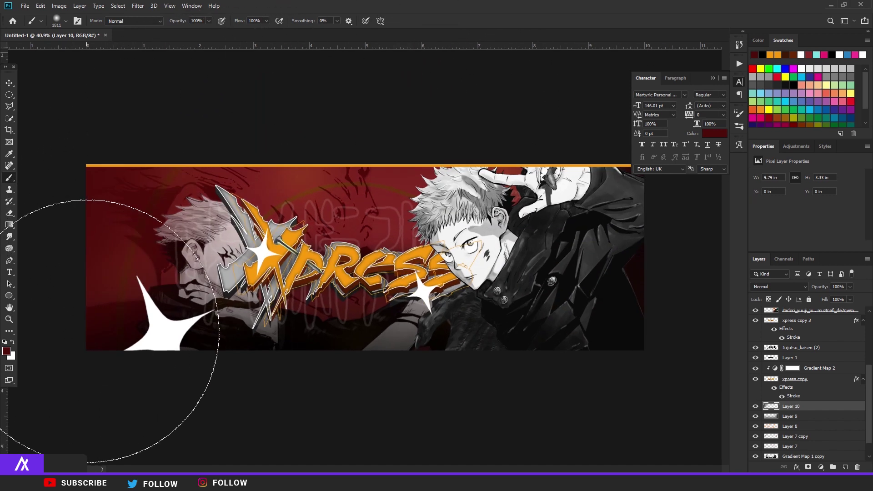
left_click(779, 286)
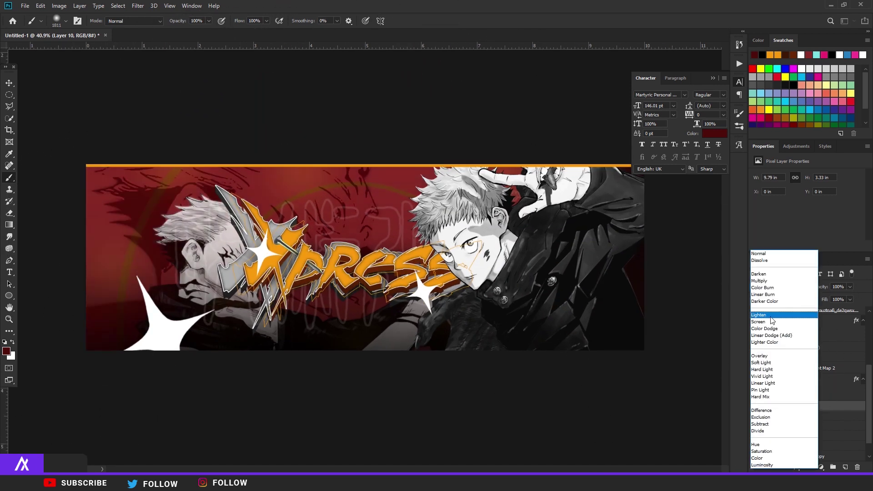
left_click(769, 318)
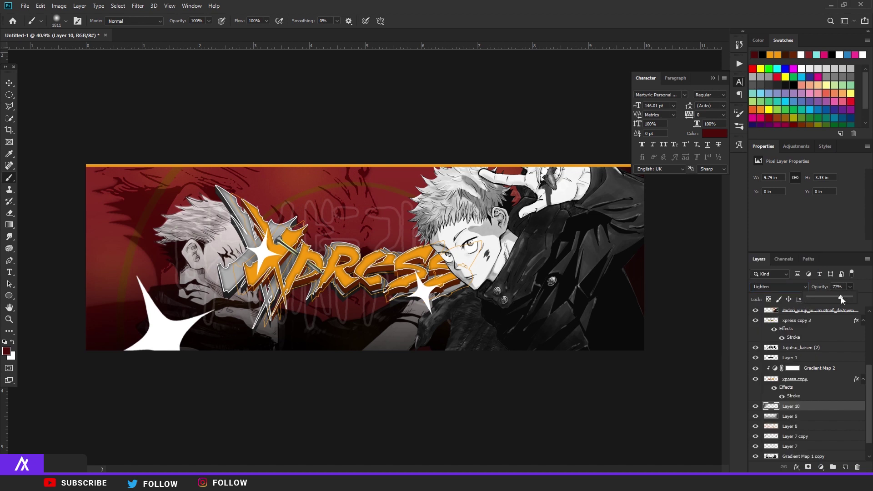
Step: Add a new layer at the very top of the stack and paint a soft white glow along the banner's upper edge
left_click(845, 468)
left_click_drag(794, 406, 799, 296)
key("x")
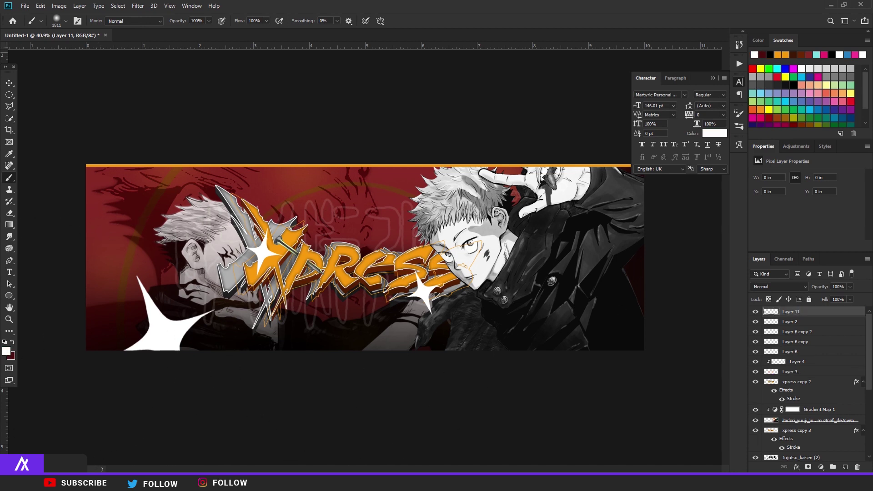
scroll(332, 133, "down", 3)
scroll(359, 114, "up", 2)
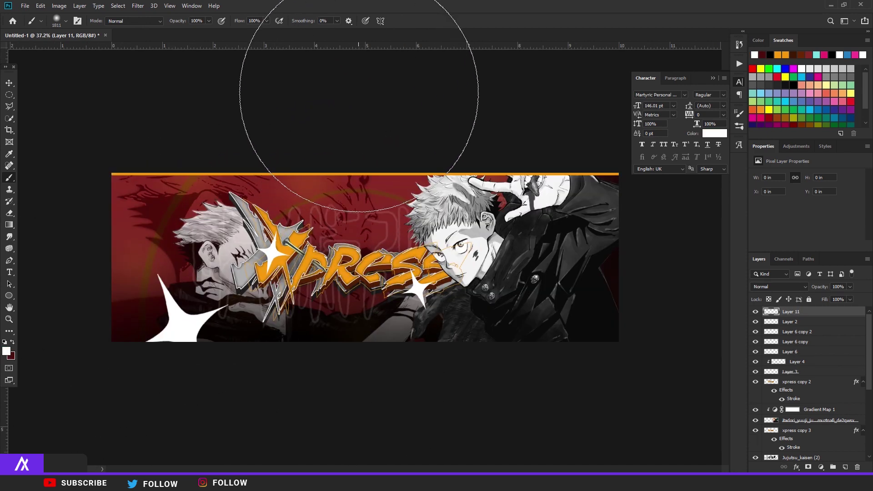
key("v")
scroll(368, 264, "up", 1)
Step: Set the white glow layer's opacity to 74%
left_click(850, 287)
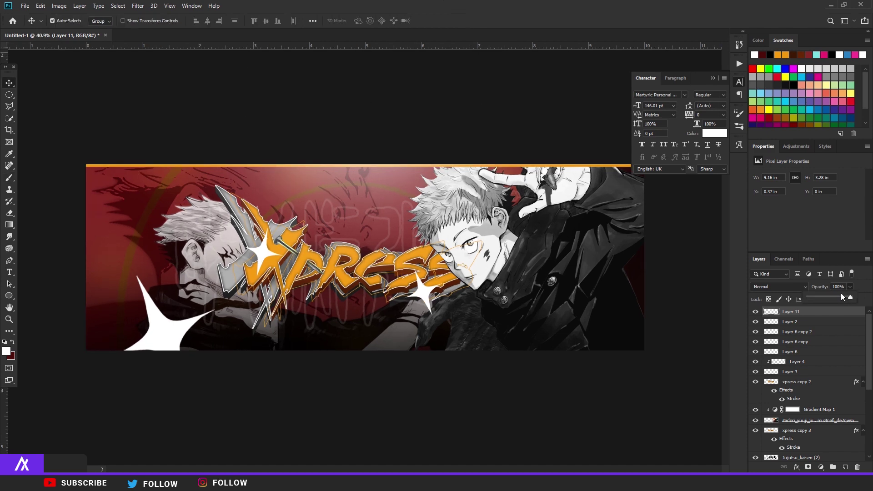
left_click(839, 297)
scroll(344, 319, "down", 1)
scroll(344, 320, "up", 2)
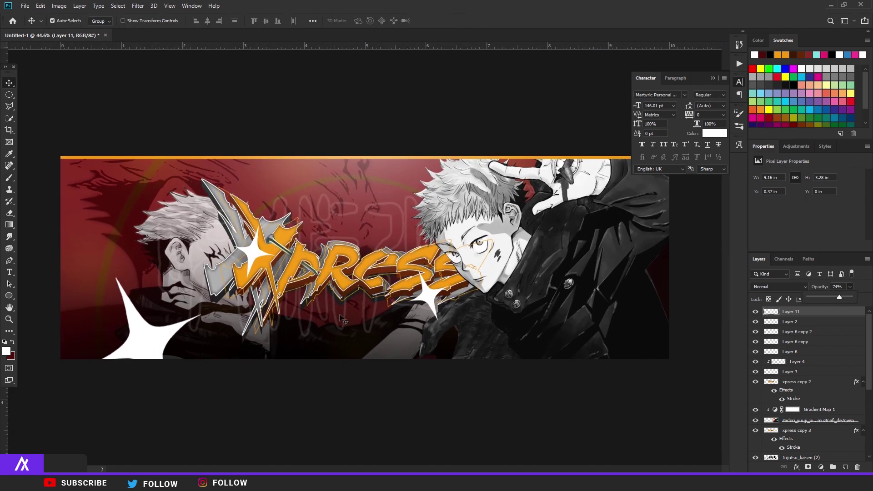
Step: Add a Brightness/Contrast adjustment above all layers with brightness -2 and contrast 12
left_click(821, 468)
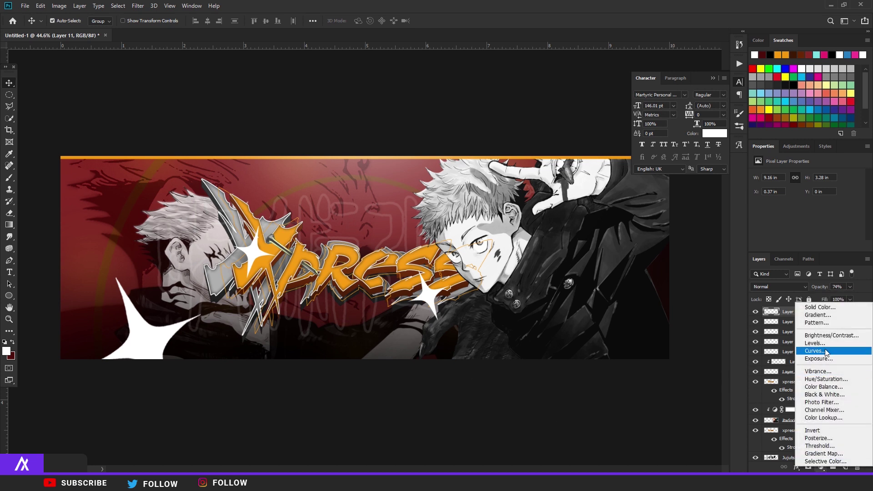
left_click(826, 336)
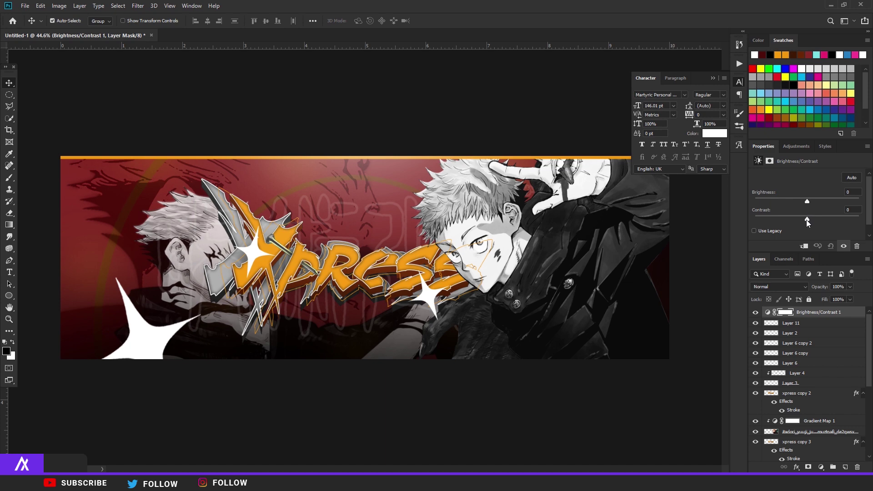
left_click_drag(810, 202, 808, 202)
Step: Add a Vibrance adjustment layer with vibrance +13 and saturation +13
left_click(821, 467)
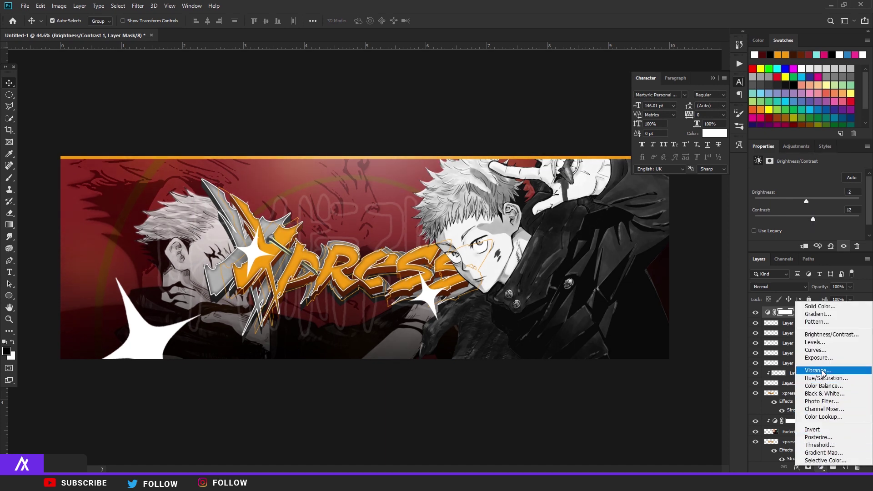
left_click(826, 380)
left_click_drag(813, 203, 814, 184)
left_click(807, 186)
Step: Add a Hue/Saturation adjustment with hue +5 and saturation -13, softly masking it out around the banner's middle
left_click(821, 467)
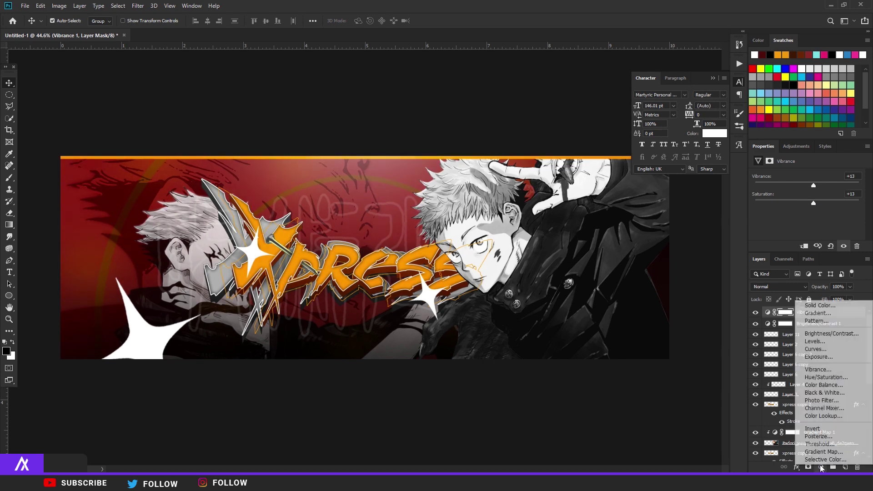
left_click(826, 377)
mouse_move(808, 209)
left_mouse_down()
mouse_move(749, 209)
mouse_move(833, 208)
left_mouse_up()
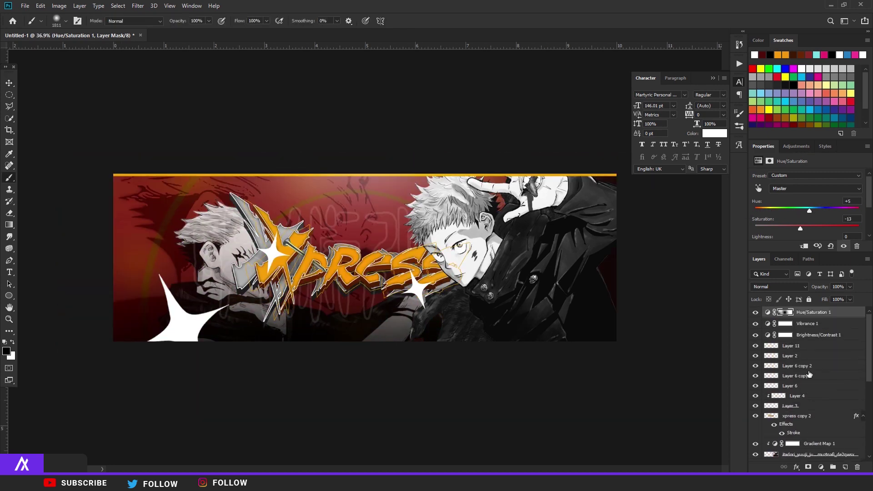
Step: Duplicate every layer from the Hue/Saturation adjustment down to the background and merge the copies into one layer
left_click(835, 313)
scroll(825, 375, "down", 5)
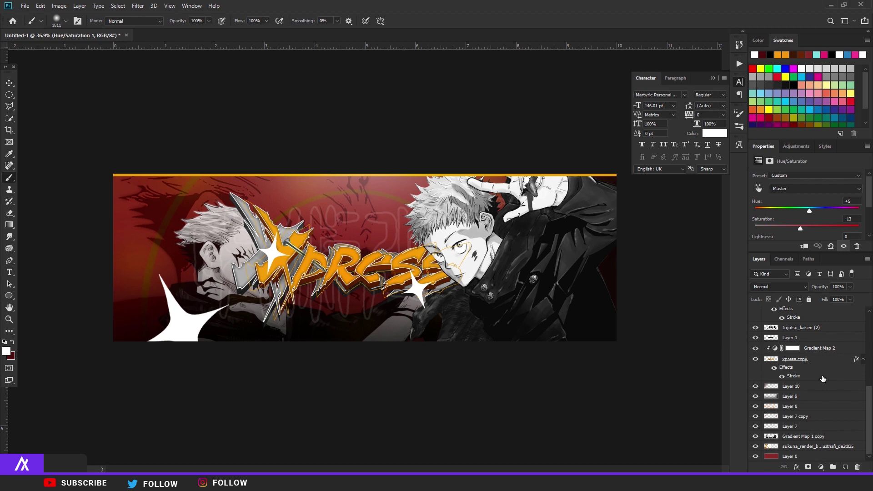
left_click(826, 456, "shift")
key("ctrl+j")
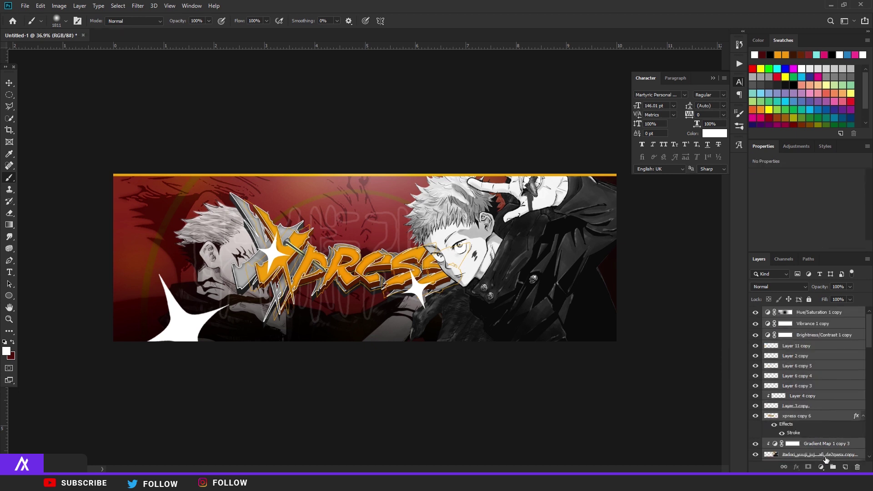
key("ctrl+e")
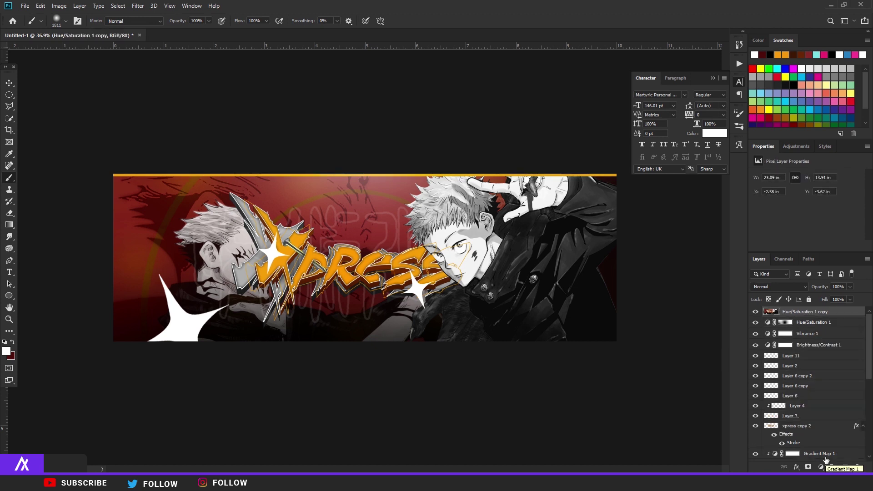
Step: Select the whole canvas with the rectangular marquee tool active and cut that area of the merged layer to a new layer
left_click(10, 96)
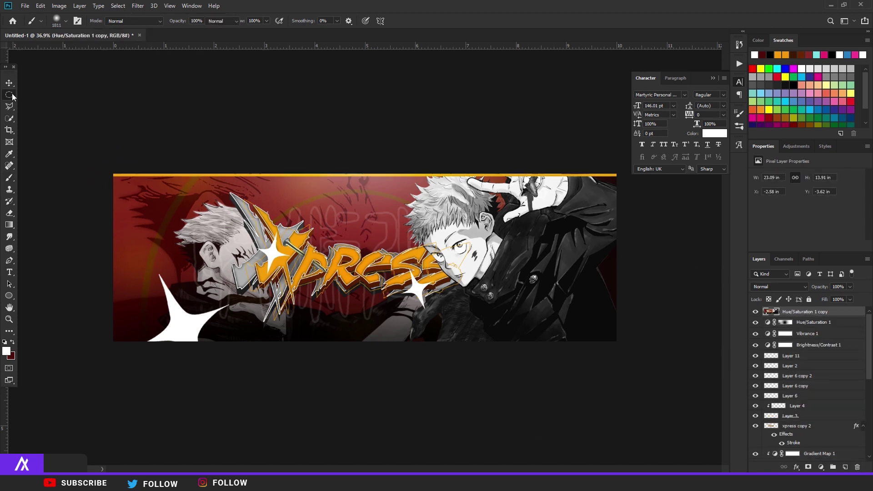
left_click_drag(34, 95, 34, 95)
key("ctrl+a")
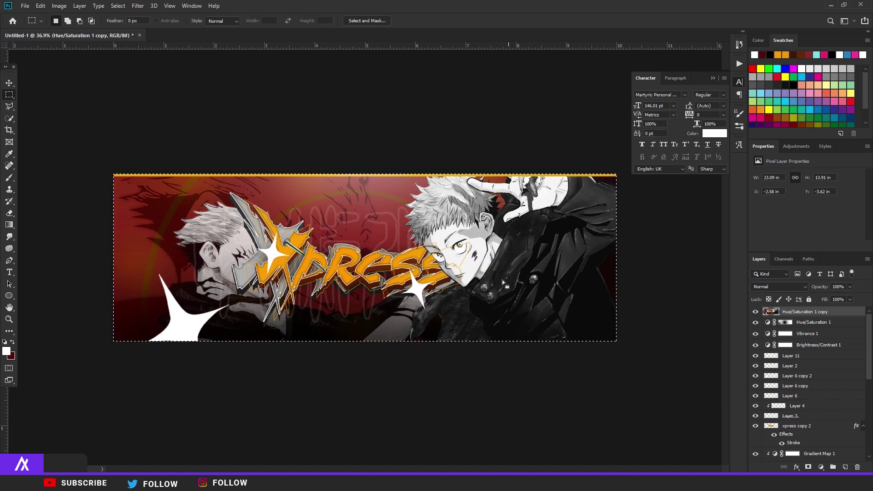
right_click(457, 252)
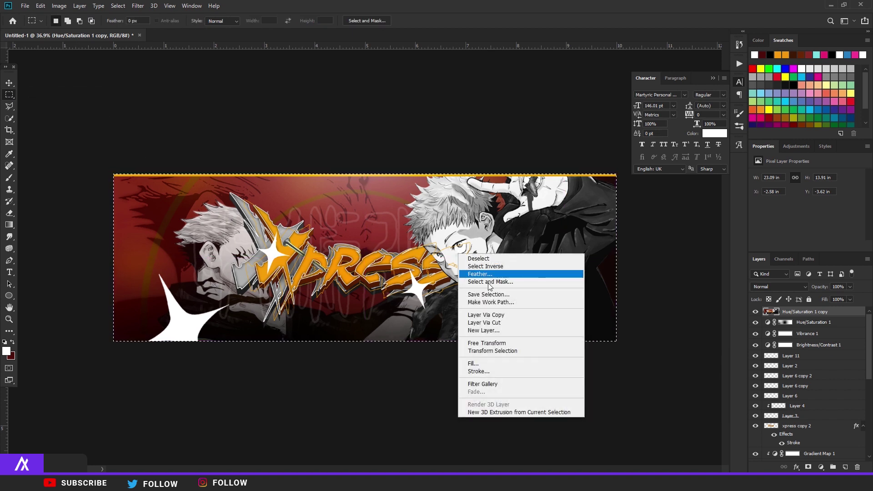
left_click(495, 324)
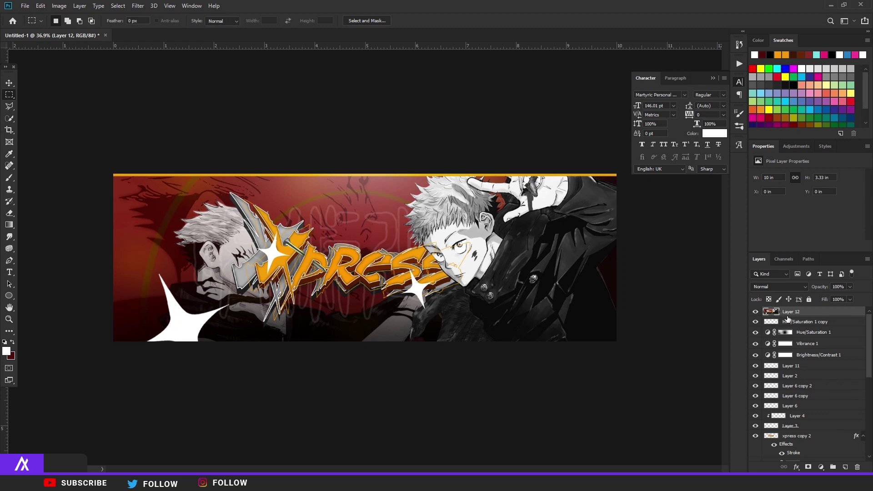
Step: Delete the leftover merged layer beneath the cut-out and duplicate the canvas-sized layer
left_click(795, 325)
key("Delete")
left_click(804, 313)
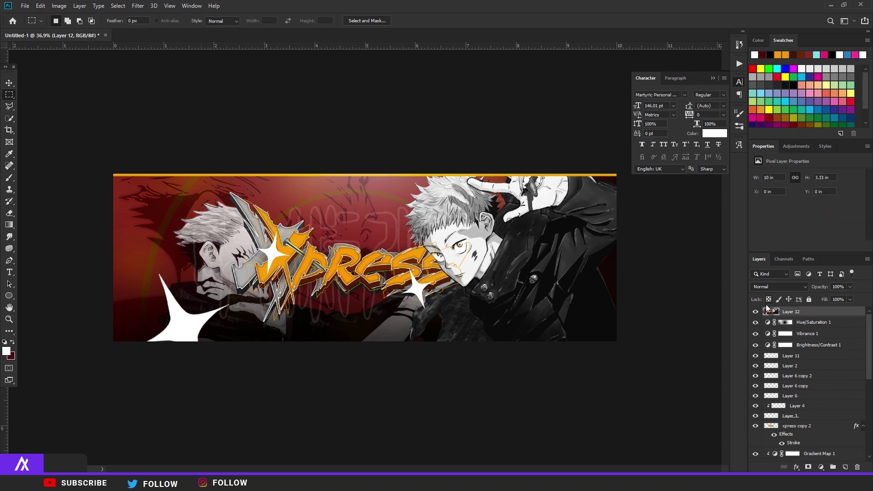
key("ctrl+j")
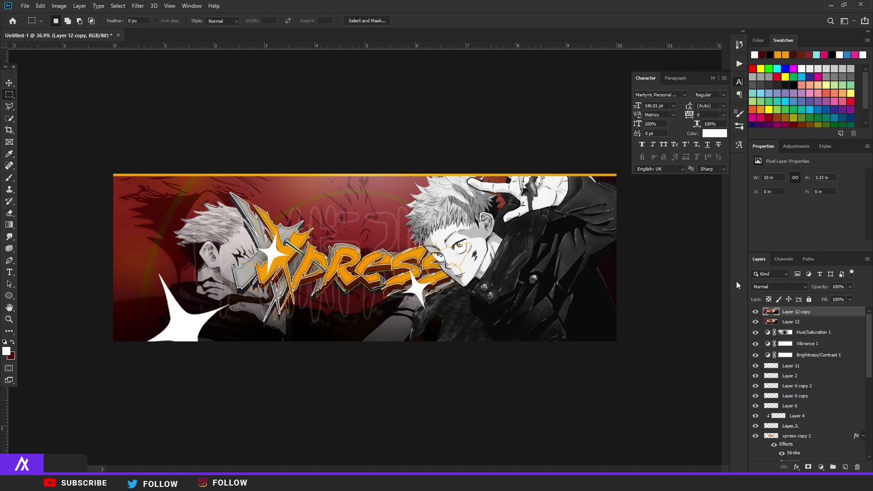
left_click(138, 6)
left_click(147, 17)
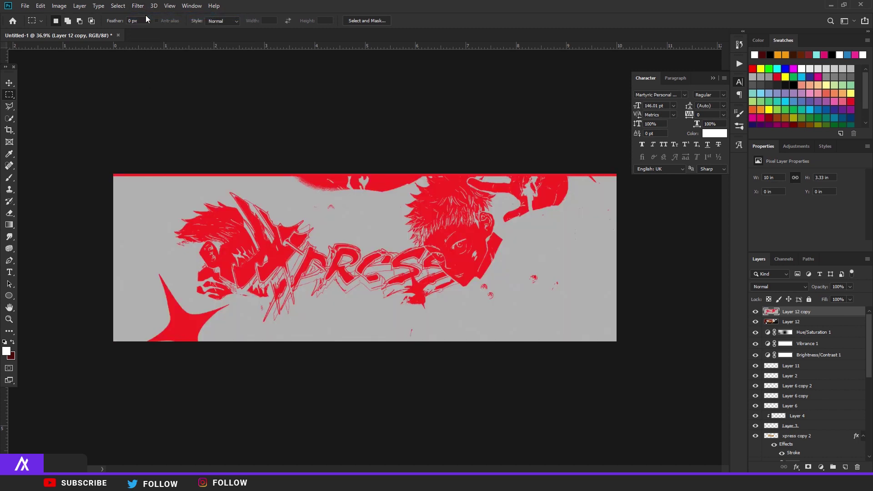
key("ctrl+z")
Step: Open the Filter Gallery on the duplicate layer and choose the Angled Strokes effect, previewing it over the logo
left_click(136, 5)
left_click(174, 43)
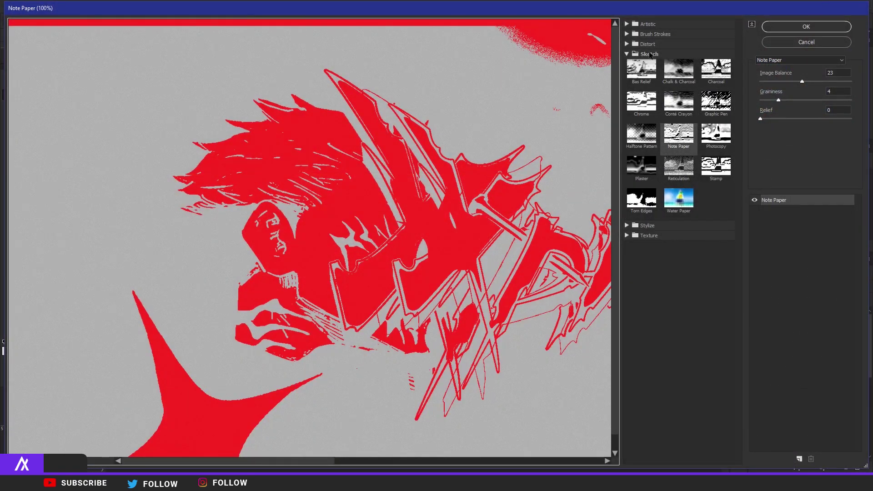
left_click(630, 24)
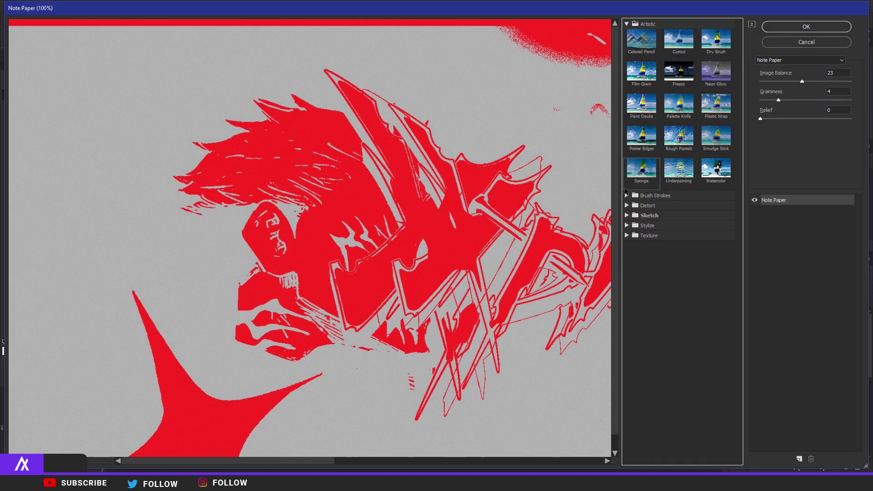
left_click(653, 195)
left_click(690, 225)
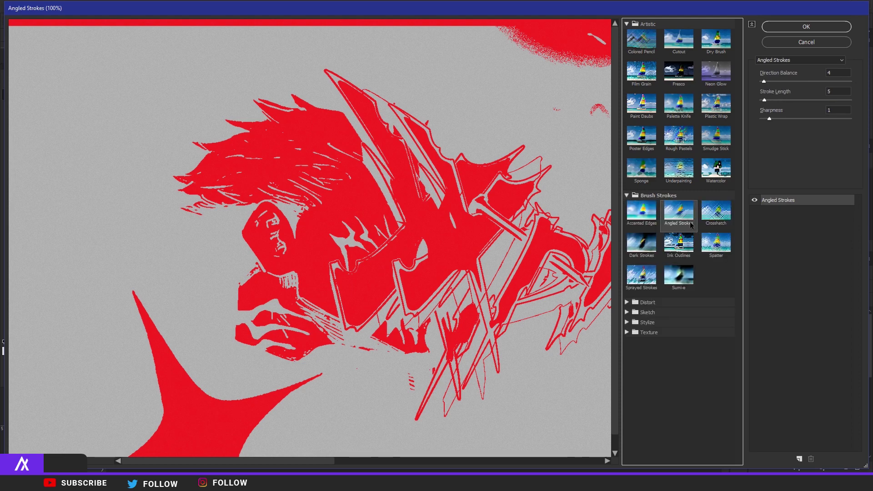
left_click_drag(519, 221, 317, 203)
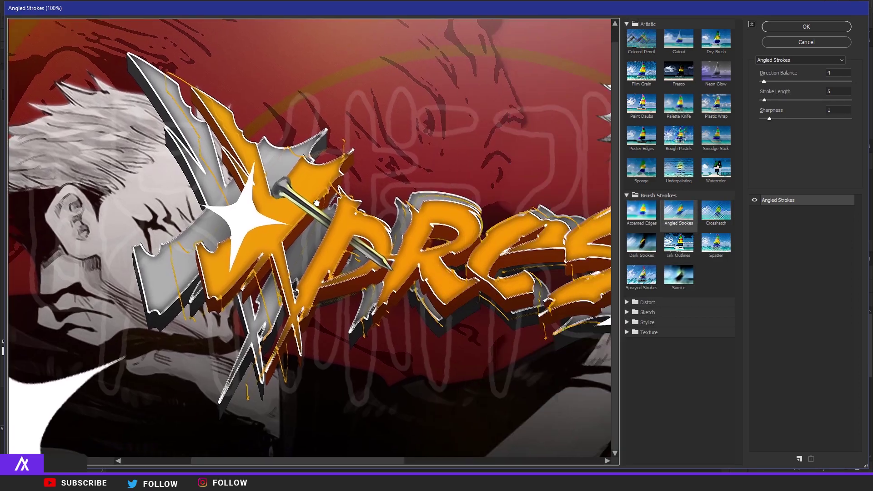
left_click_drag(505, 199, 386, 191)
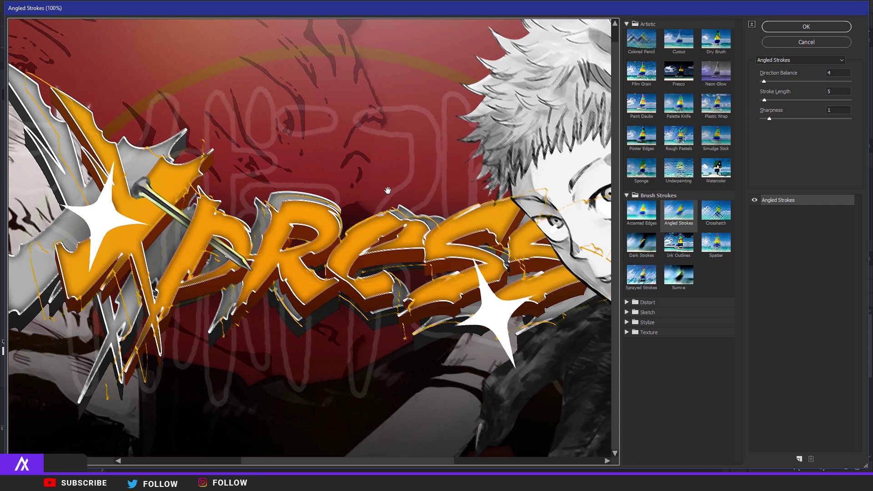
Step: Set Angled Strokes to direction balance 62 and stroke length 6, adjust its sharpness, and apply the filter
left_click_drag(764, 81, 816, 84)
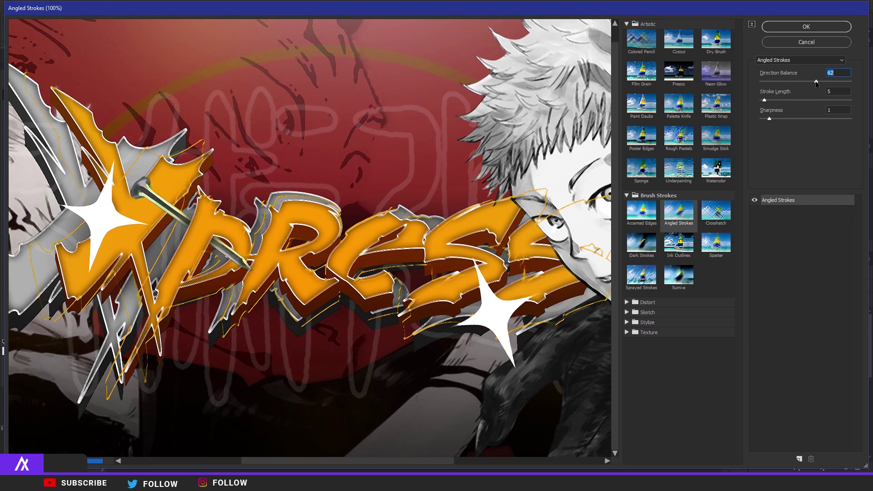
left_click_drag(764, 100, 767, 100)
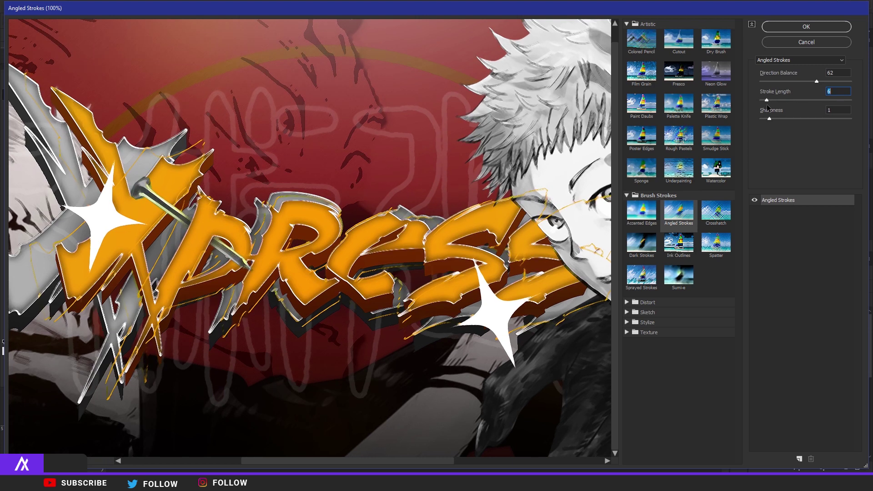
left_click(795, 119)
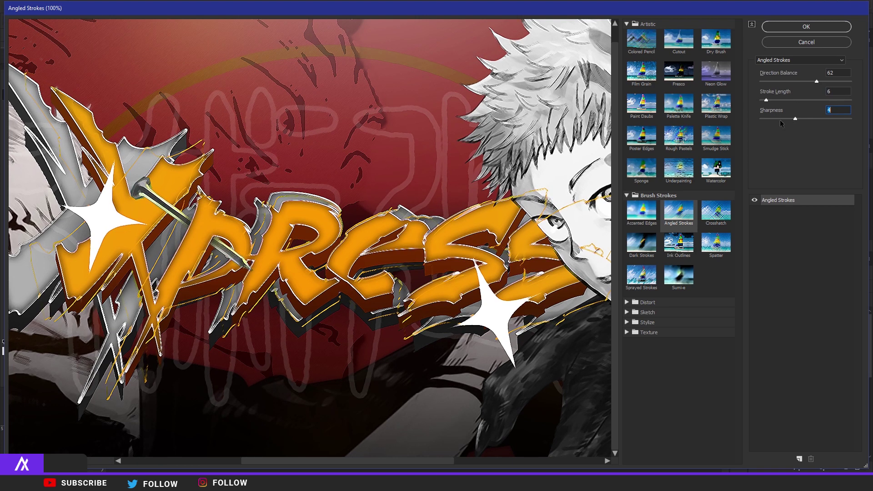
left_click(778, 120)
left_click(806, 27)
Step: Lower the filtered layer's opacity to 49%
scroll(506, 272, "up", 4)
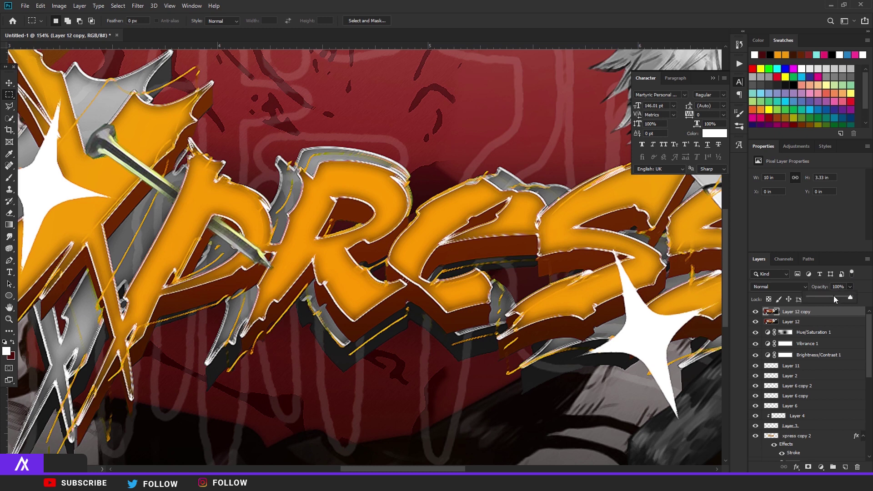
left_click(834, 296)
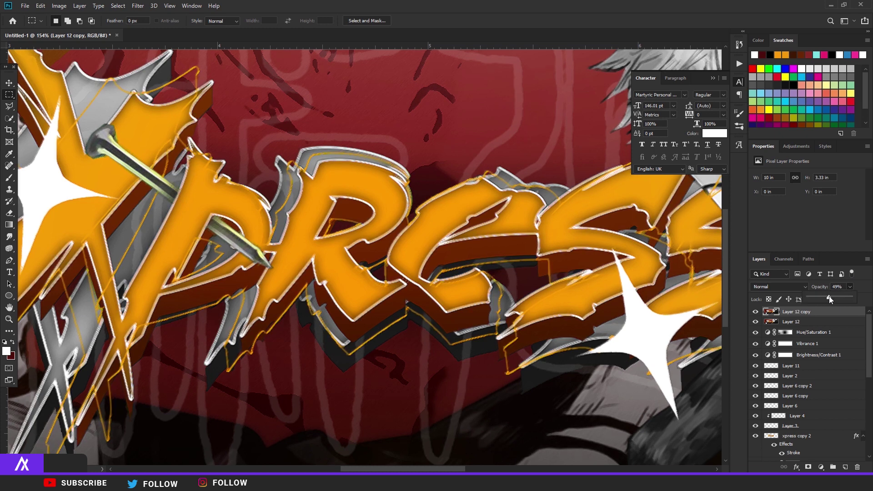
left_click(829, 296)
scroll(497, 251, "down", 5)
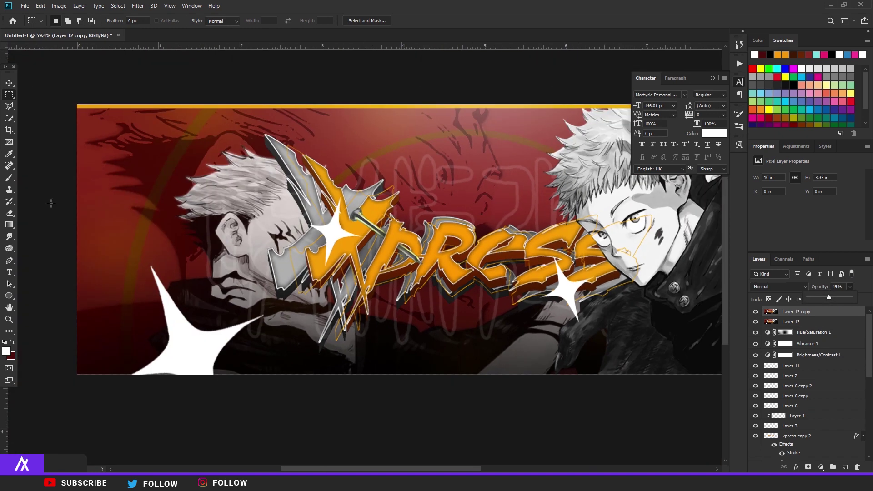
left_click(9, 213)
left_click(66, 21)
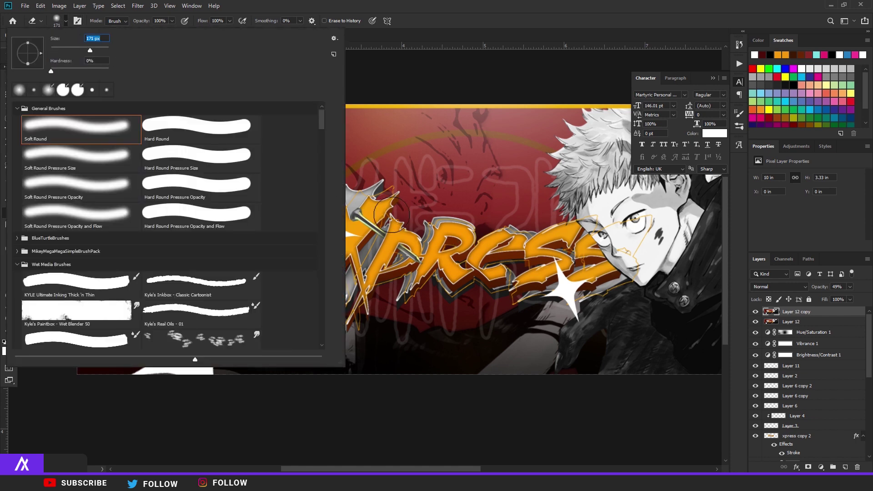
left_click(419, 230)
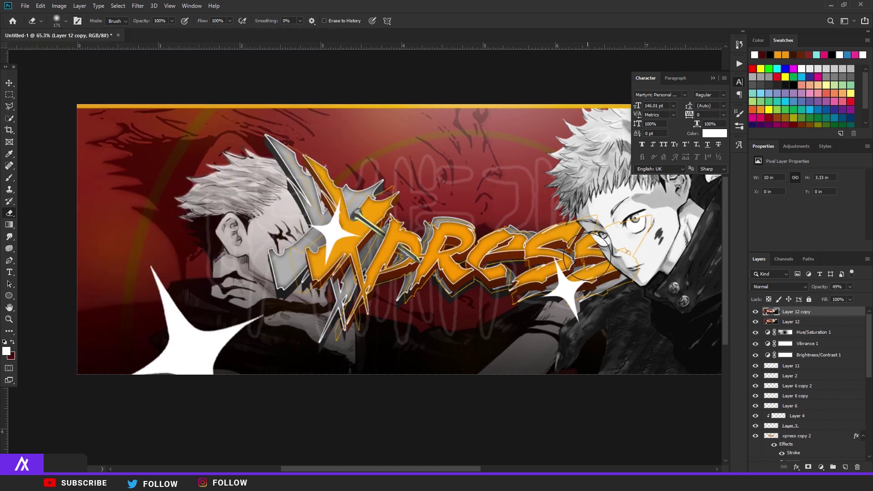
scroll(574, 261, "up", 9)
scroll(529, 256, "down", 8)
scroll(543, 236, "down", 4)
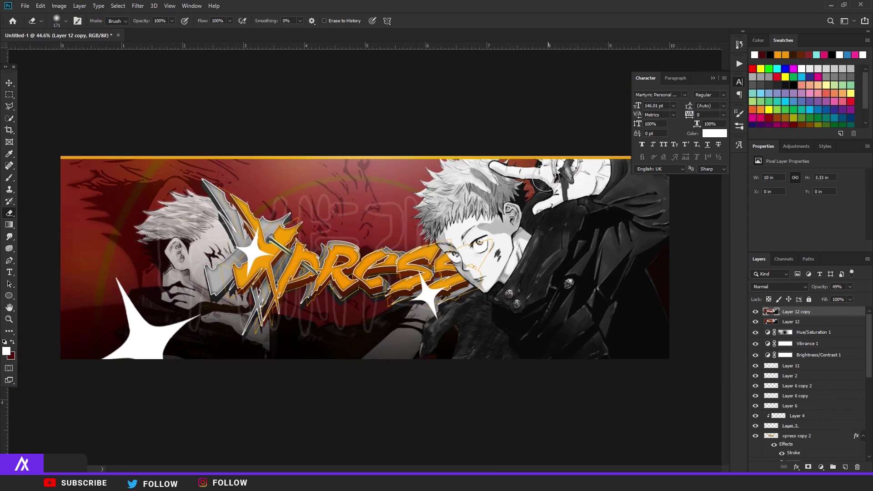
Step: Merge the semi-transparent Angled Strokes layer with the full-canvas layer beneath it and duplicate the merged layer
scroll(542, 177, "up", 4)
left_click(804, 324, "shift")
key("ctrl+e")
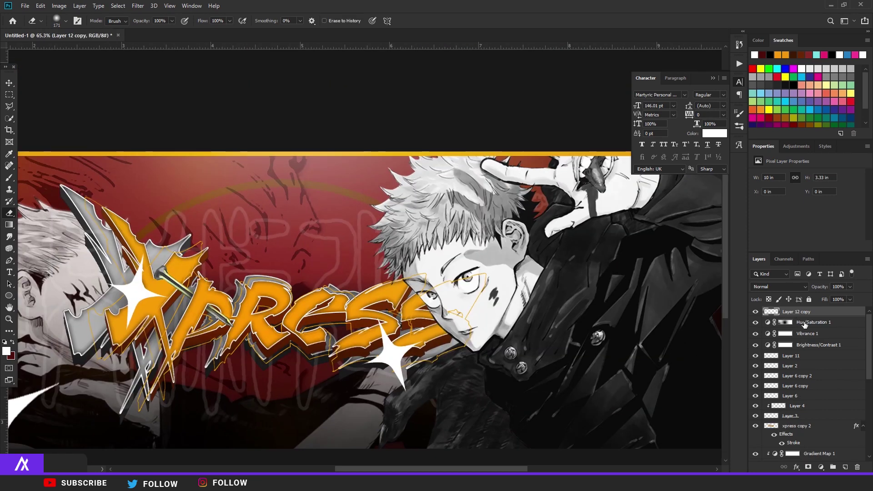
key("ctrl+j")
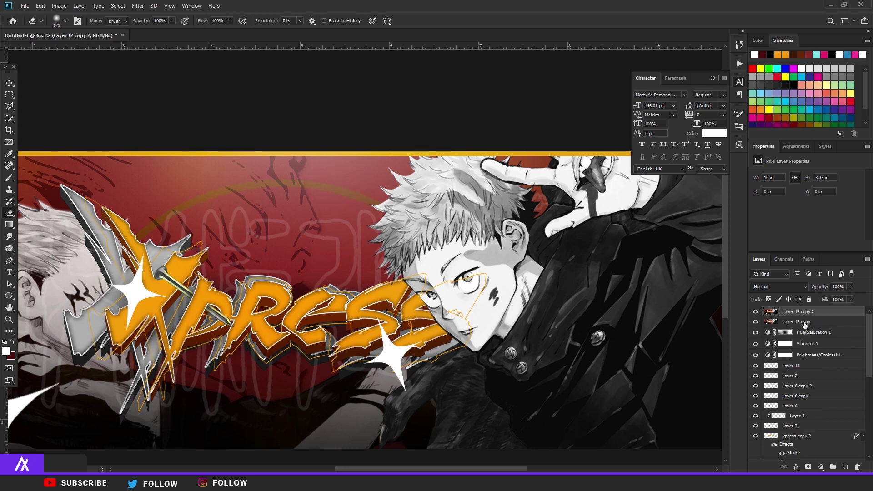
Step: Open the Camera Raw filter on the duplicate and adjust the basic colour and tone settings for a warmer, more contrasting look
left_click(138, 5)
left_click(180, 68)
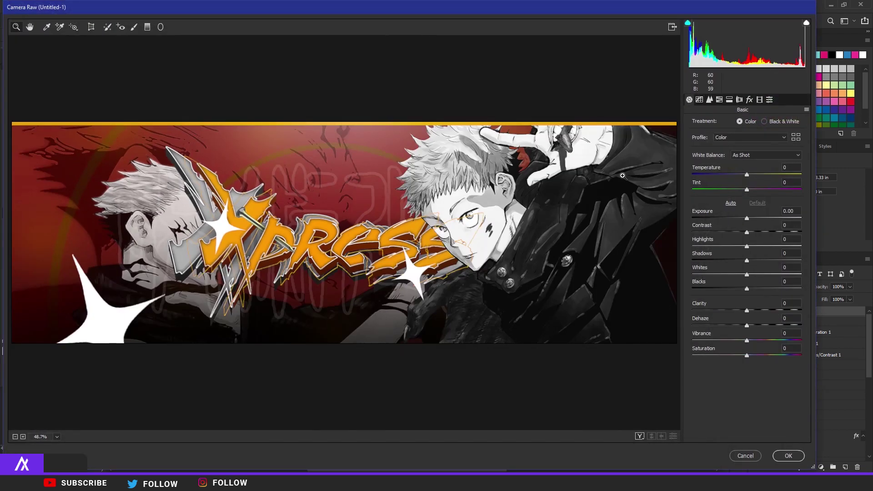
left_click_drag(748, 174, 751, 314)
Step: Shift the red-to-yellow hues in the HSL adjustments and set luminance to reds +7, oranges -4 and yellows -22
left_click(719, 99)
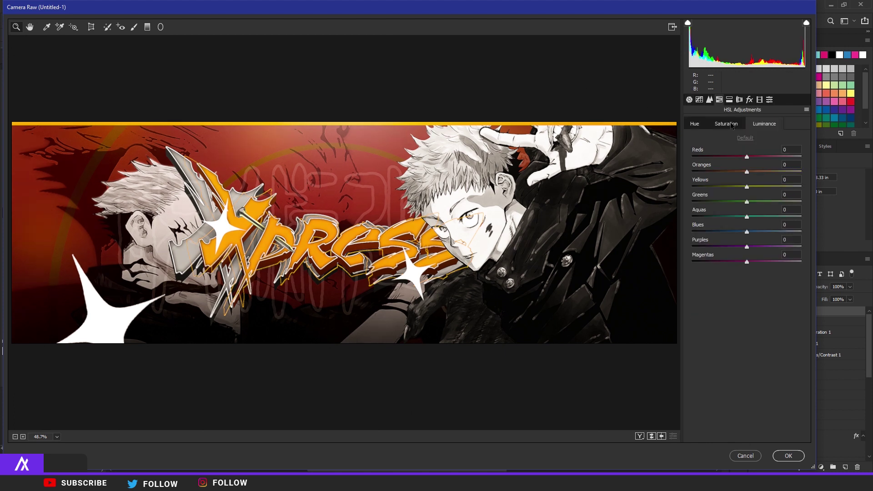
left_click(691, 125)
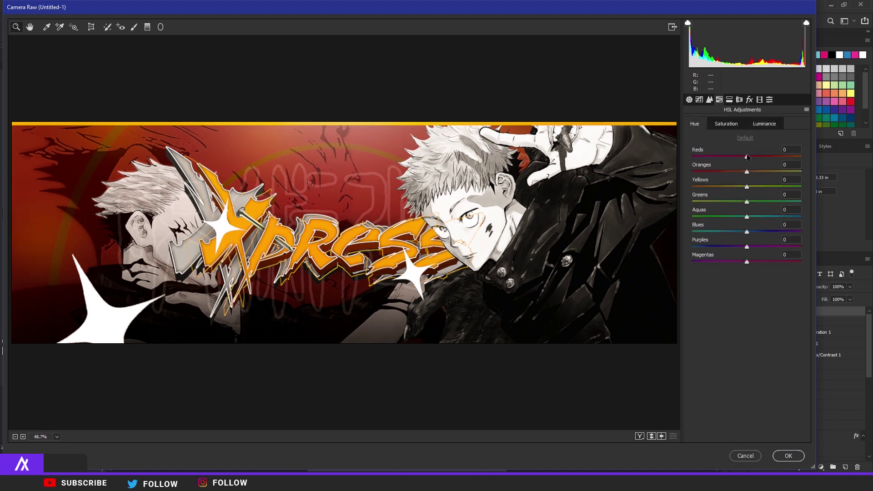
left_click_drag(747, 157, 739, 190)
left_click(726, 124)
left_click(757, 127)
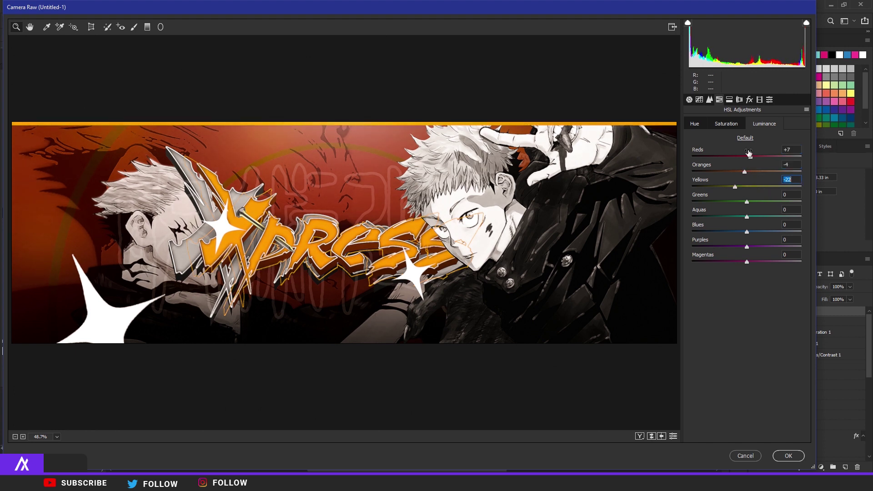
Step: Set the red primary calibration to hue +3 and saturation +13, and apply the Camera Raw filter
left_click(730, 100)
left_click(740, 99)
left_click(748, 101)
left_click(760, 100)
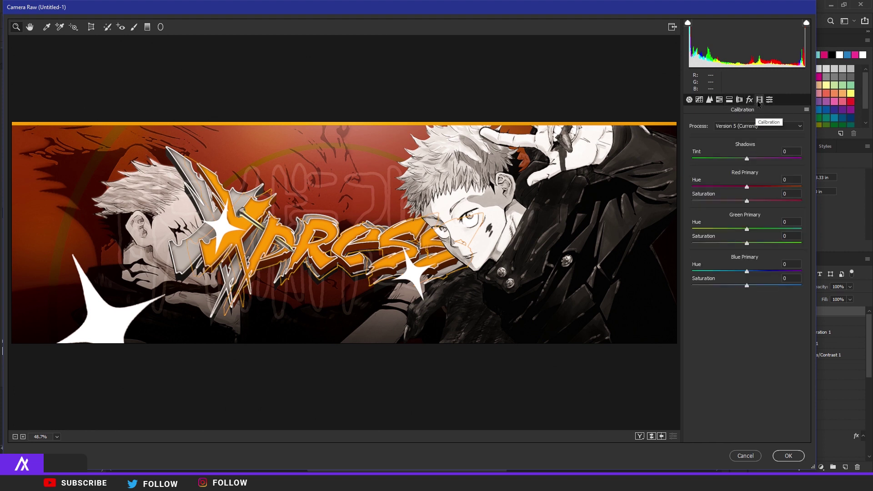
mouse_move(747, 187)
left_mouse_down()
mouse_move(679, 190)
mouse_move(753, 187)
mouse_move(753, 202)
left_mouse_up()
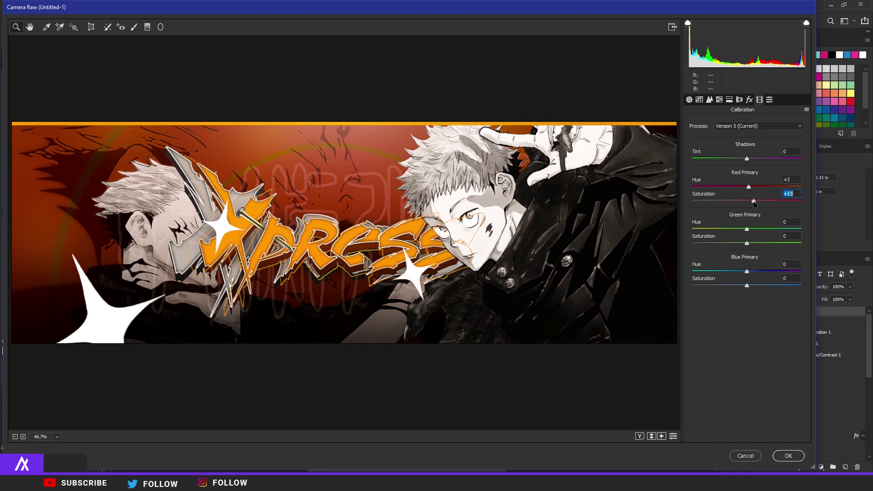
left_click(769, 100)
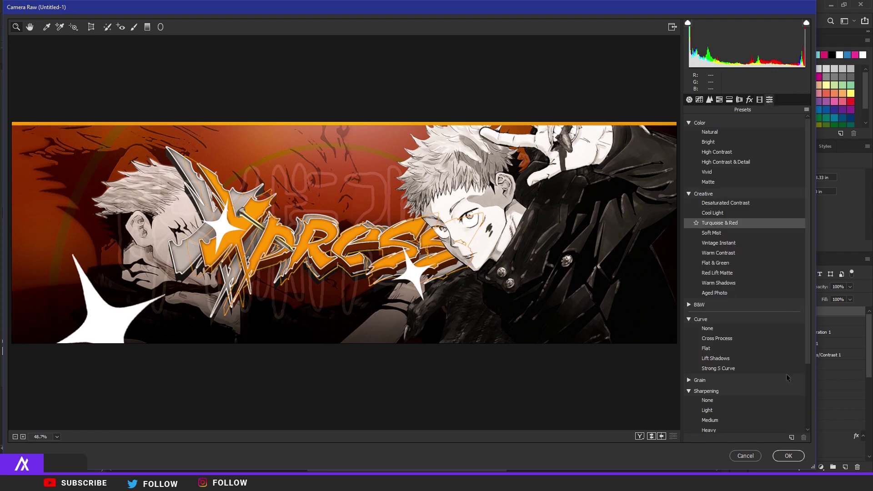
left_click(791, 459)
Step: Compare the banner with and without the colour-graded layer and merge that layer with the copy beneath it
scroll(542, 312, "down", 2)
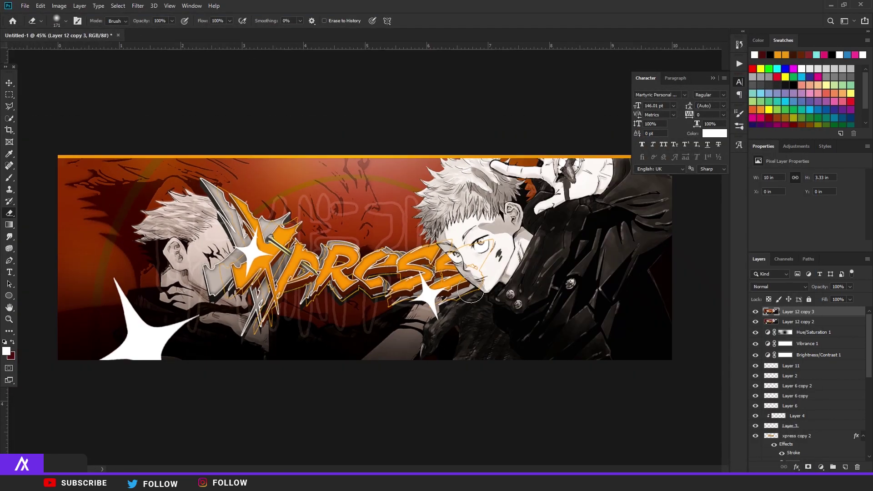
left_click(755, 315)
left_click(756, 315)
left_click(756, 314)
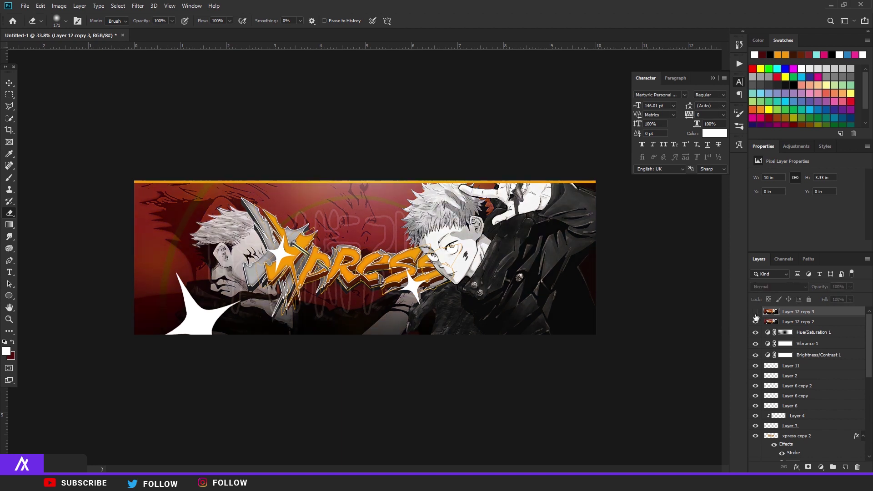
left_click(755, 314)
left_click(790, 322, "shift")
key("ctrl+e")
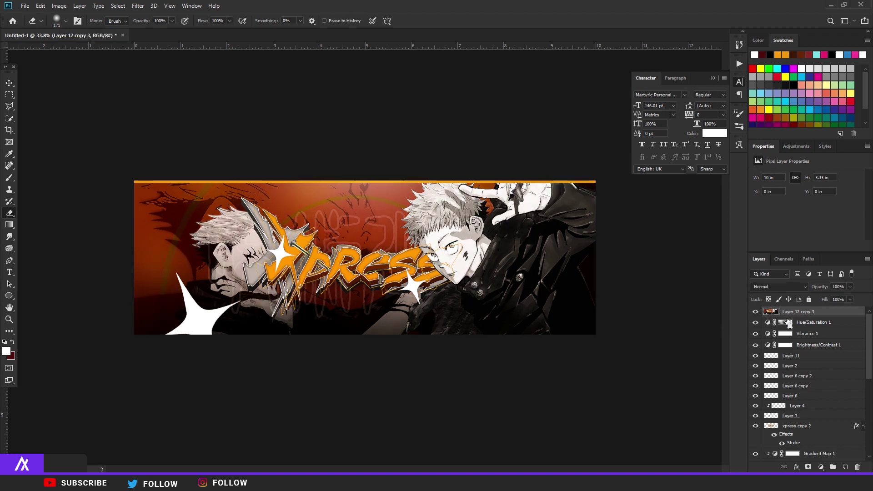
Step: Duplicate the merged layer and apply the Camera Raw preset Vintage Instant to the copy
key("ctrl+j")
scroll(287, 144, "up", 3)
left_click(138, 6)
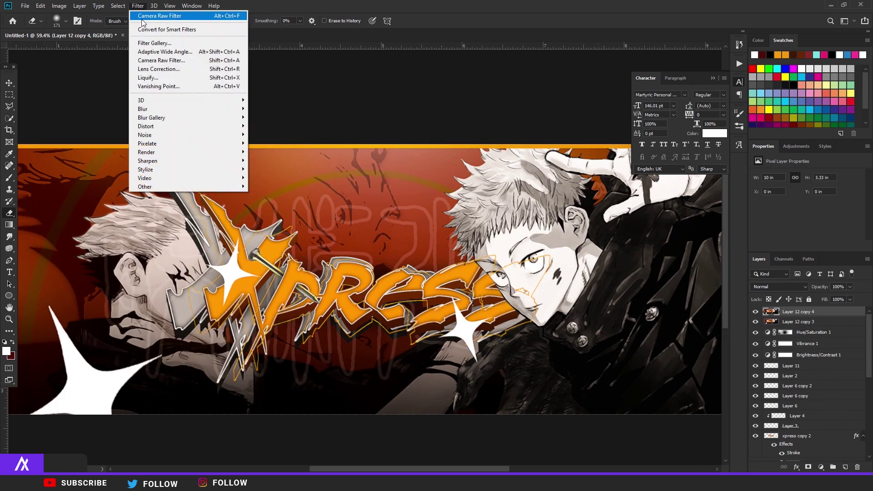
left_click(187, 64)
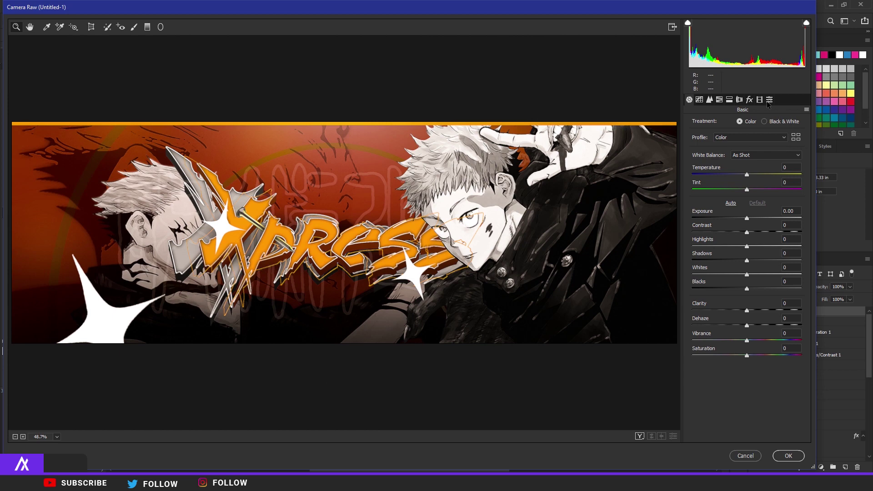
left_click(769, 100)
left_click(740, 170)
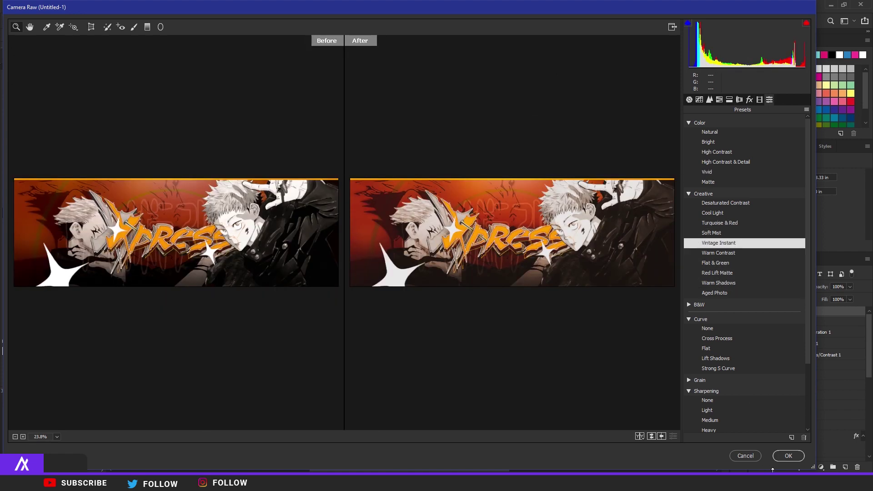
left_click(788, 458)
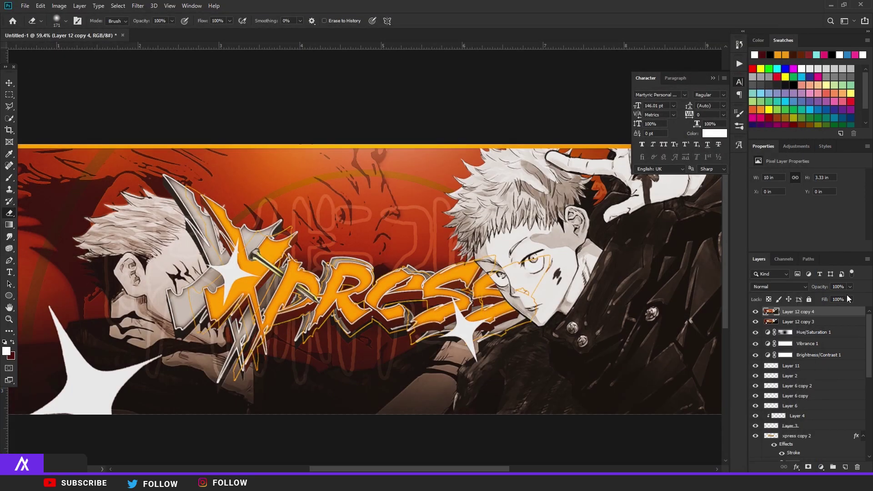
Step: Merge the Vintage Instant layer with the layer beneath it and duplicate the result
left_click(788, 321, "ctrl")
key("ctrl+e")
scroll(356, 267, "down", 5)
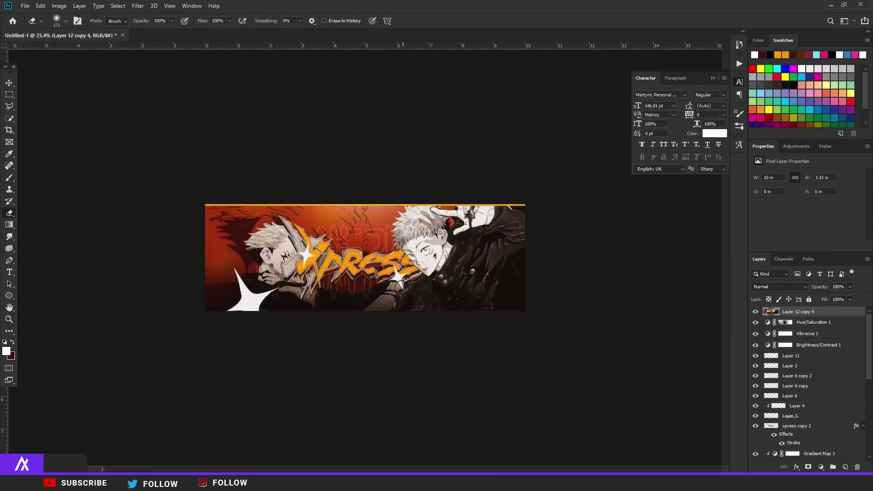
scroll(356, 267, "up", 3)
key("ctrl+j")
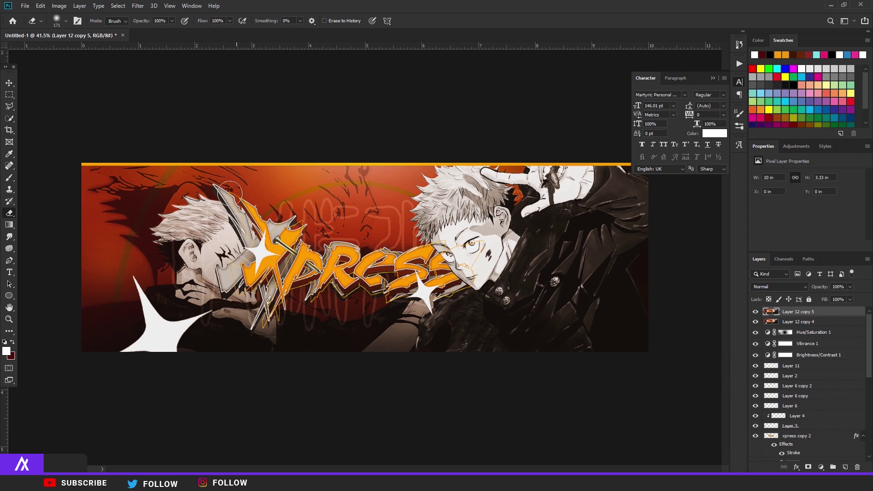
Step: Apply a Gaussian Blur with a radius of 3.6 pixels to the duplicate layer
left_click(138, 6)
mouse_move(204, 114)
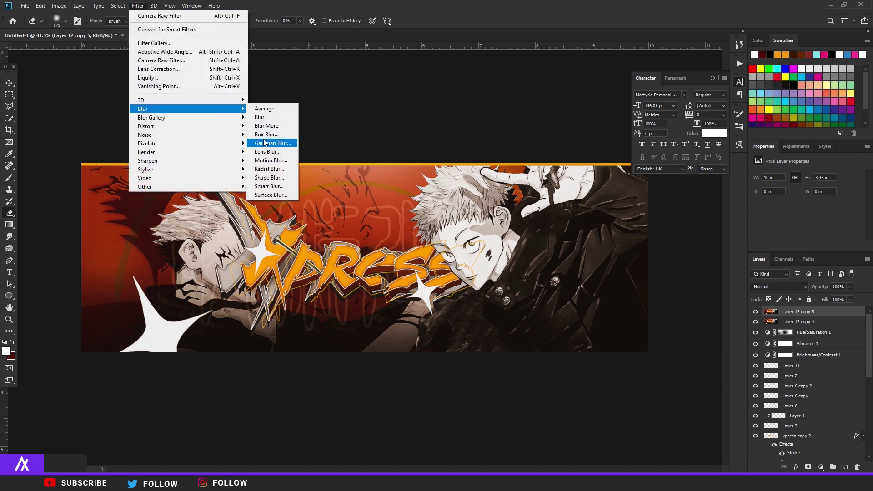
left_click(269, 143)
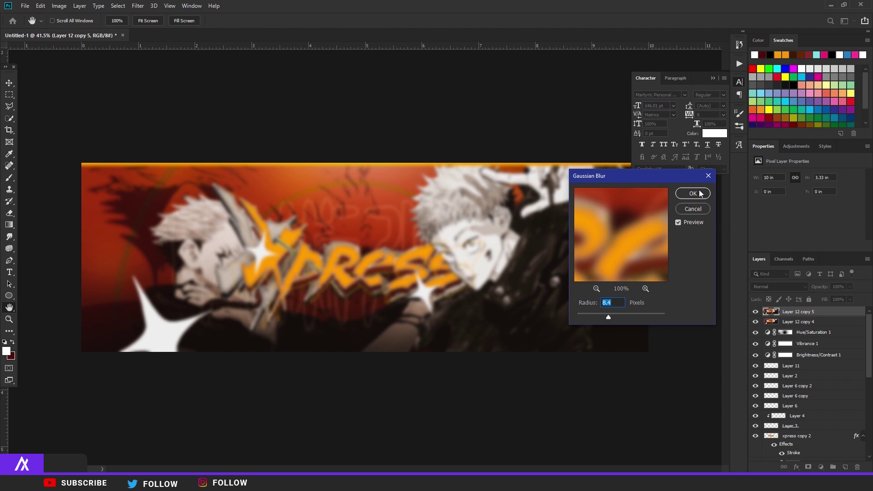
left_click_drag(608, 317, 594, 315)
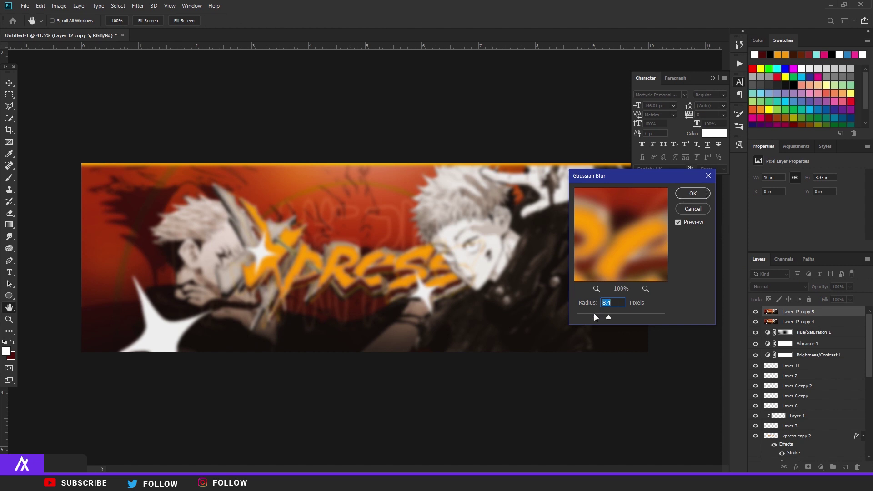
left_click(704, 192)
Step: Erase the blur over the logo and the front character's face with a soft round eraser of 1811 px
key("e")
left_click(55, 18)
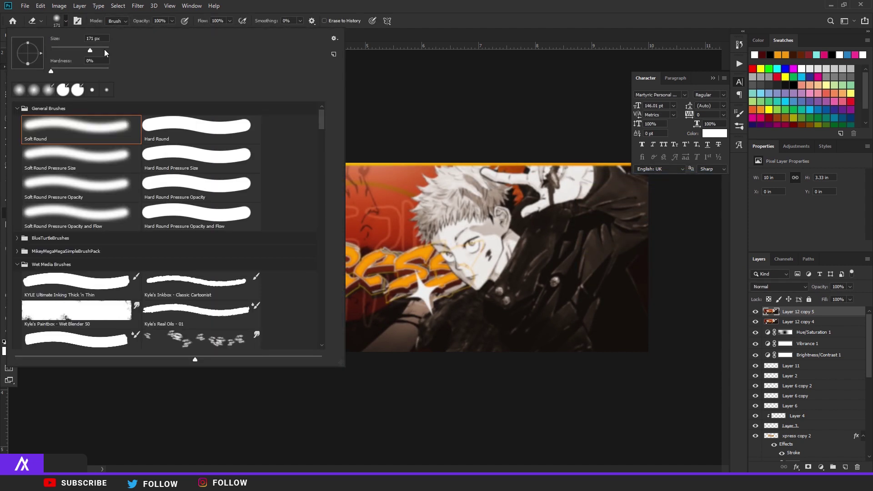
left_click_drag(104, 50, 133, 49)
key("Return")
left_click_drag(348, 256, 446, 260)
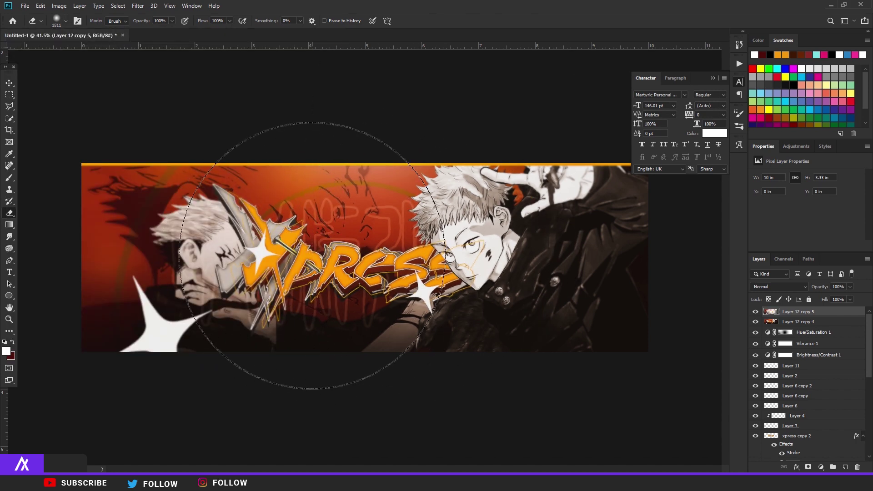
Step: Merge the partly erased blur layer with the sharp layer beneath it
scroll(364, 248, "up", 1)
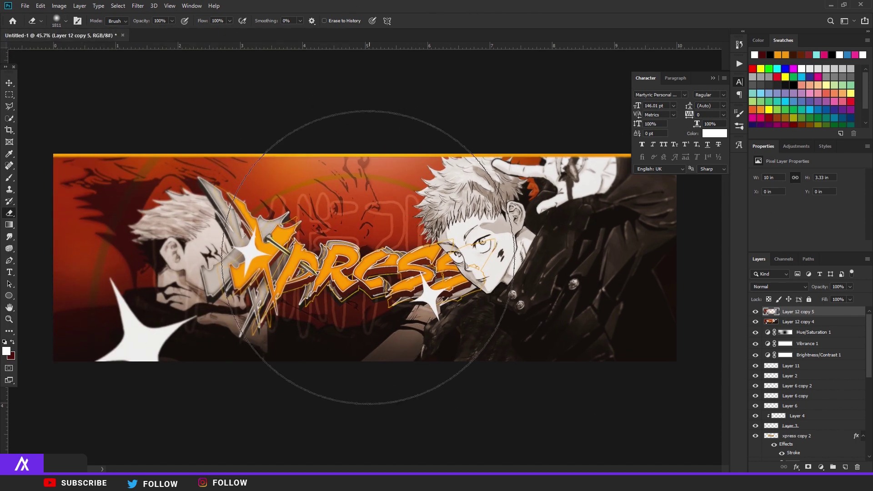
left_click(790, 323, "shift")
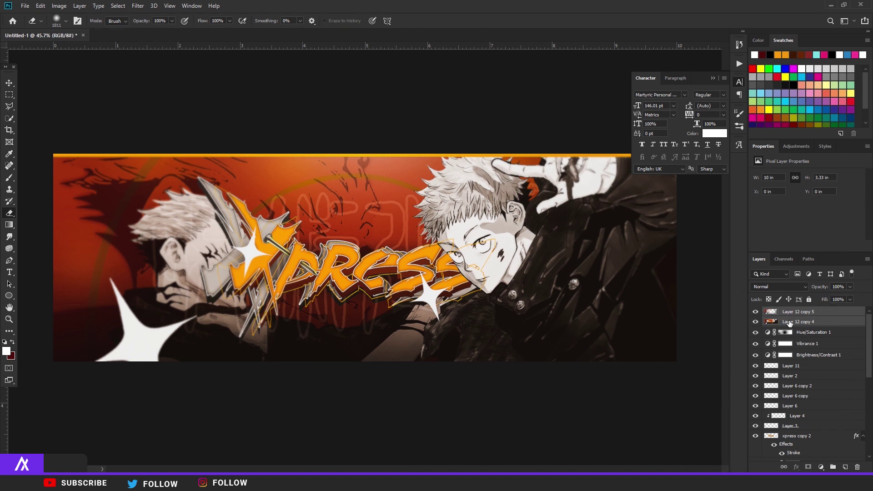
key("ctrl+e")
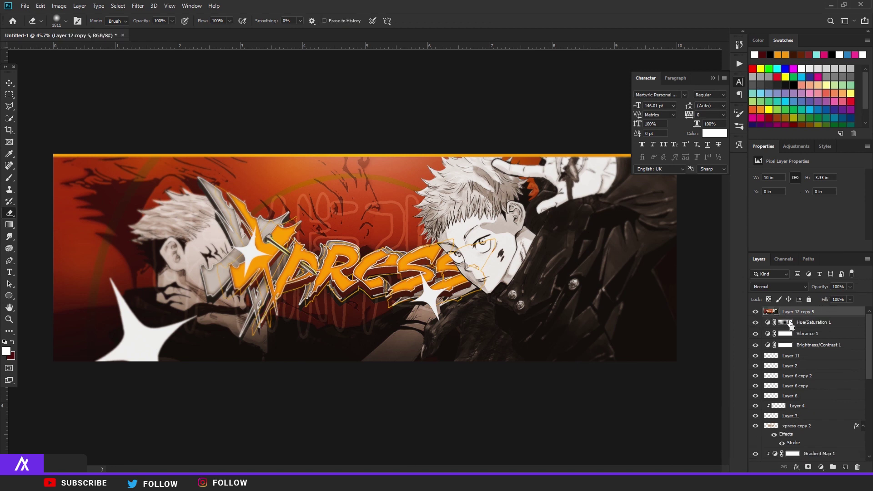
Step: Duplicate the merged layer and add 2.96% noise with uniform distribution to the copy
key("ctrl+j")
left_click(138, 5)
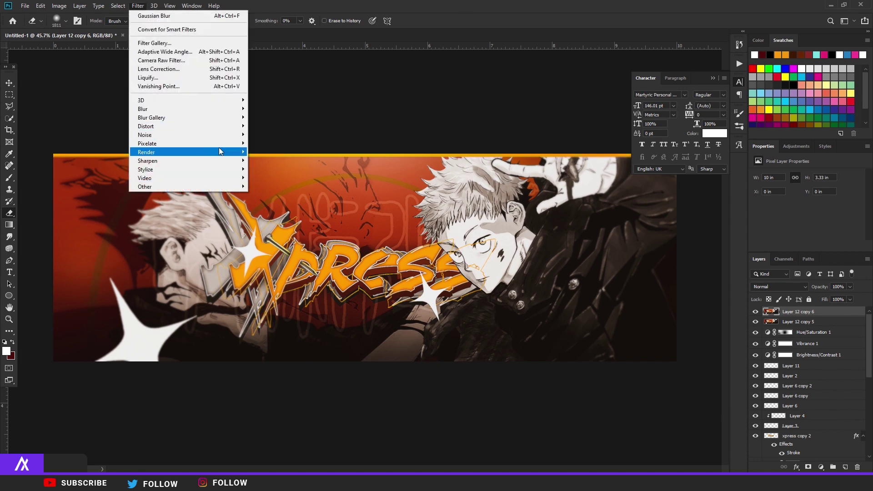
mouse_move(220, 135)
left_click(264, 134)
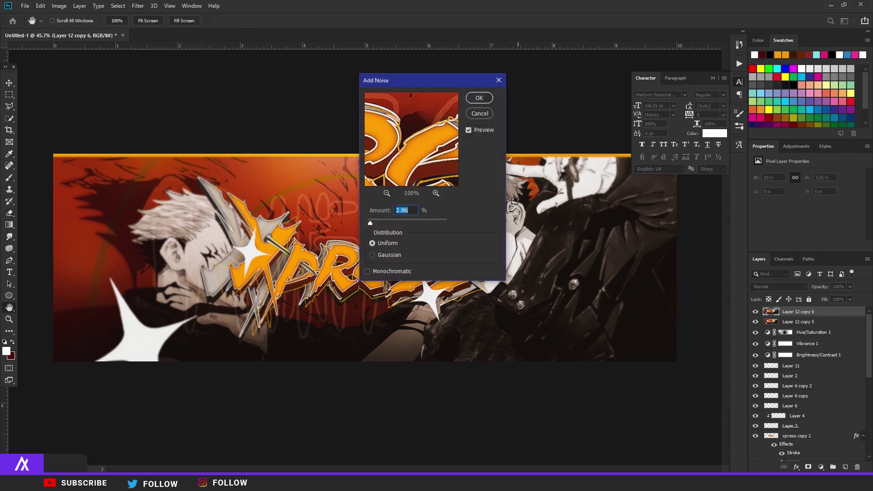
left_click(479, 98)
Step: Check the noise across the banner and merge the noise layer with the layer beneath it
key("e")
key("bracketright")
key("bracketright")
key("bracketright")
key("bracketright")
key("bracketright")
key("bracketright")
key("bracketright")
key("bracketright")
key("bracketright")
key("bracketright")
key("v")
scroll(383, 223, "up", 5)
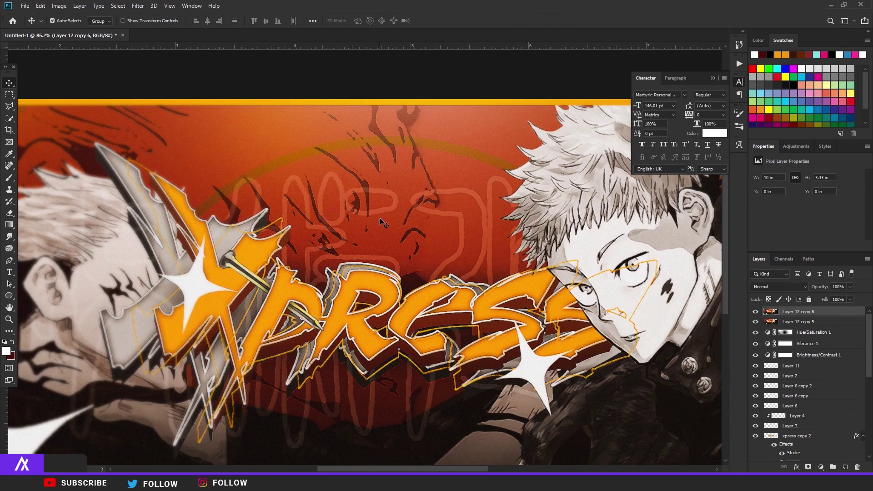
scroll(444, 219, "down", 3)
scroll(442, 219, "down", 2)
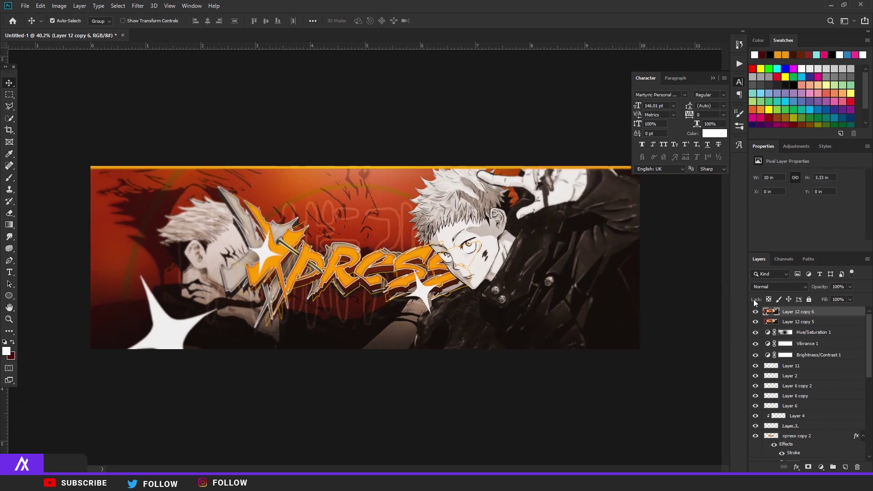
left_click(793, 322, "ctrl")
key("ctrl+e")
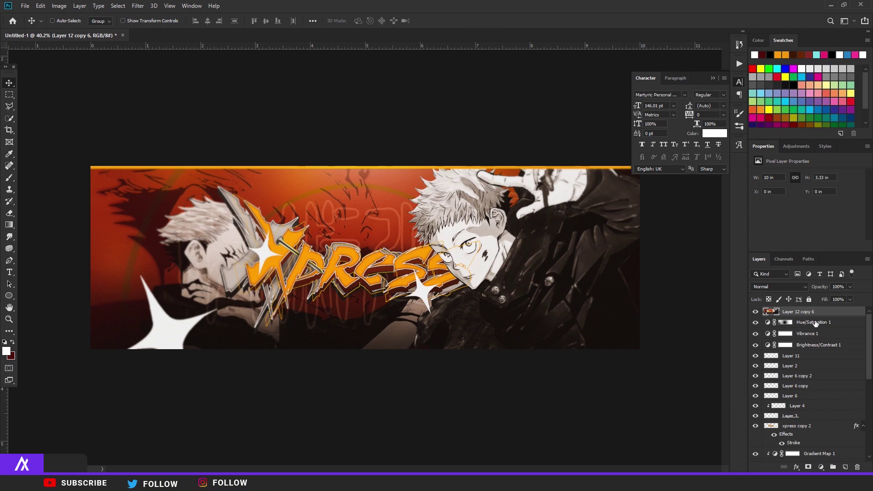
Step: Duplicate the merged banner layer and limit the copy's blending to the red channel by disabling green and blue
key("ctrl+j")
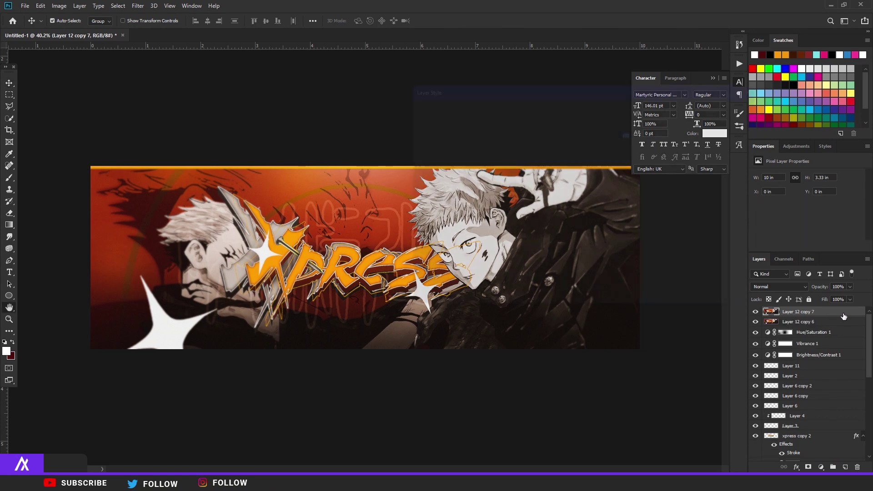
double_click(843, 316)
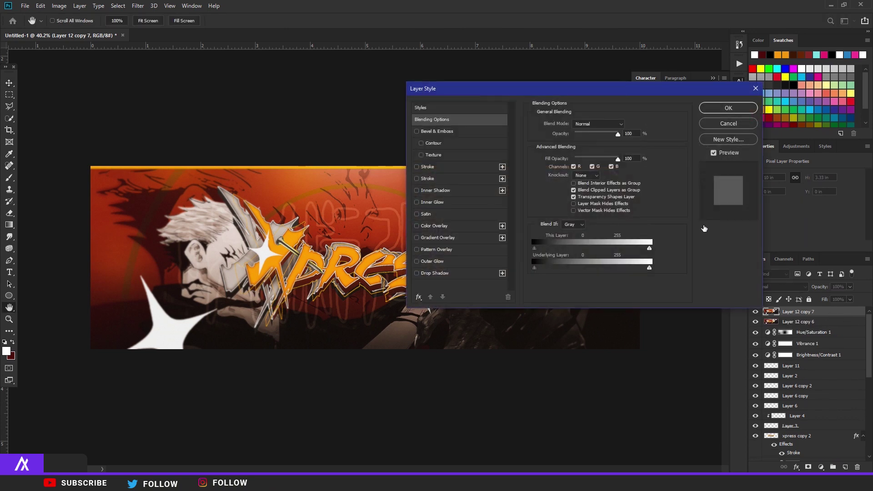
left_click(574, 167)
left_click(574, 167)
left_click(598, 167)
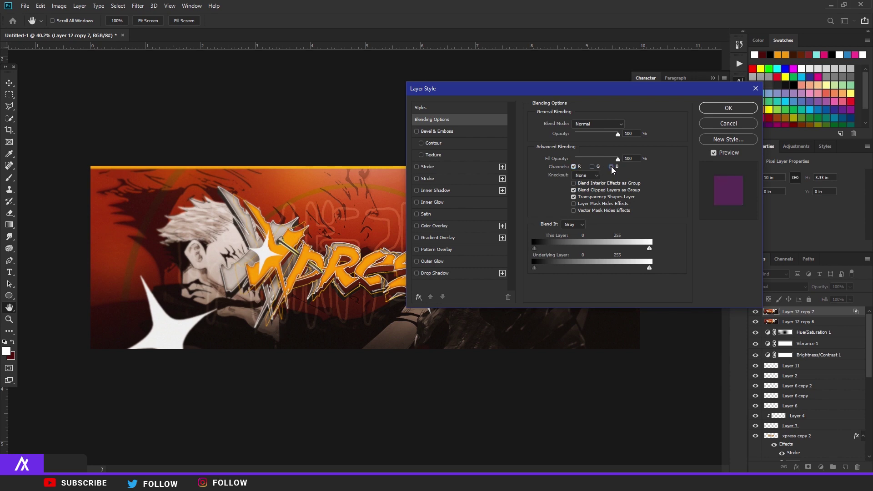
left_click(612, 166)
left_click(728, 107)
Step: Nudge the red-channel copy 0.01 in to the right to create a chromatic aberration effect
scroll(222, 209, "up", 5)
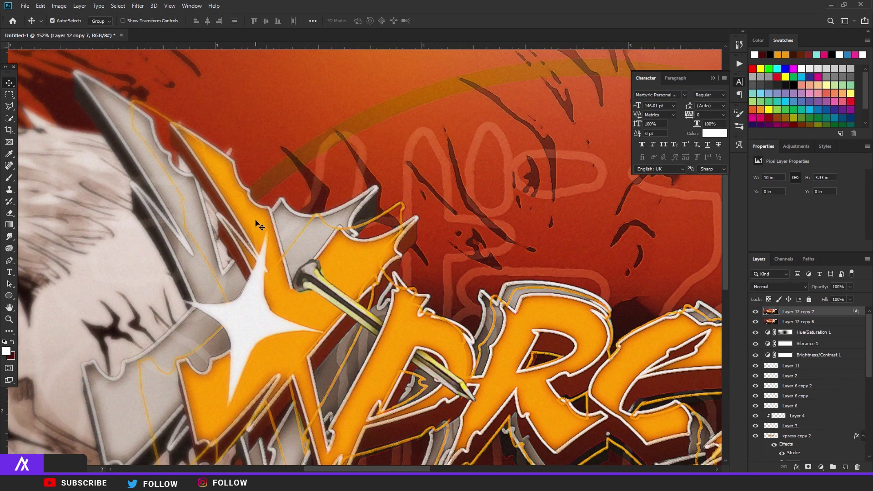
key("Right")
key("Right")
key("Right")
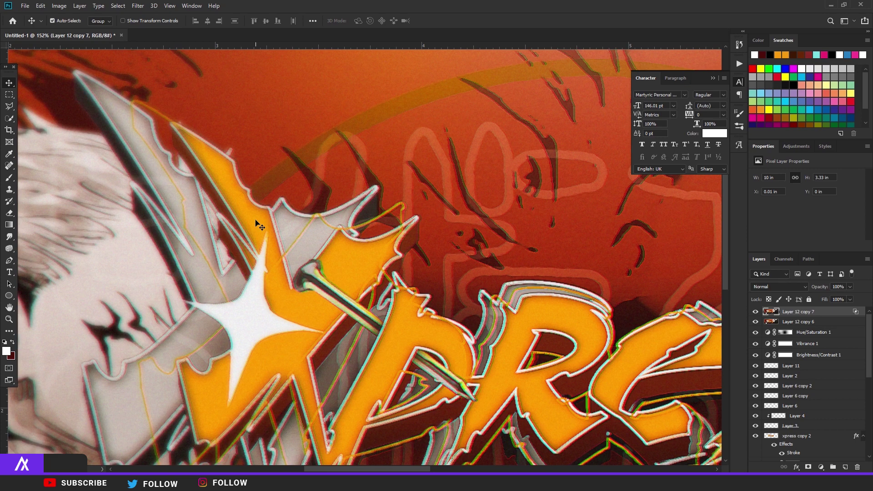
Step: Check the colour fringing across the whole banner and merge the shifted red-channel copy with the layer beneath it
scroll(528, 315, "down", 3)
scroll(528, 316, "down", 3)
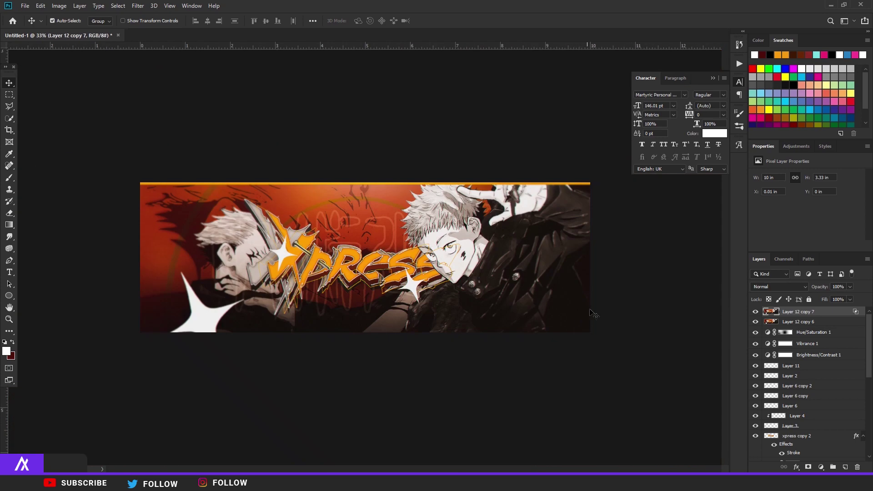
scroll(498, 261, "up", 4)
scroll(477, 263, "down", 5)
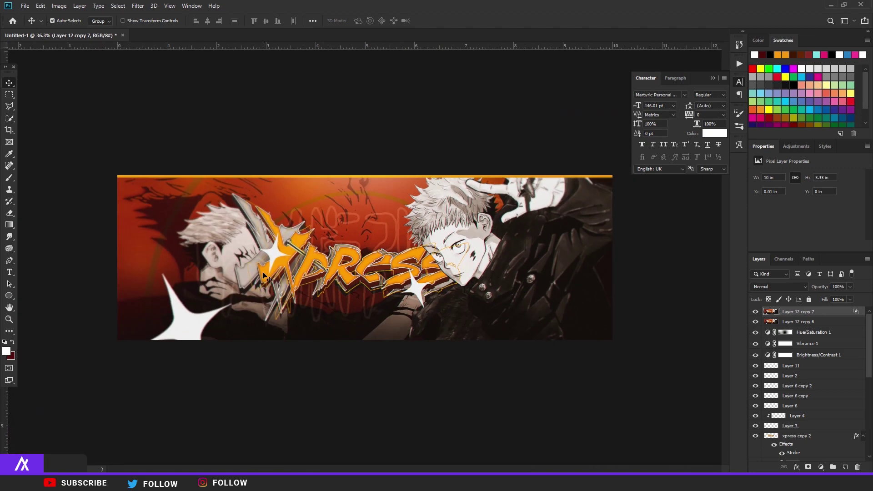
scroll(477, 263, "up", 1)
left_click(780, 322, "shift")
key("ctrl+e")
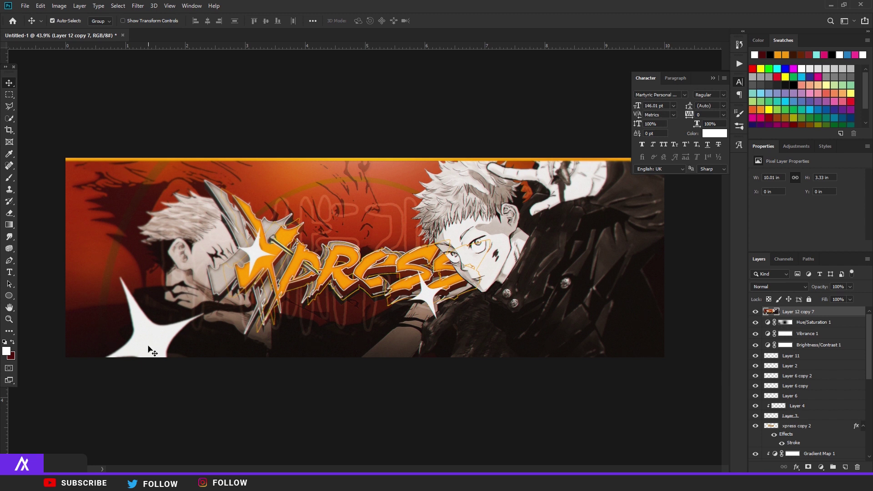
scroll(222, 329, "down", 4)
scroll(266, 278, "up", 5)
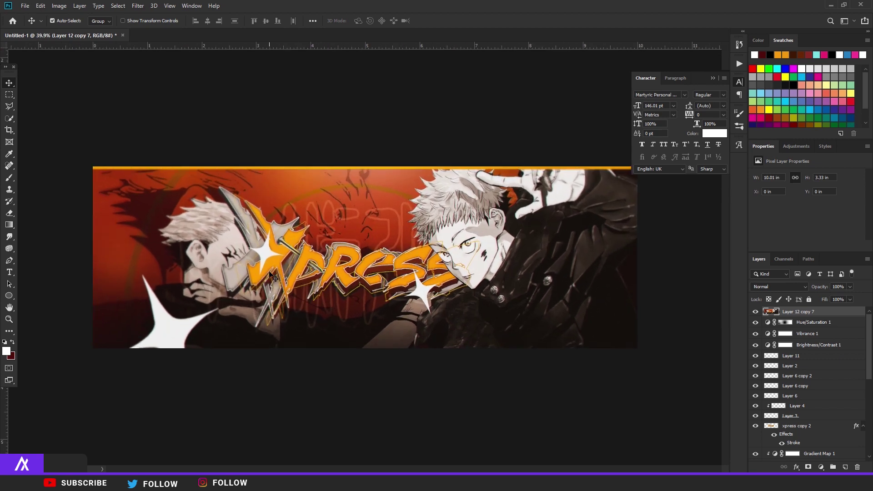